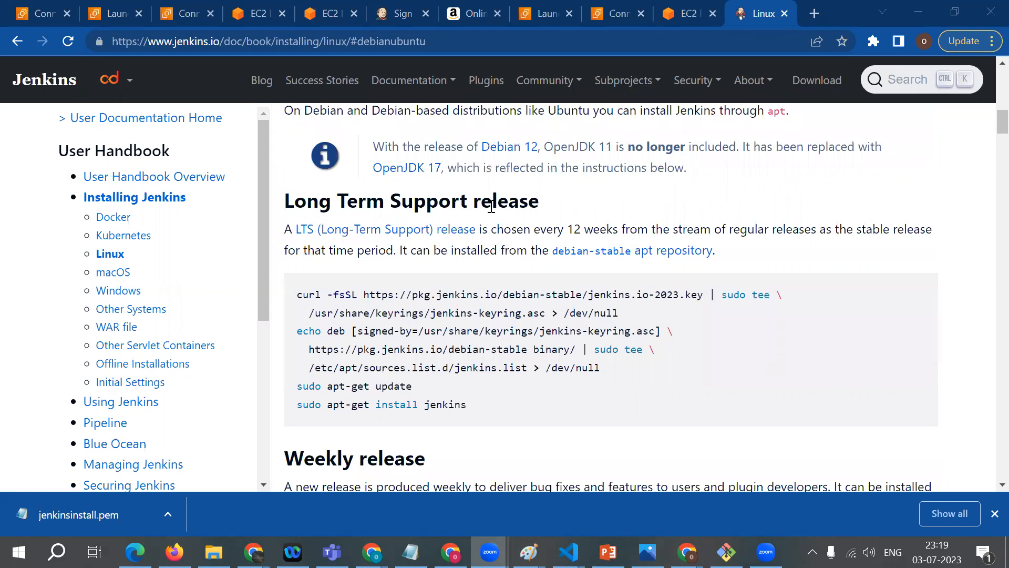
scroll(479, 367, down, 2)
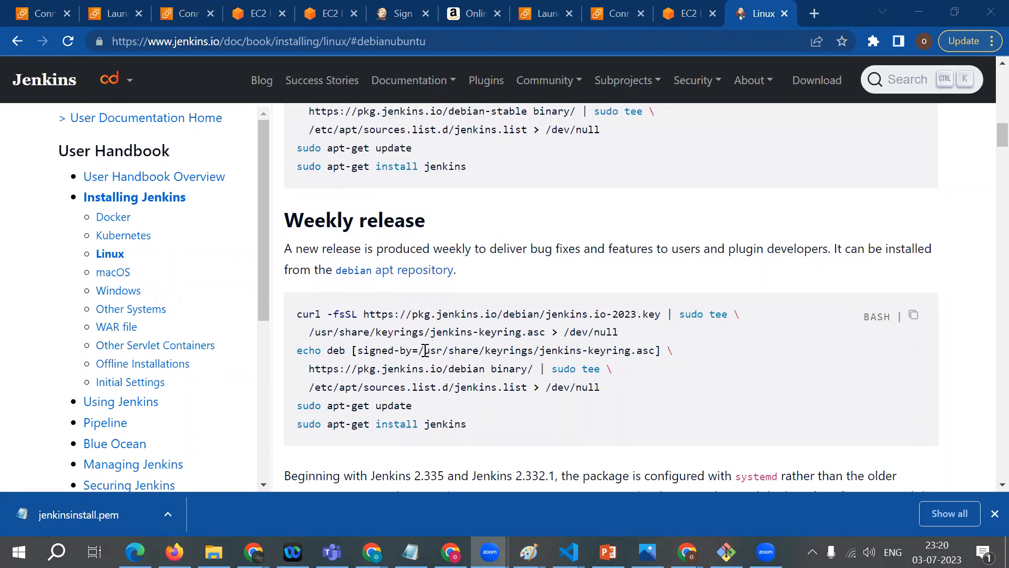
Step: Review the Long Term Support and Weekly release installation commands for Debian/Ubuntu in the Jenkins Linux guide
scroll(346, 352, up, 2)
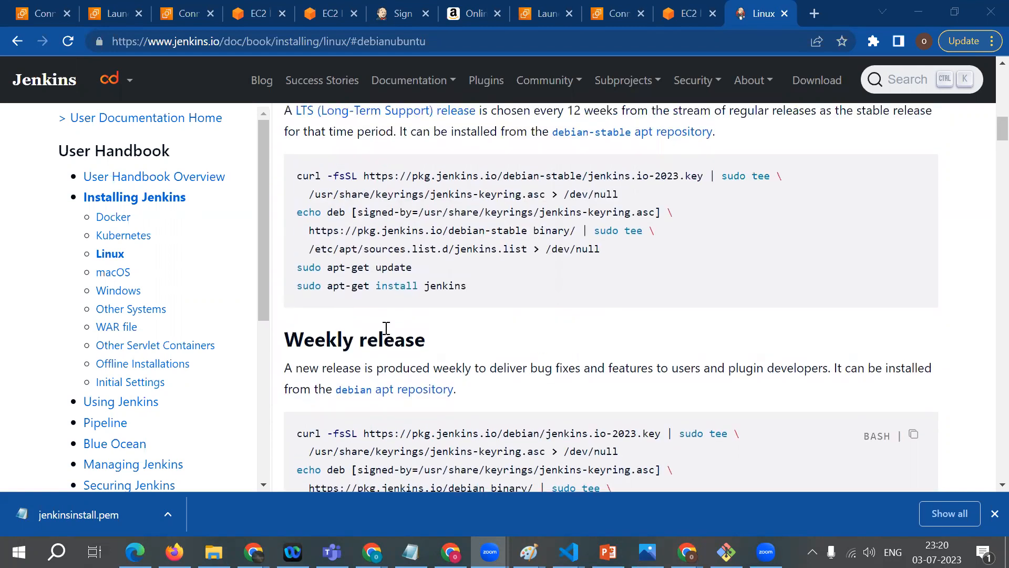
scroll(342, 263, up, 1)
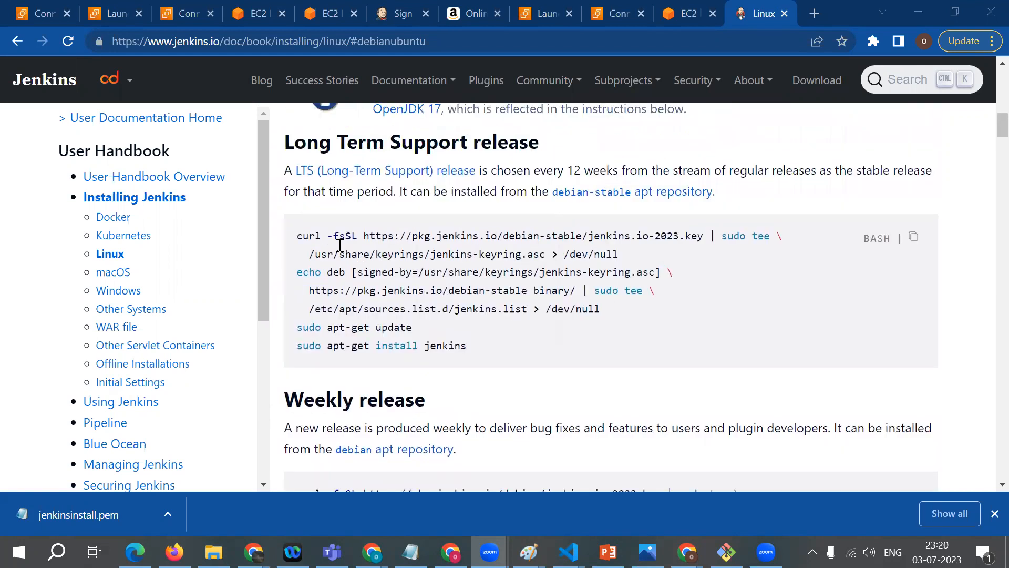
scroll(408, 272, down, 10)
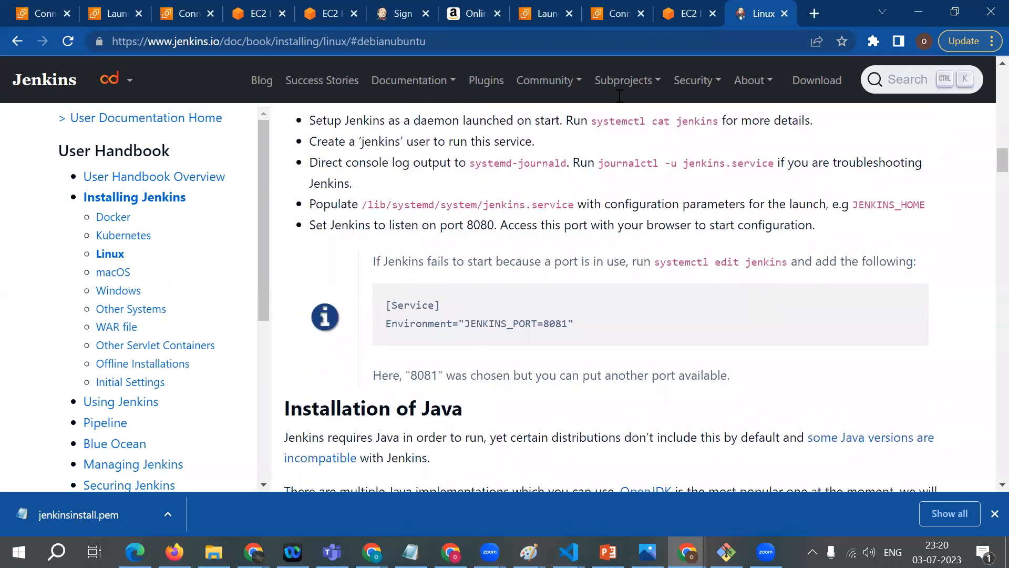
Step: Switch to the EC2 terminal of the jenkins_installation instance, become root with sudo su, and clear the screen
click(692, 14)
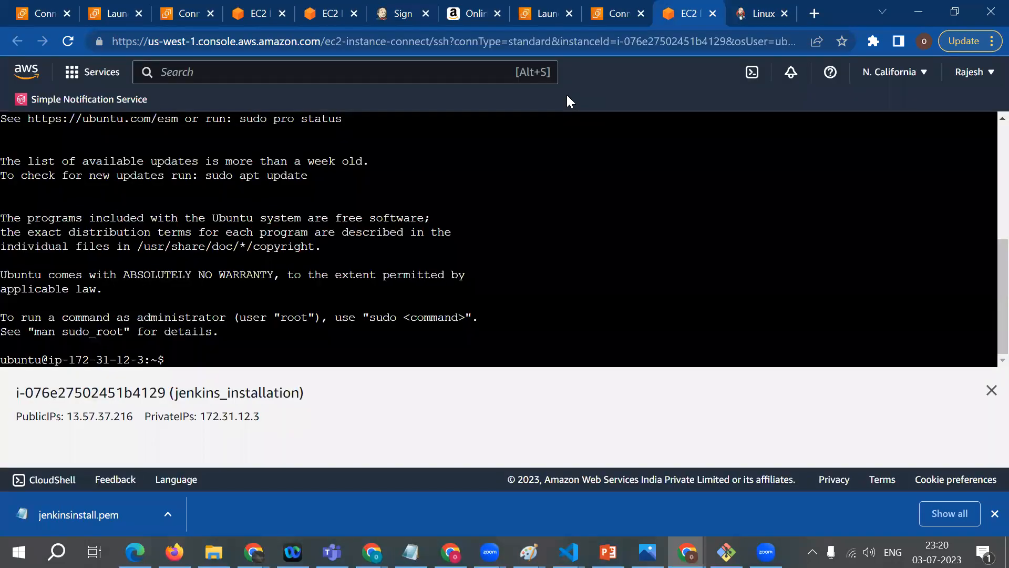
text(sudo su)
key(Return)
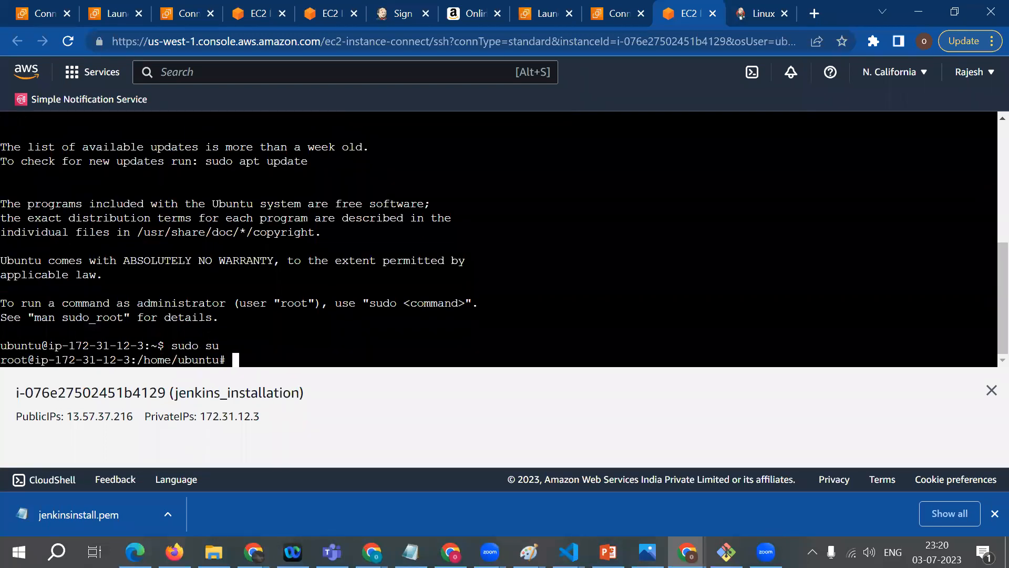
text(clear)
key(Return)
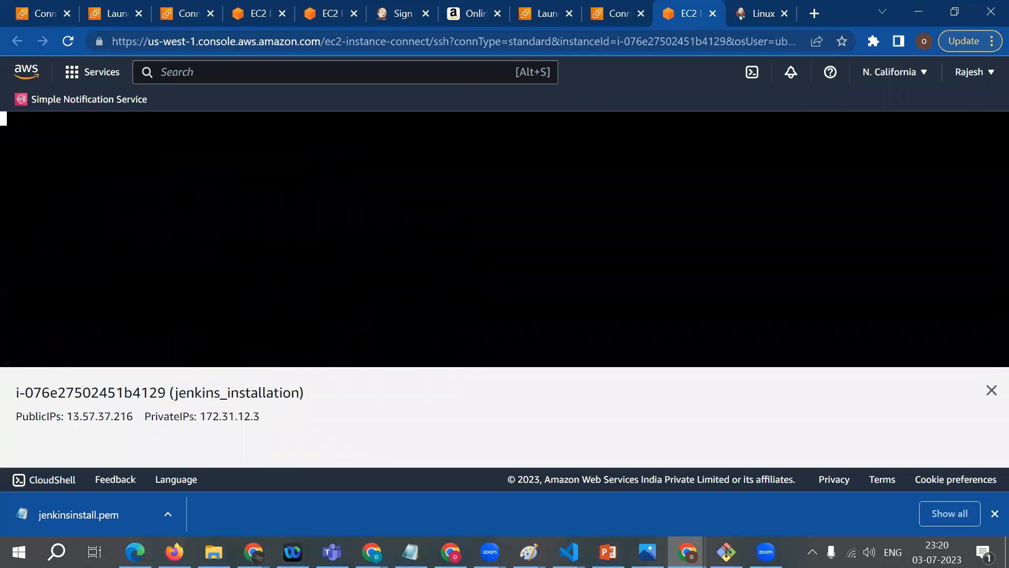
Step: Refresh the instance's package lists by running apt update
text(apt u)
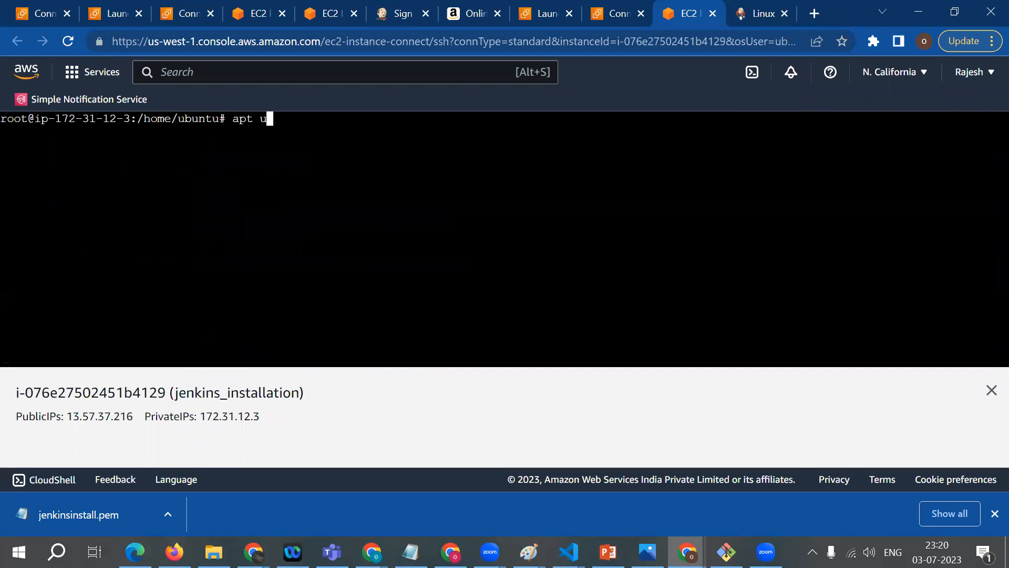
text(pdate)
key(Return)
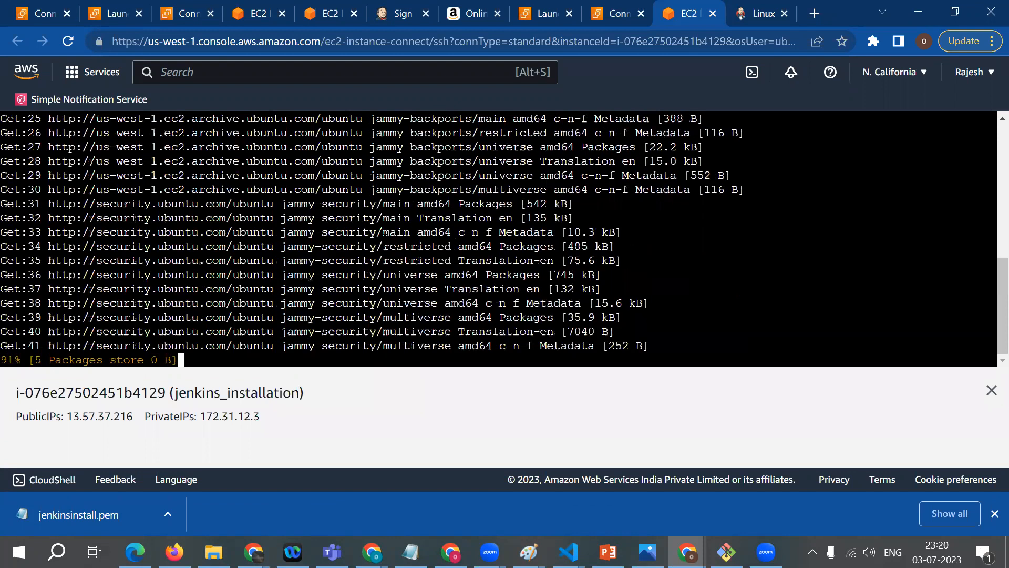
Step: Copy the command sudo apt install openjdk-17-jre from the Installation of Java section of the Jenkins guide
click(756, 16)
scroll(421, 357, down, 3)
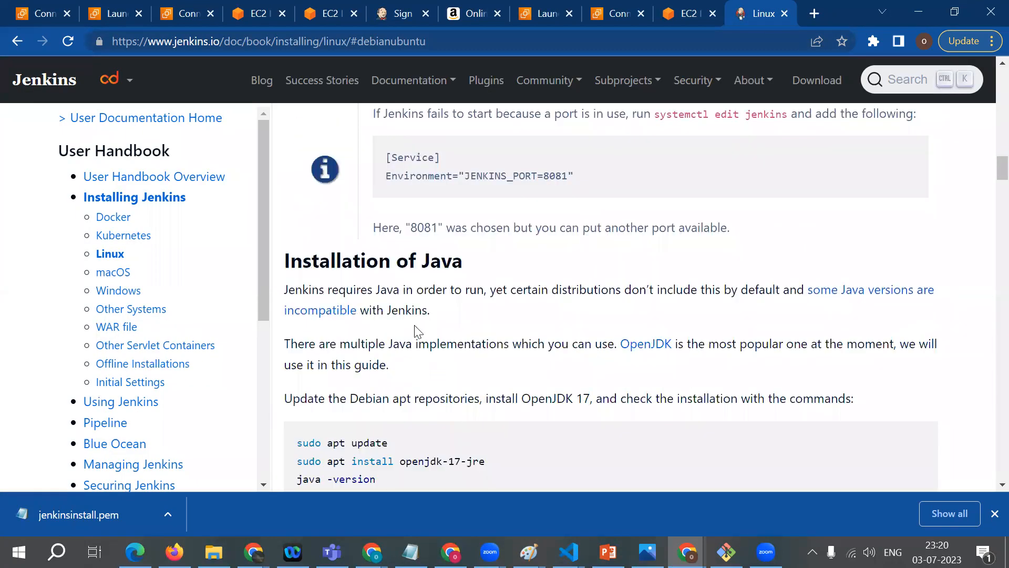
scroll(415, 329, down, 2)
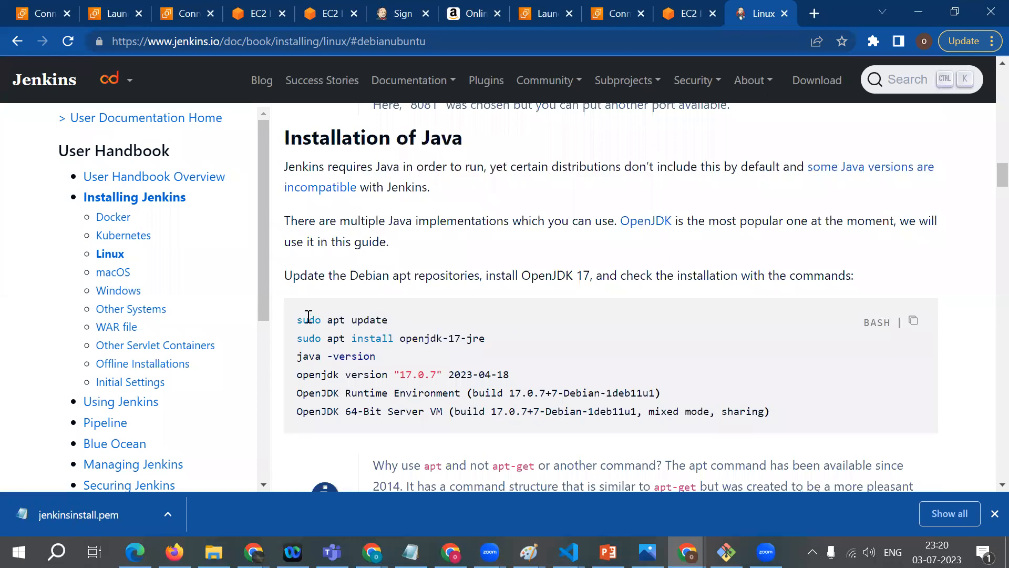
drag(313, 319, 423, 331)
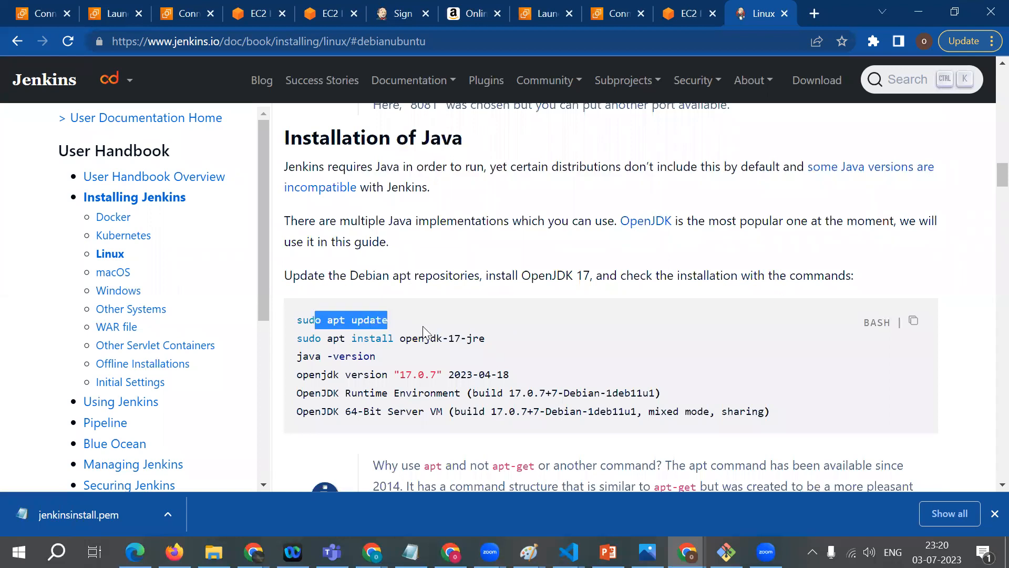
click(504, 341)
drag(487, 339, 297, 339)
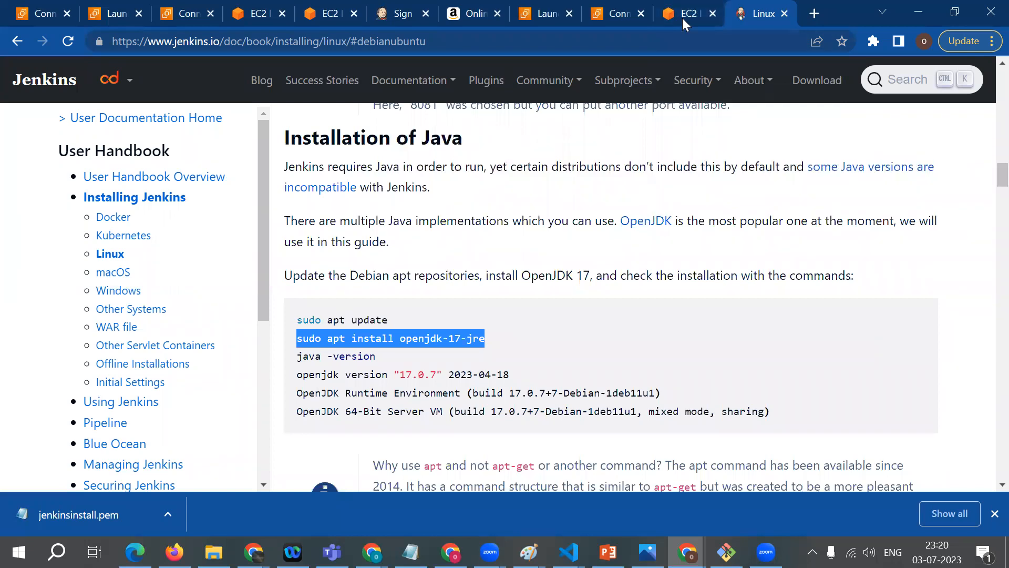
Step: Run the copied sudo apt install openjdk-17-jre command in the EC2 terminal and accept the installation with y
key(ctrl+shift+Tab)
right_click(282, 348)
click(323, 225)
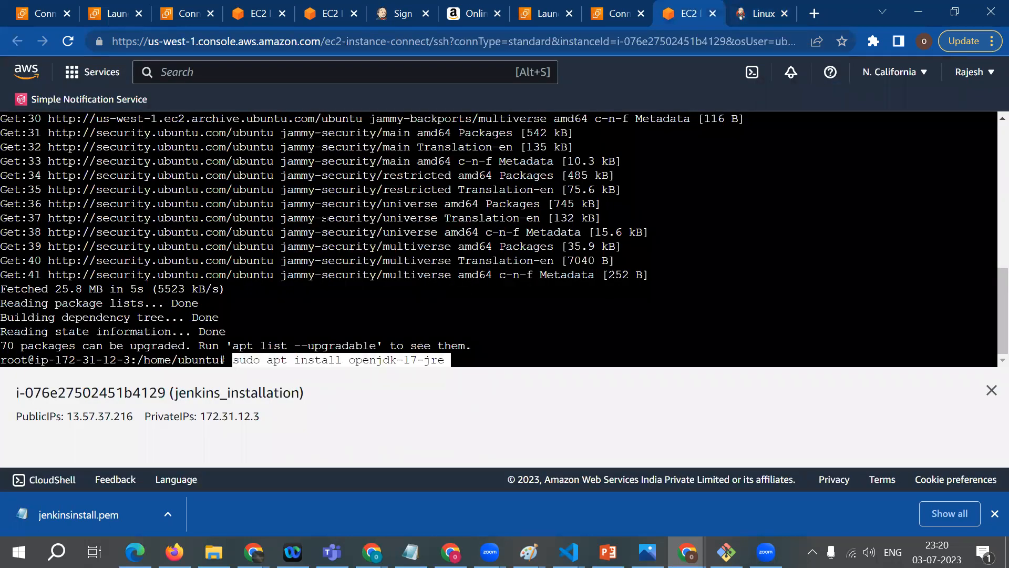
key(Return)
text(y)
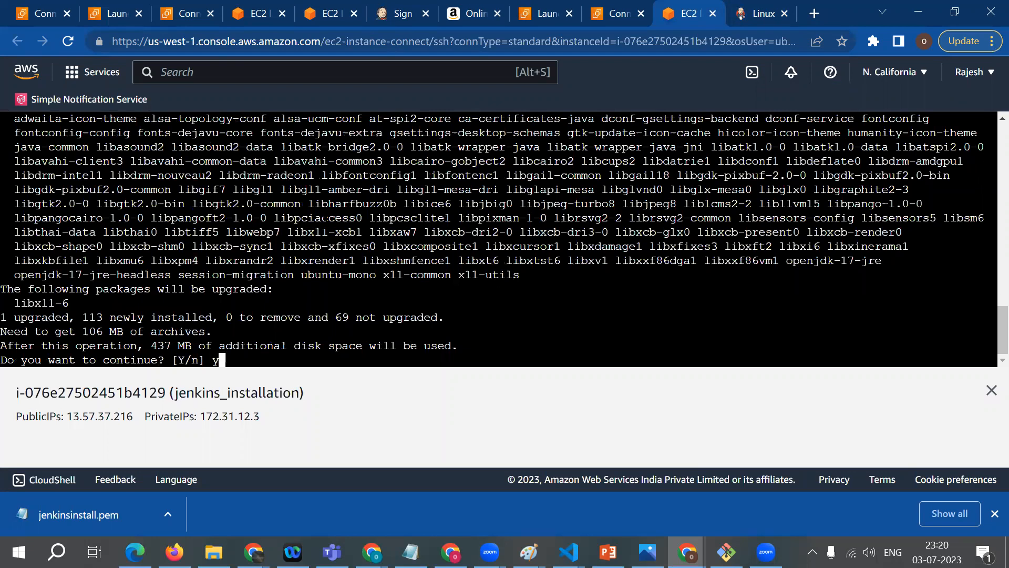
key(Return)
Step: Examine the openjdk-17-jre package name in the guide's Java installation commands and return to the EC2 terminal
click(759, 13)
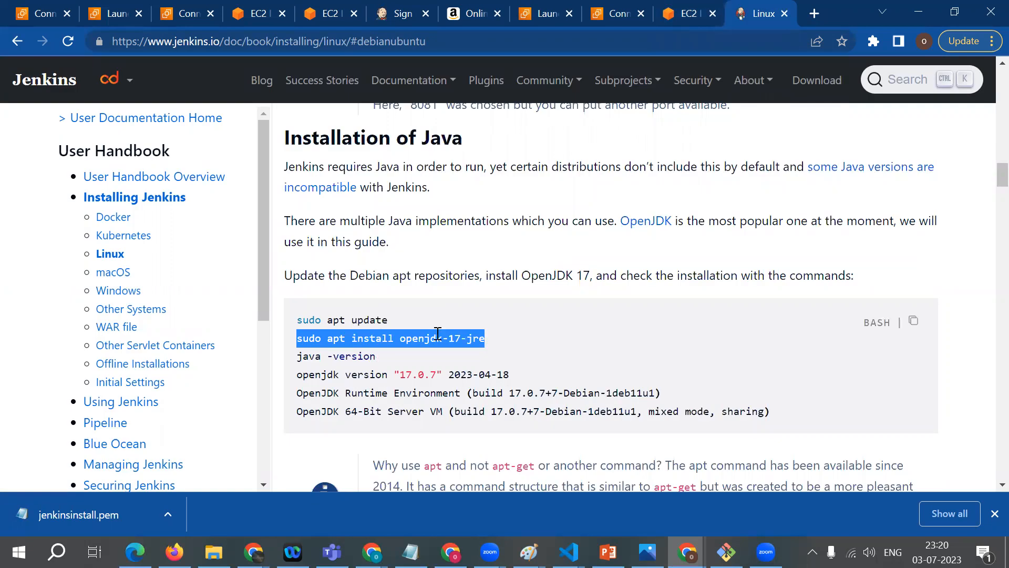
click(413, 343)
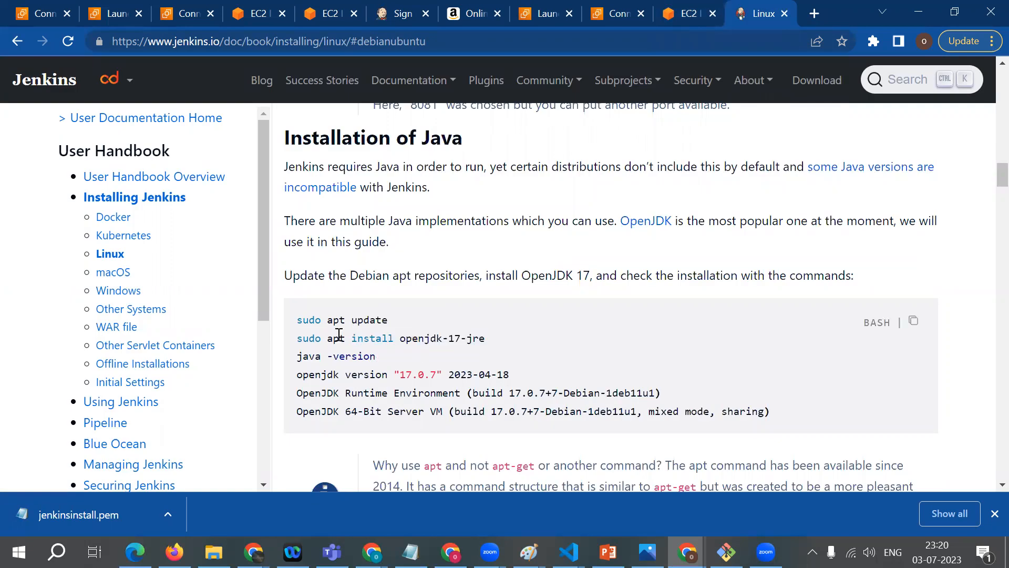
scroll(339, 335, up, 2)
drag(414, 342, 541, 340)
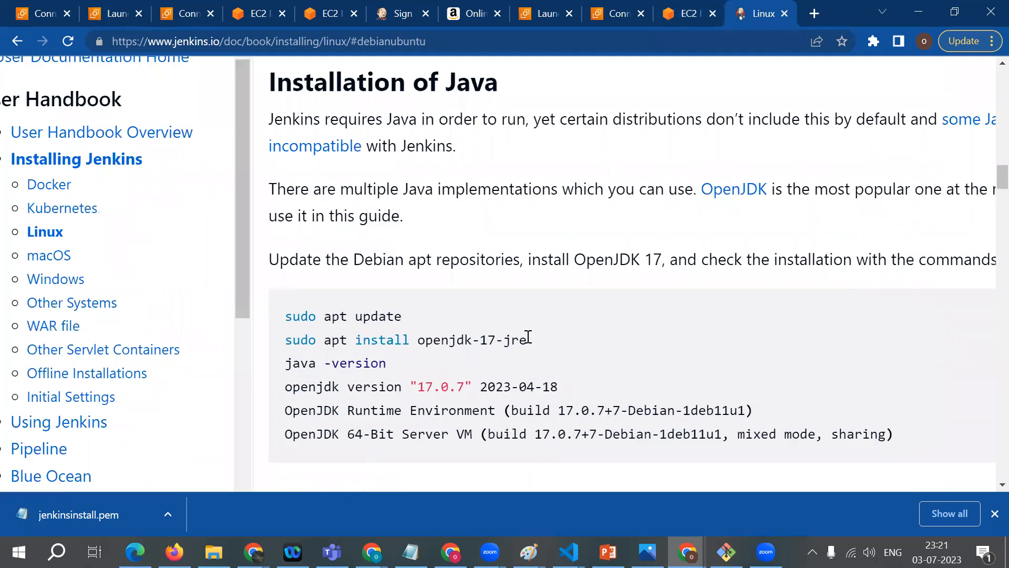
click(482, 342)
click(694, 9)
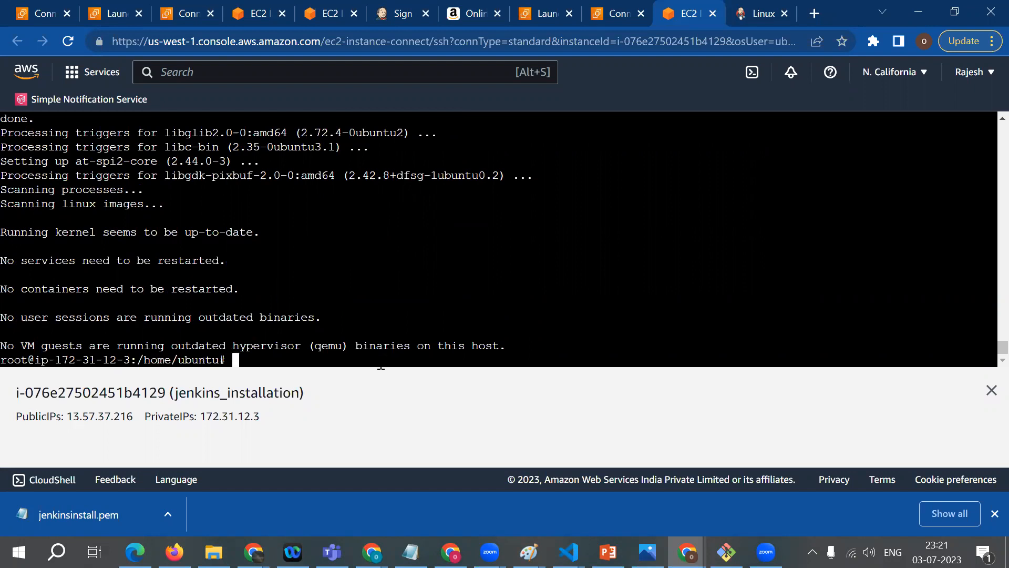
Step: Copy java -version from the Jenkins guide and run it in the EC2 terminal to check the installed Java version
key(ctrl+Tab)
triple_click(276, 372)
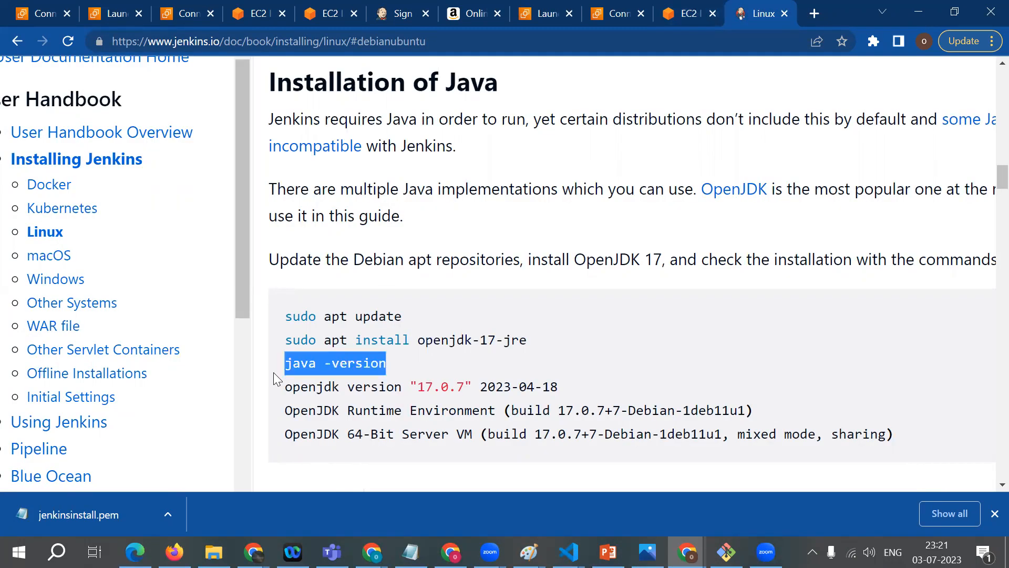
right_click(307, 363)
click(408, 374)
click(680, 14)
right_click(248, 354)
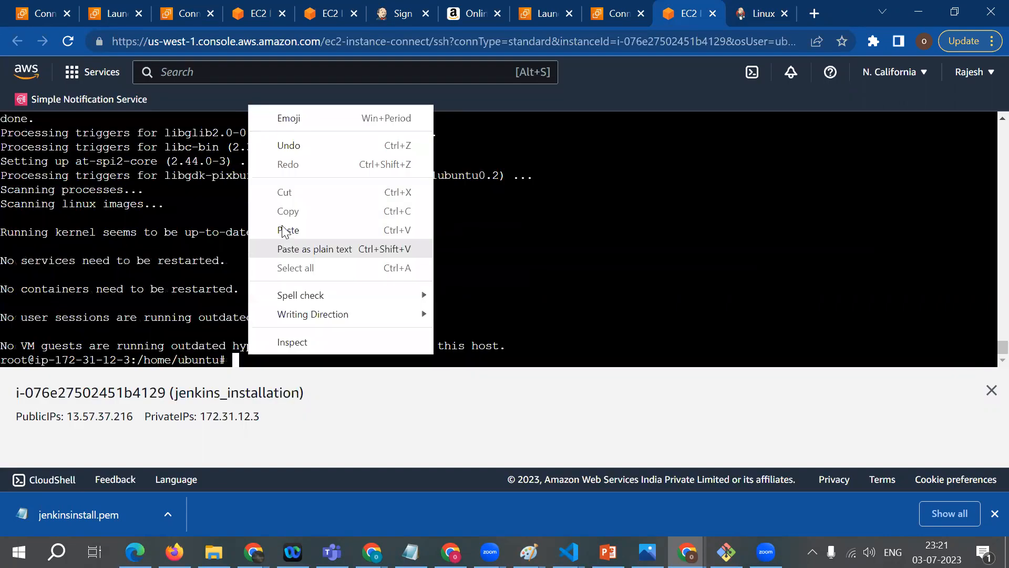
click(283, 230)
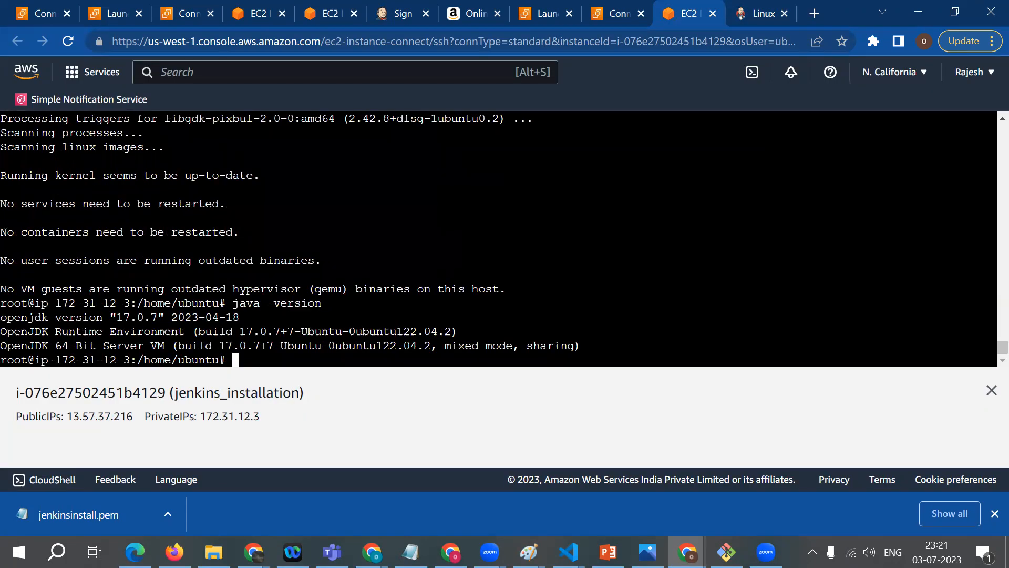
drag(123, 317, 246, 317)
click(164, 318)
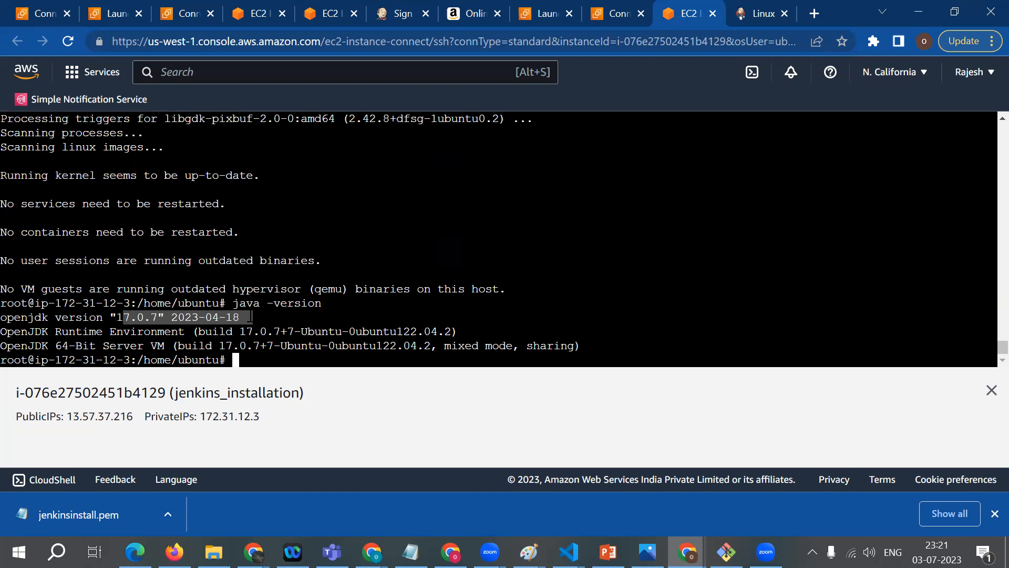
click(246, 317)
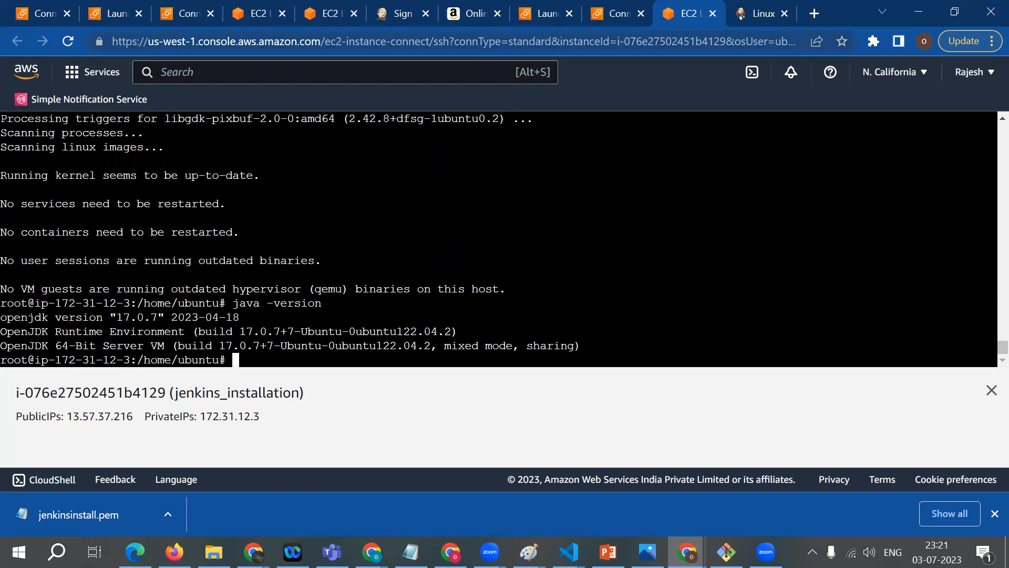
Step: Examine the Long Term Support release commands in the Jenkins guide, covering the key download, repository entry, package update and Jenkins installation
click(750, 17)
scroll(505, 254, up, 5)
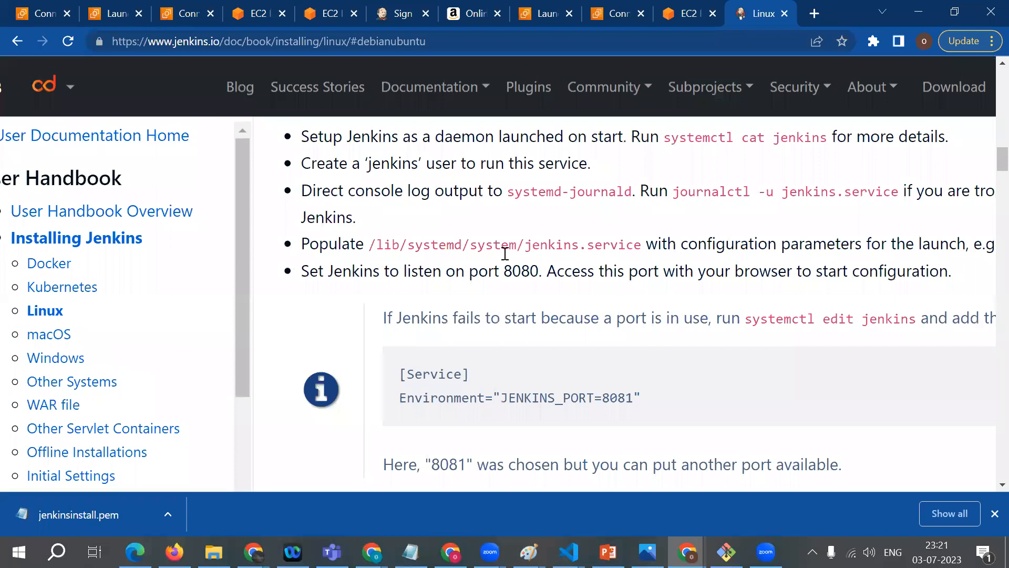
scroll(504, 254, up, 5)
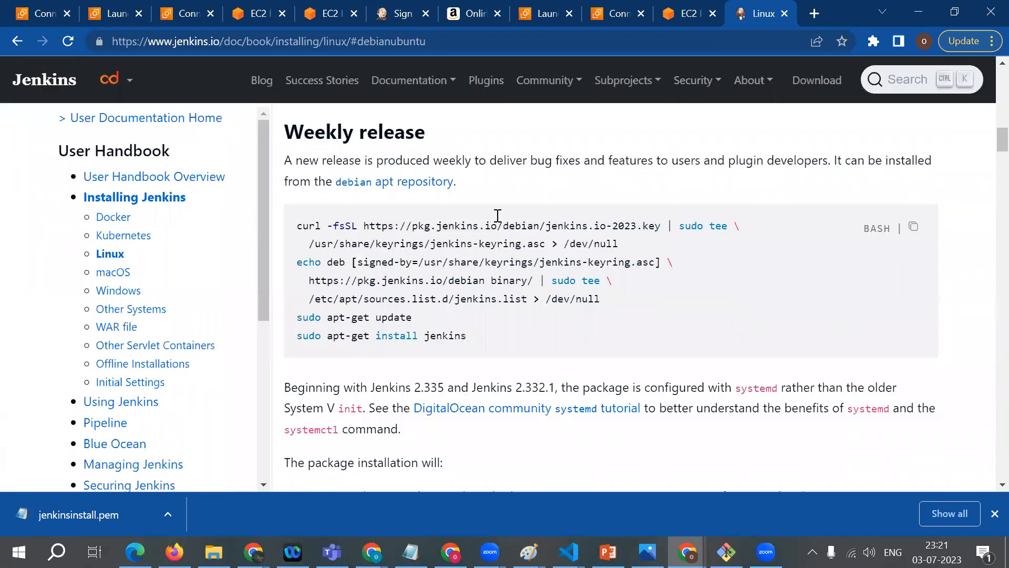
scroll(428, 313, up, 5)
scroll(508, 282, down, 2)
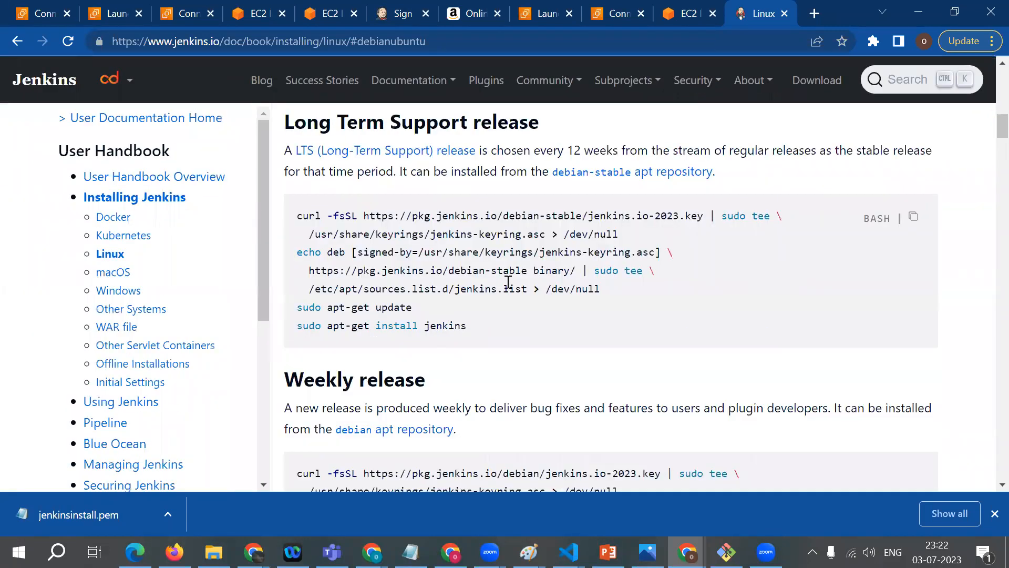
scroll(509, 282, up, 3)
scroll(476, 254, up, 1)
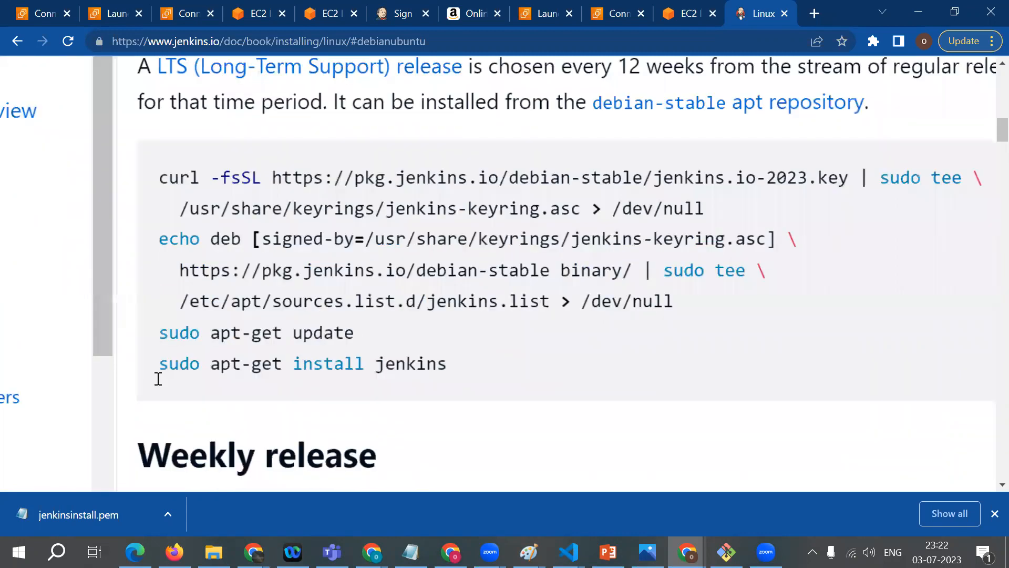
scroll(157, 376, up, 1)
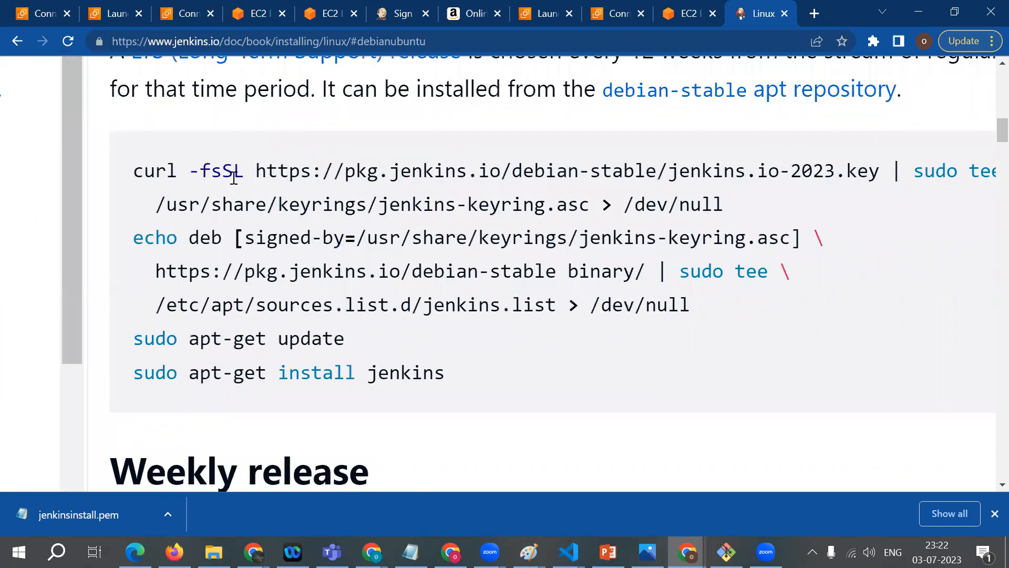
double_click(132, 171)
triple_click(738, 209)
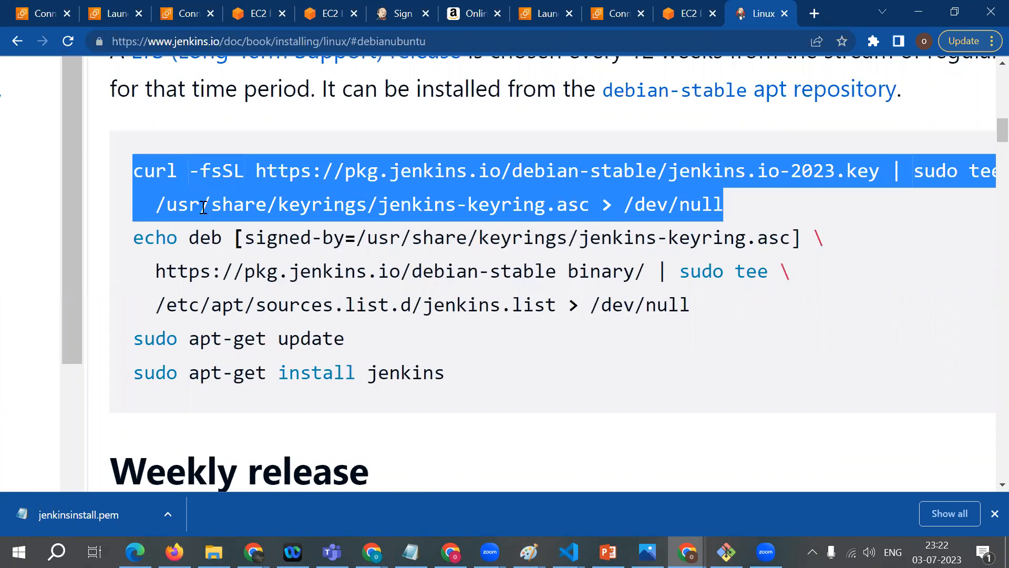
drag(133, 237, 411, 271)
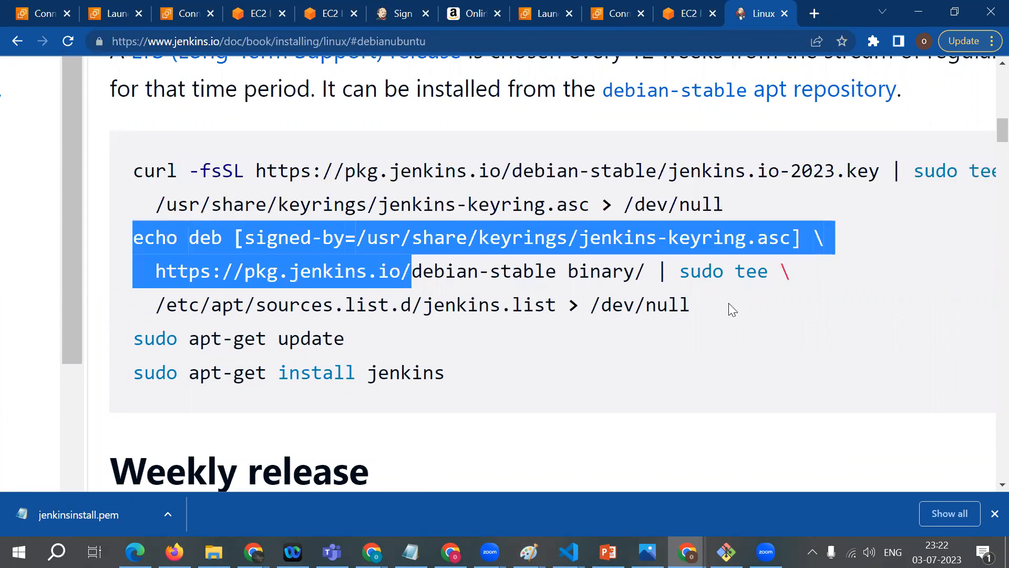
drag(728, 303, 100, 329)
click(351, 349)
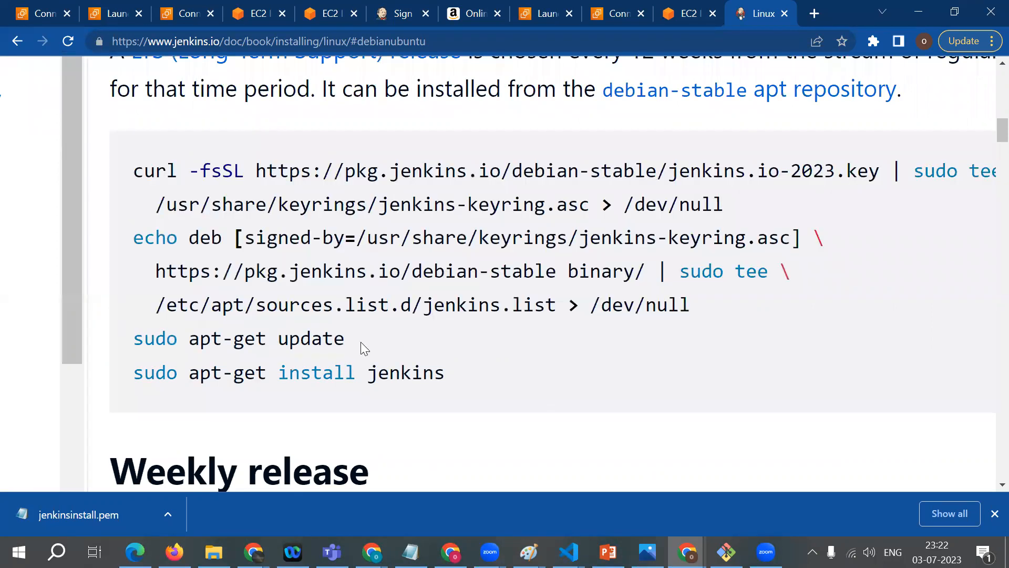
triple_click(361, 342)
click(110, 398)
drag(87, 393, 463, 380)
scroll(462, 381, down, 3)
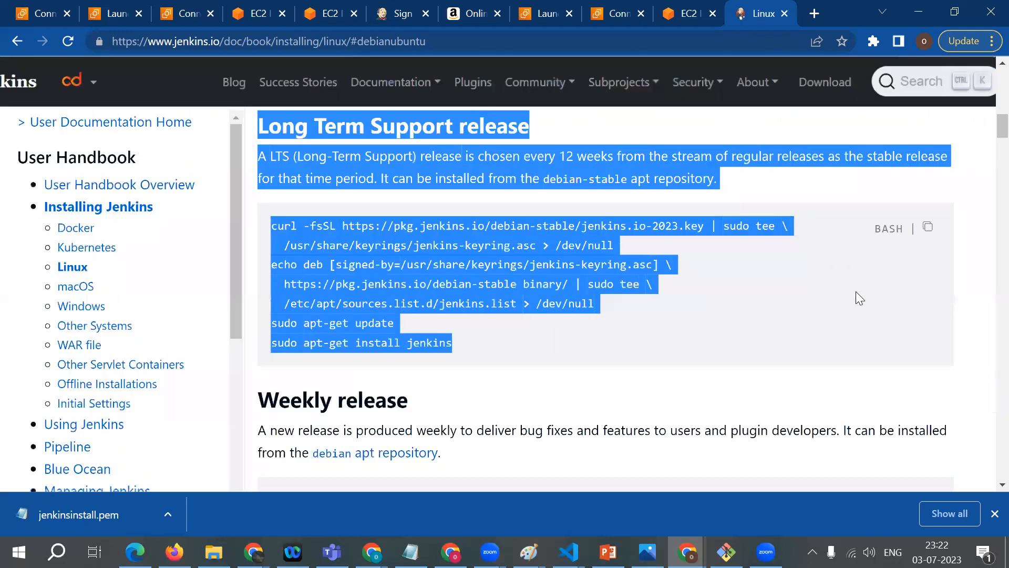
click(855, 291)
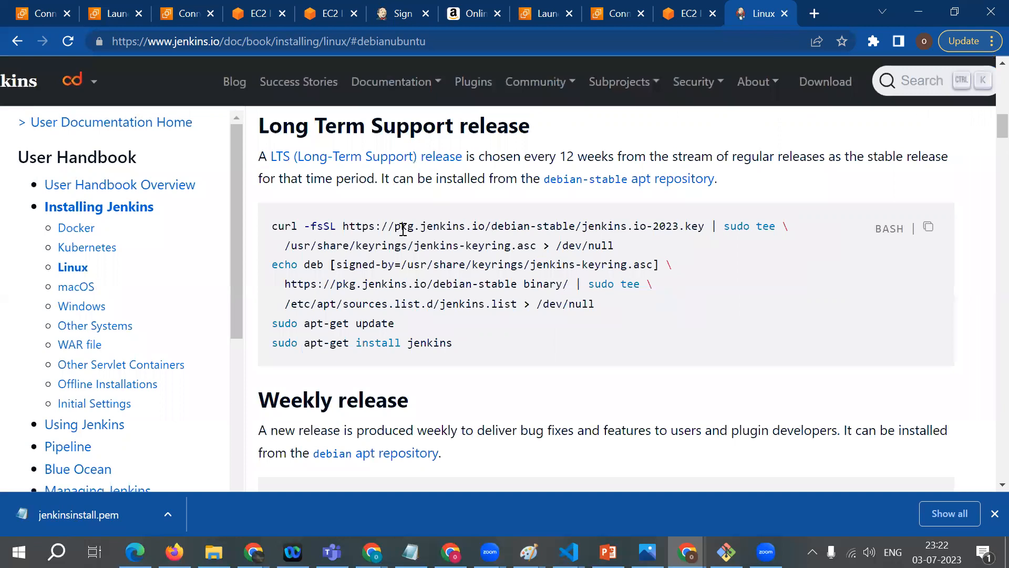
Step: Examine where the multi-line curl key command and the echo deb repository command each start and end in the Long Term Support block
drag(623, 246, 299, 237)
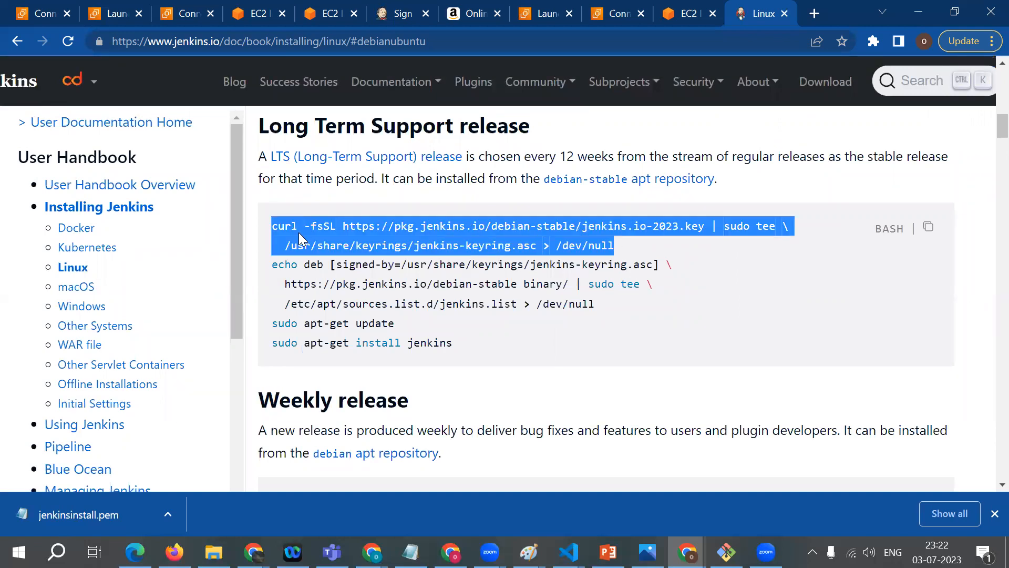
click(595, 258)
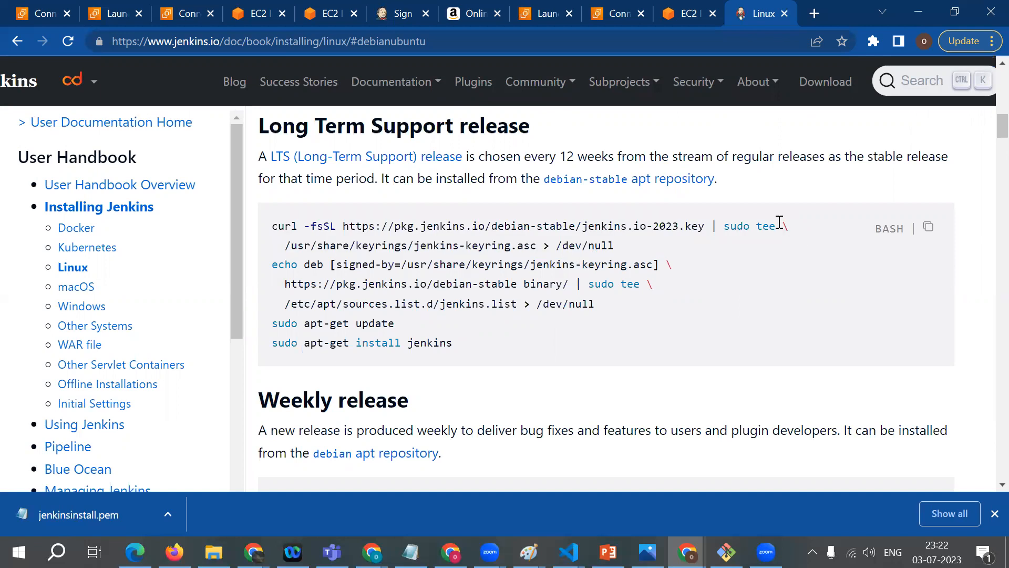
drag(810, 239, 795, 229)
click(698, 238)
double_click(655, 288)
drag(655, 288, 612, 297)
drag(272, 224, 620, 247)
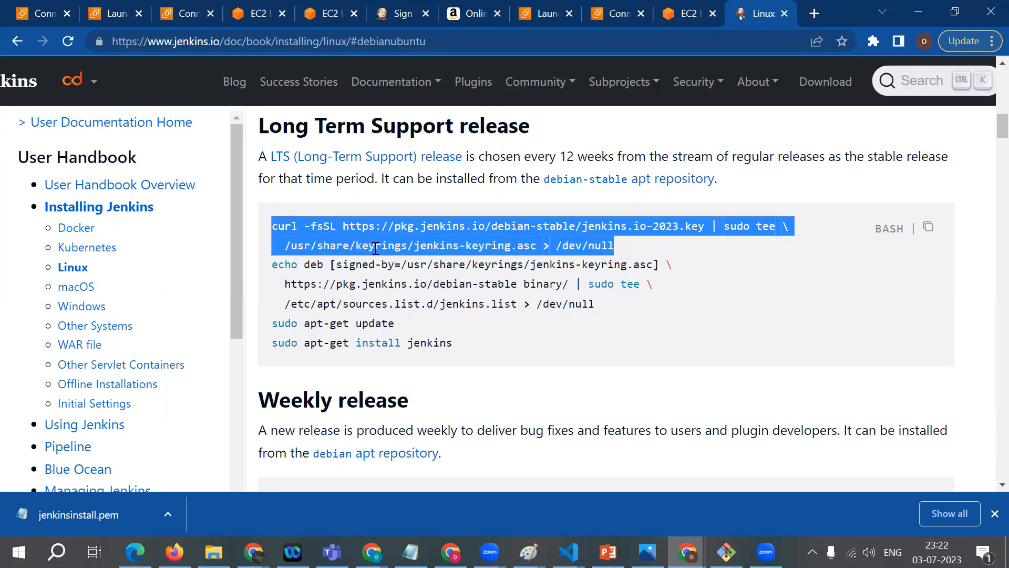
click(268, 270)
shift+click(653, 287)
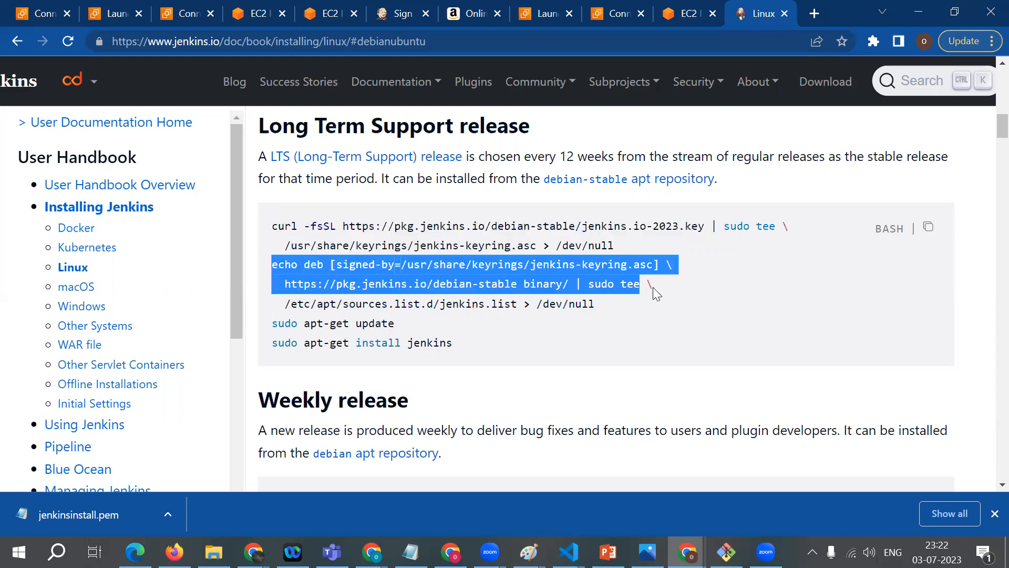
click(609, 310)
shift+click(268, 270)
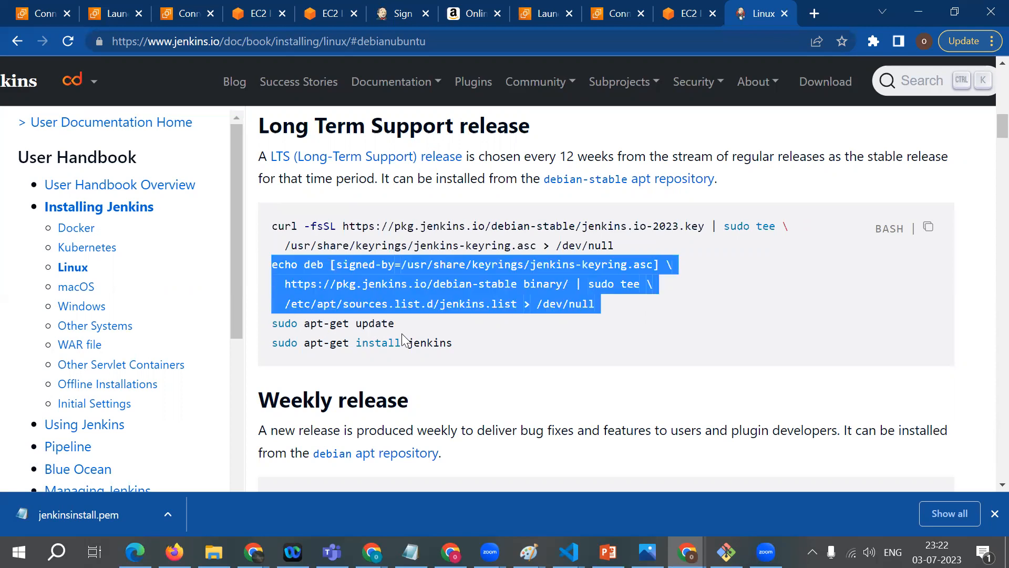
Step: Copy the two-line curl command that saves jenkins.io-2023.key to /usr/share/keyrings/jenkins-keyring.asc and run it in the EC2 terminal
click(274, 226)
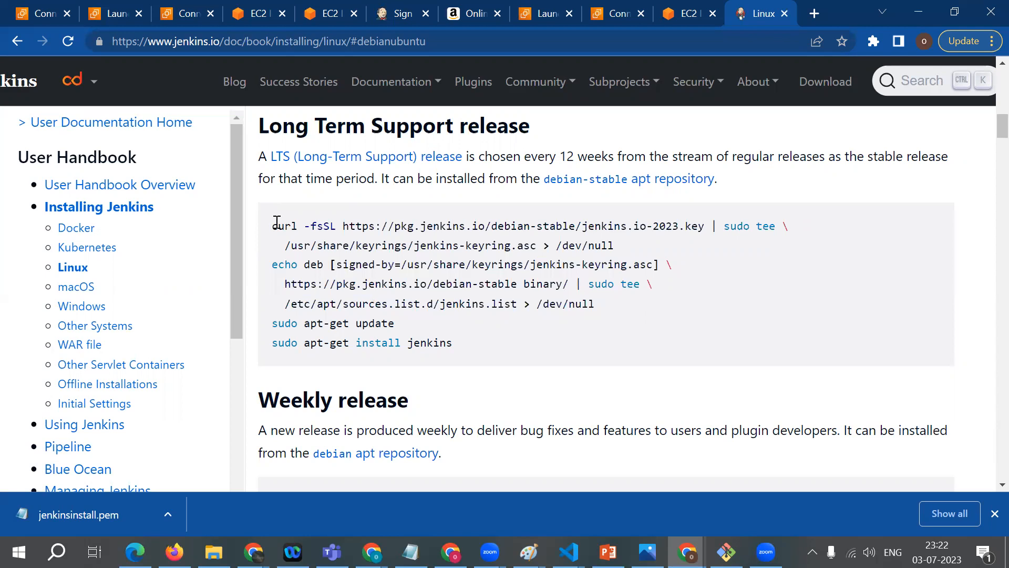
shift+click(581, 245)
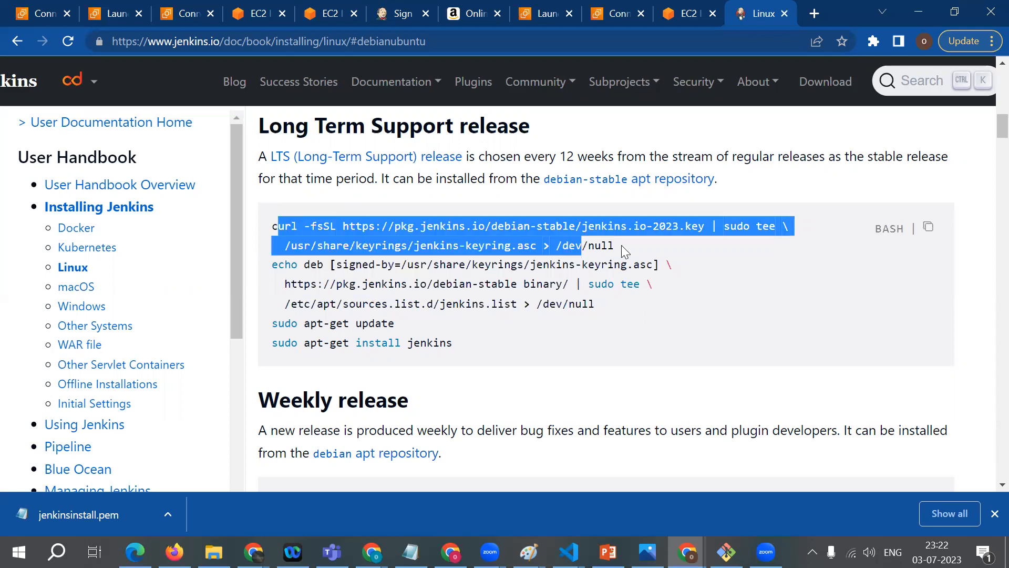
shift+click(621, 245)
shift+click(254, 218)
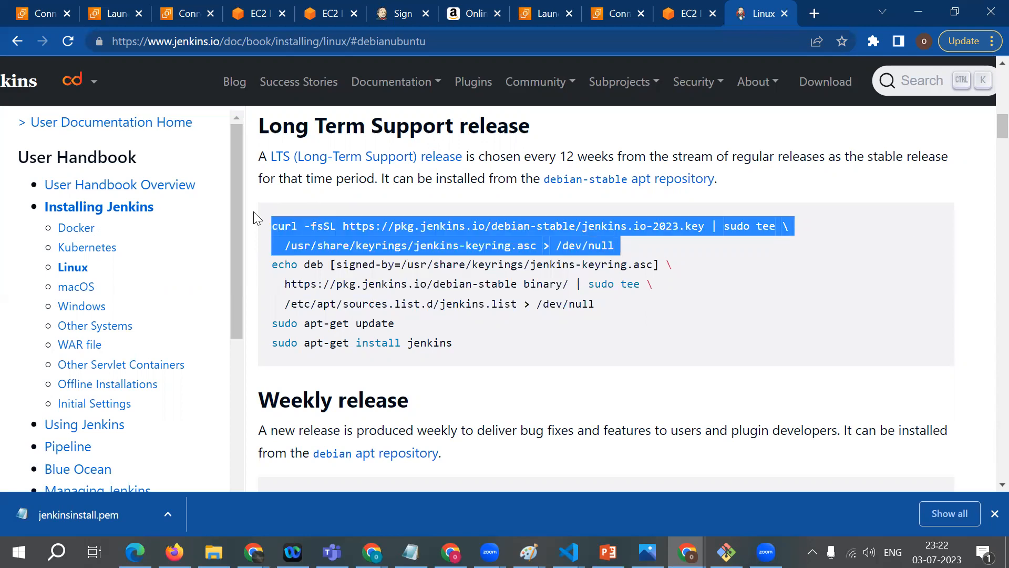
right_click(320, 244)
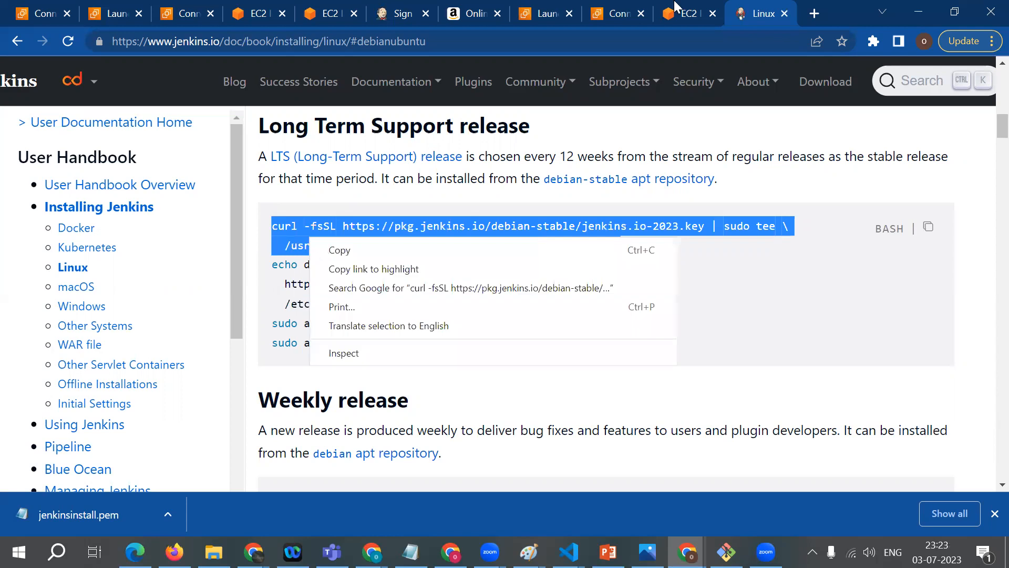
click(321, 249)
click(683, 13)
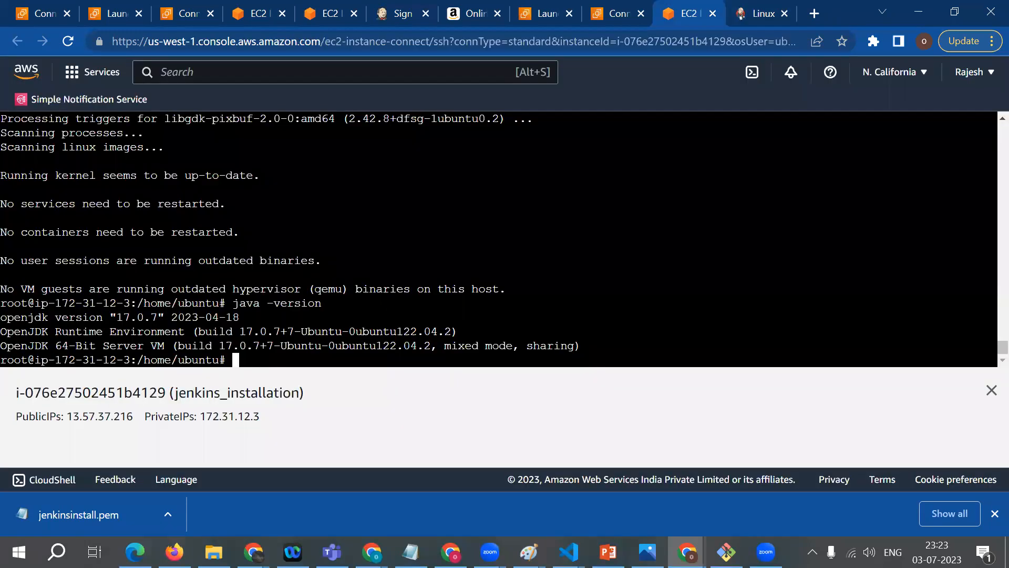
right_click(308, 226)
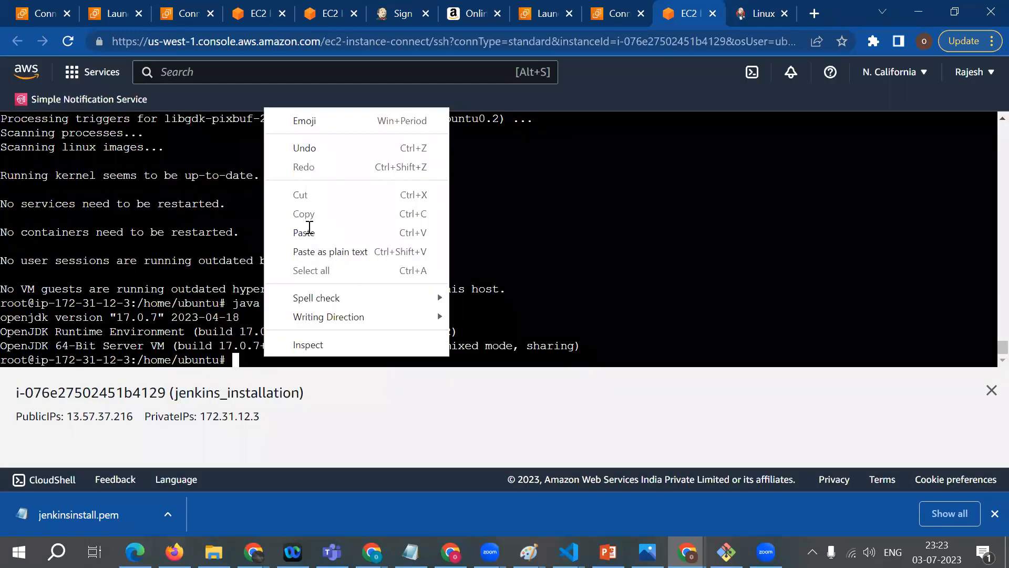
click(310, 228)
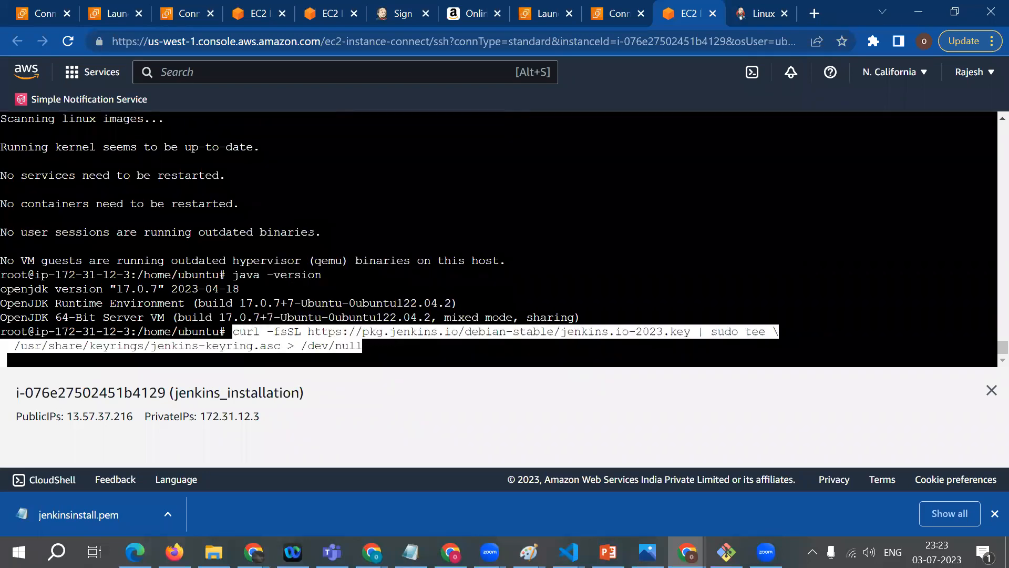
key(Return)
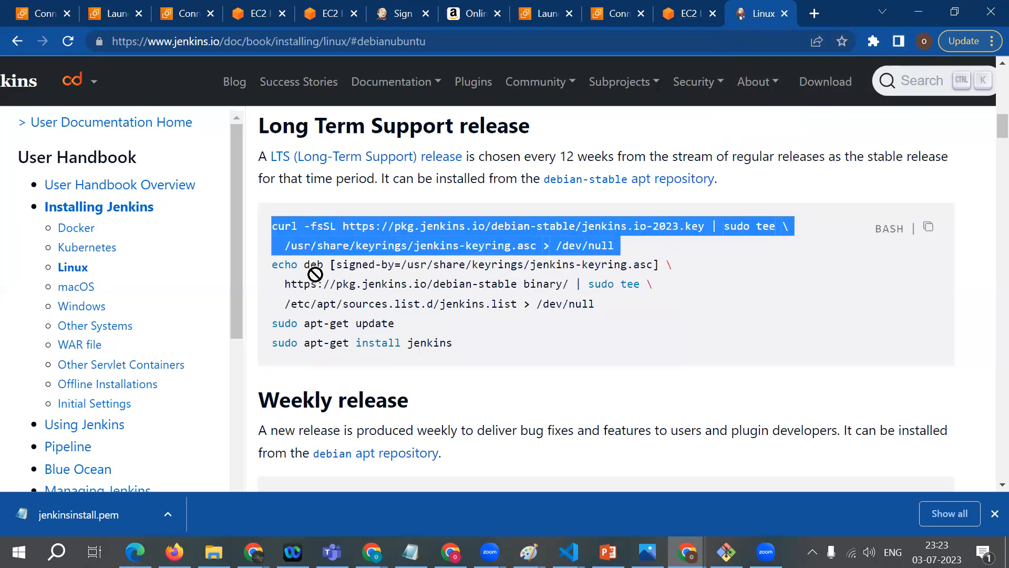
Step: Copy the three-line echo deb command that writes /etc/apt/sources.list.d/jenkins.list from the Jenkins guide and run it in the EC2 terminal
click(455, 198)
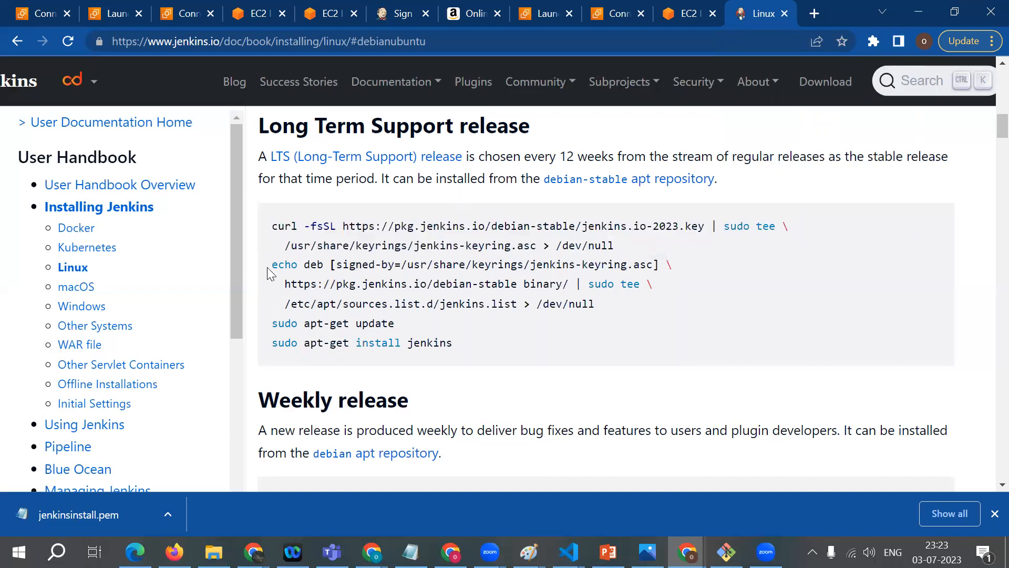
double_click(301, 267)
drag(422, 284, 653, 303)
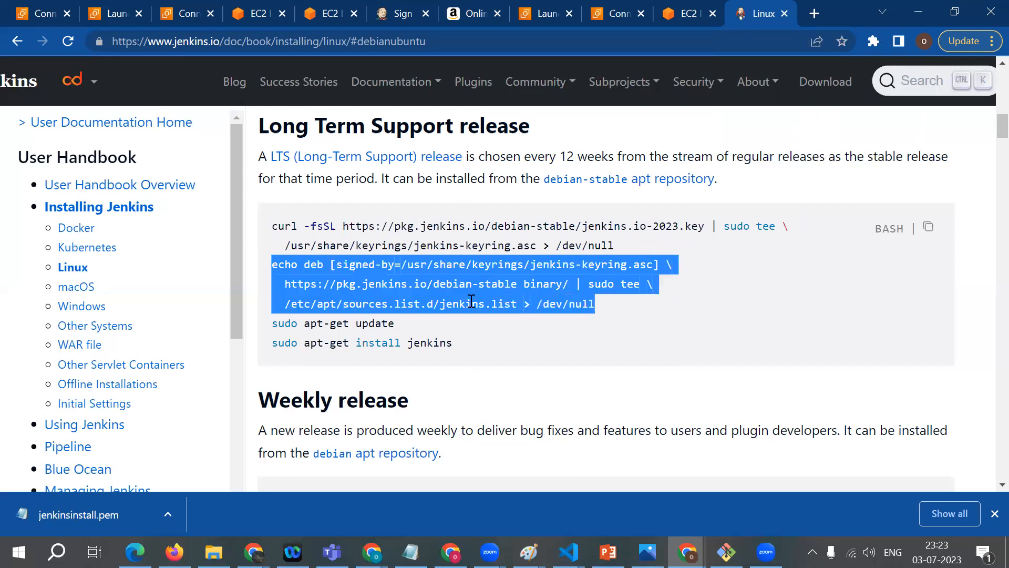
right_click(471, 309)
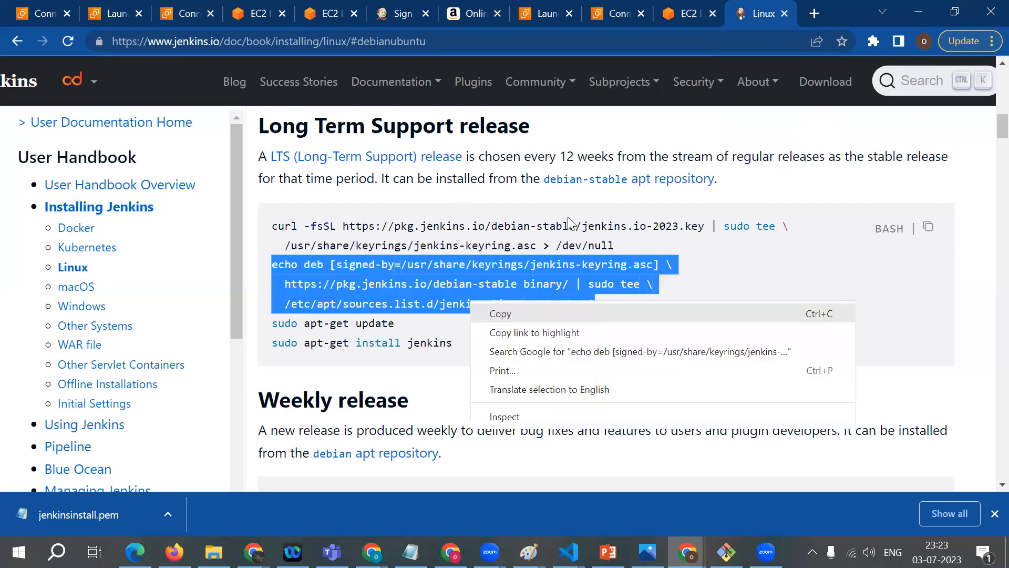
click(492, 314)
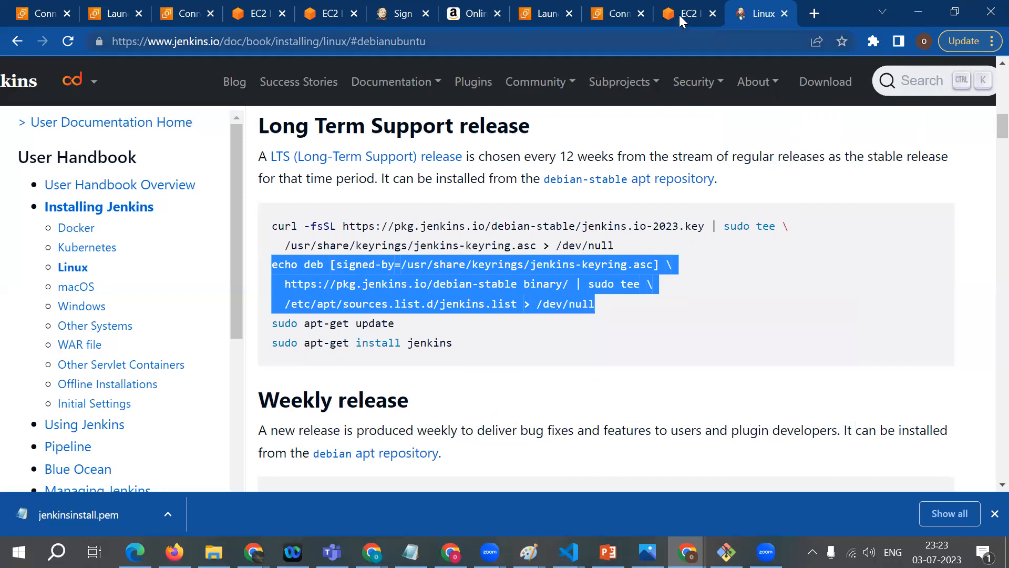
key(ctrl+shift+Tab)
right_click(293, 231)
click(293, 236)
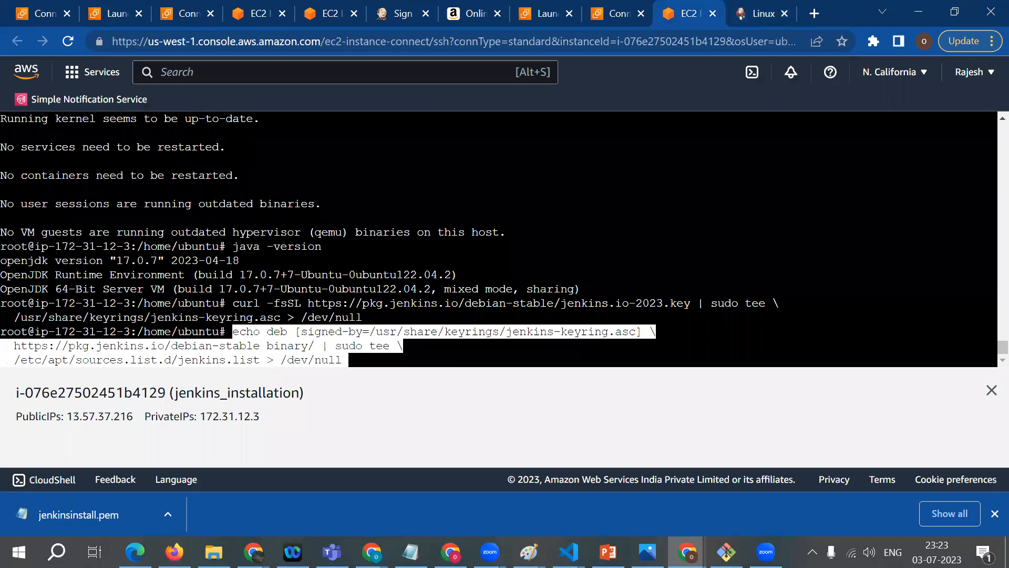
key(Return)
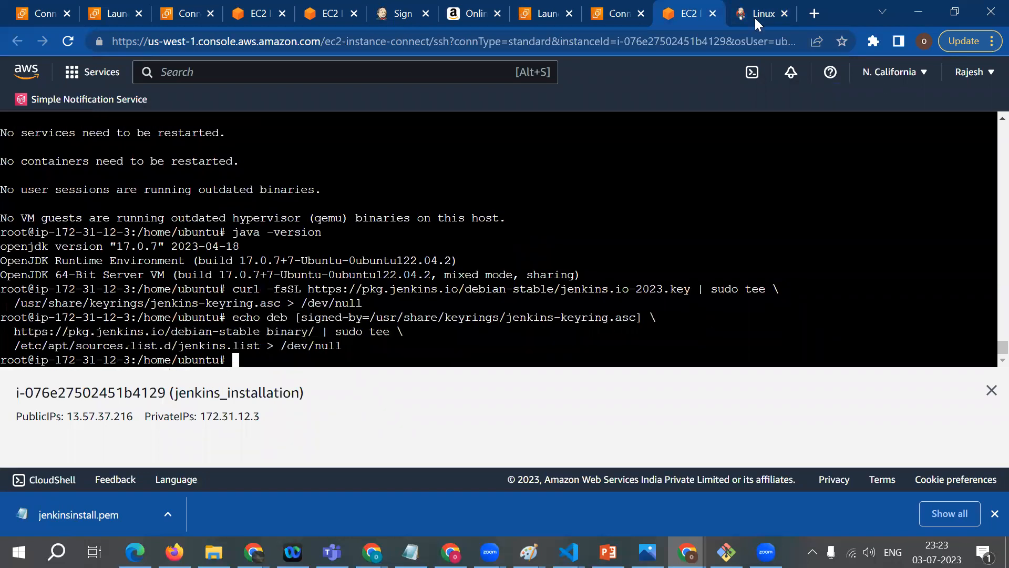
Step: Copy sudo apt-get update from the Jenkins guide and run it in the EC2 terminal
key(ctrl+Tab)
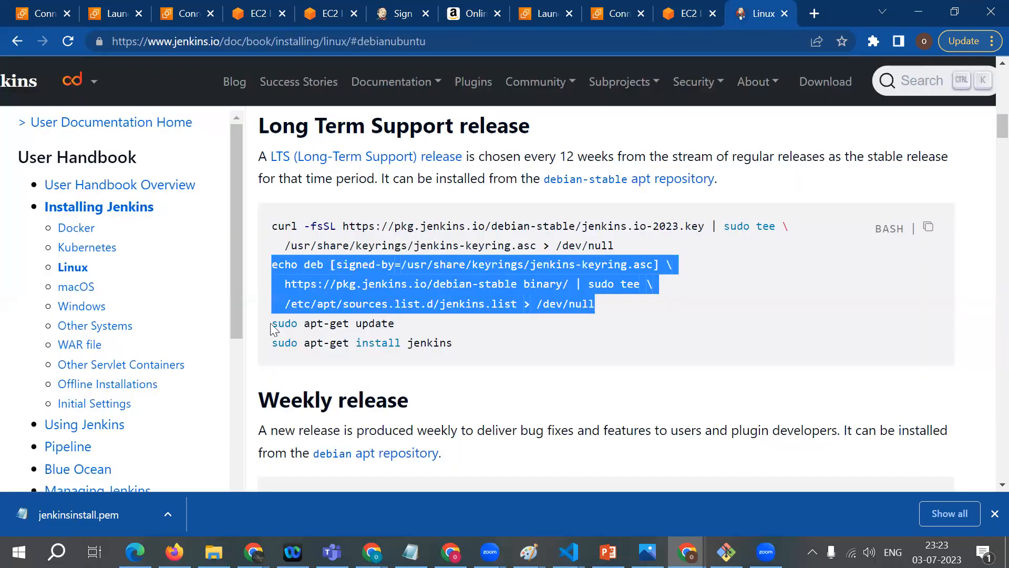
drag(271, 323, 395, 324)
right_click(297, 327)
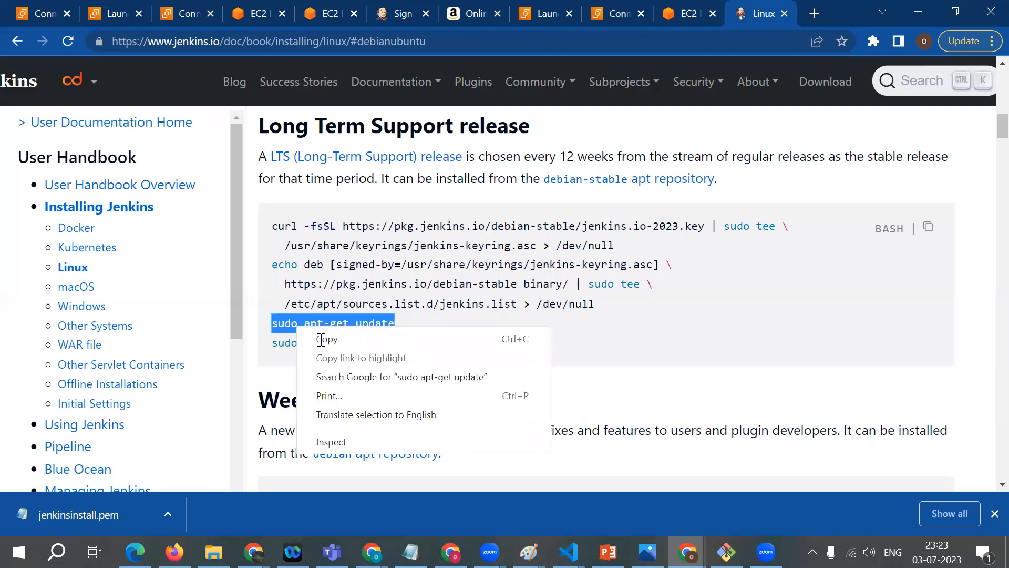
click(322, 339)
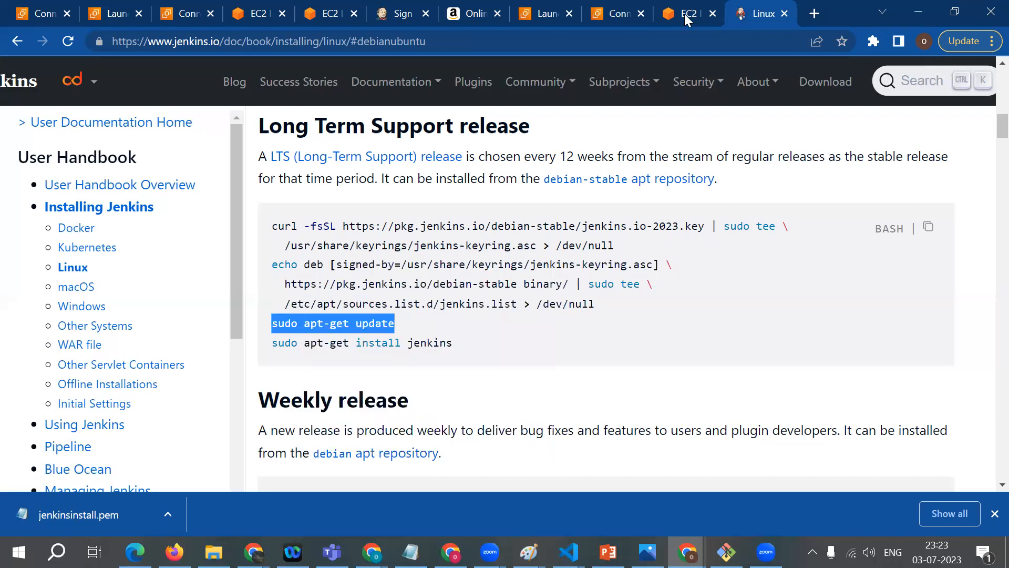
key(ctrl+shift+Tab)
right_click(290, 231)
click(291, 227)
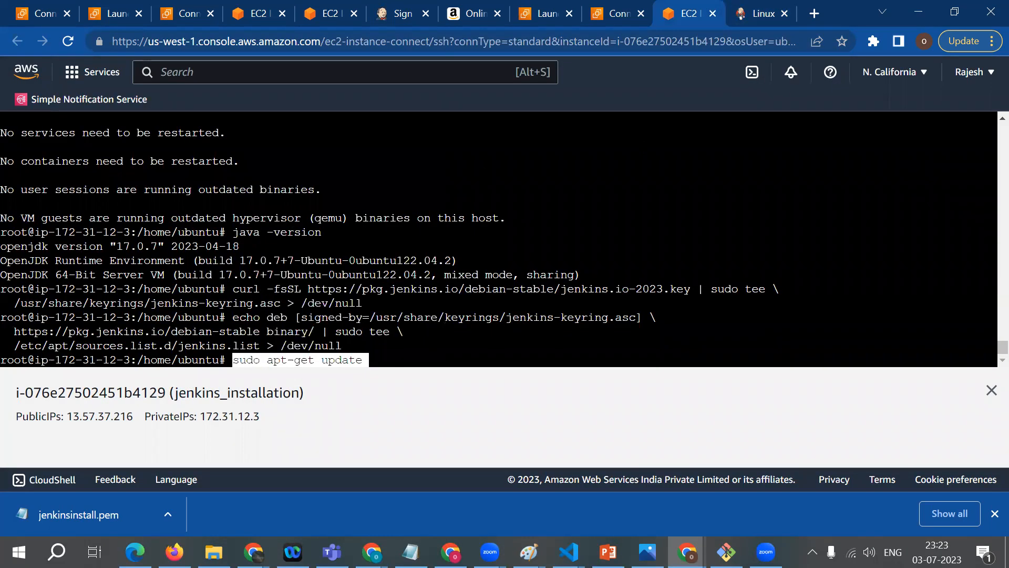
key(Return)
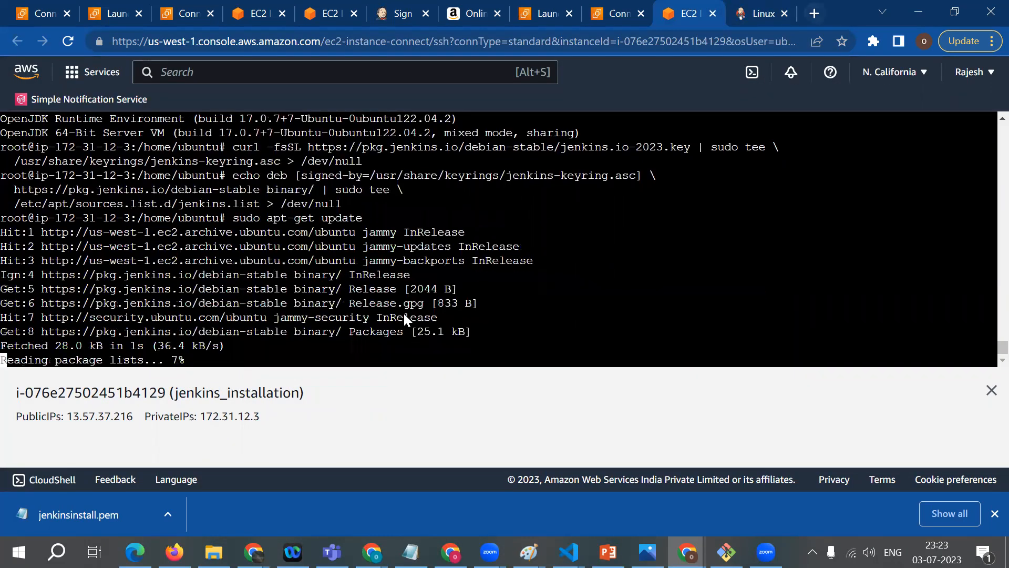
Step: Copy sudo apt-get install jenkins from the guide, run it in the EC2 terminal and accept the installation with y
key(ctrl+Tab)
click(432, 350)
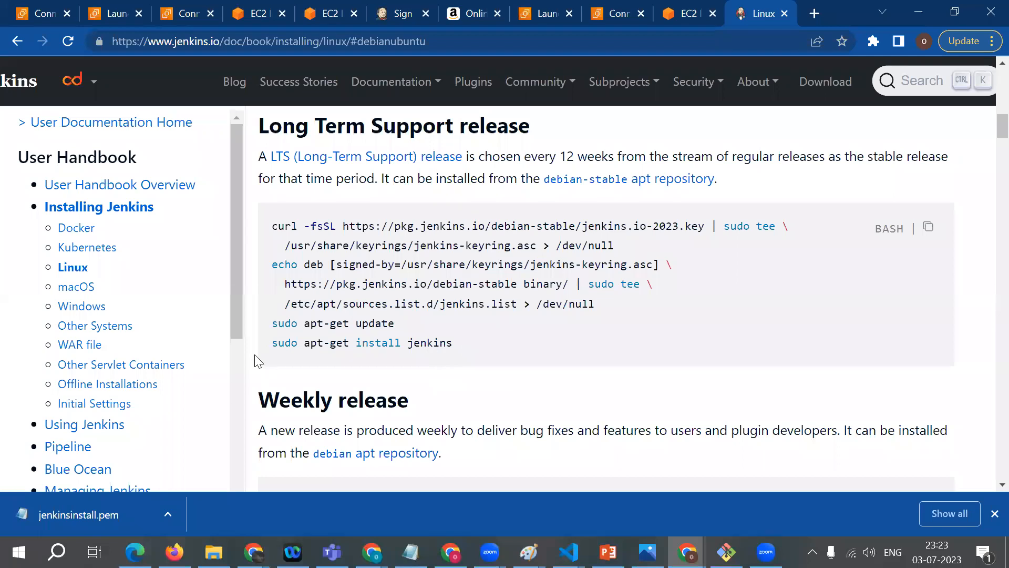
triple_click(298, 346)
right_click(316, 345)
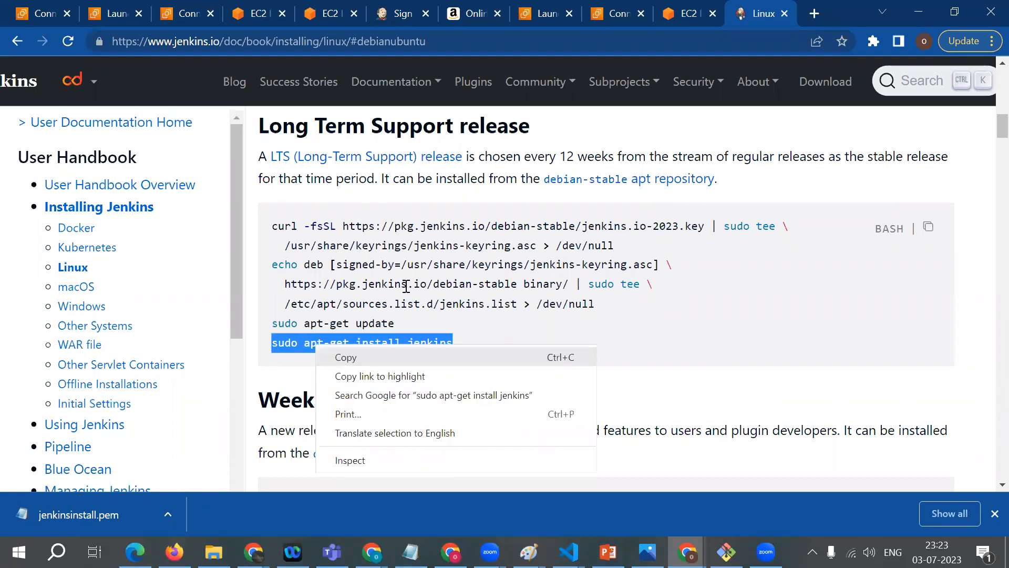
click(346, 357)
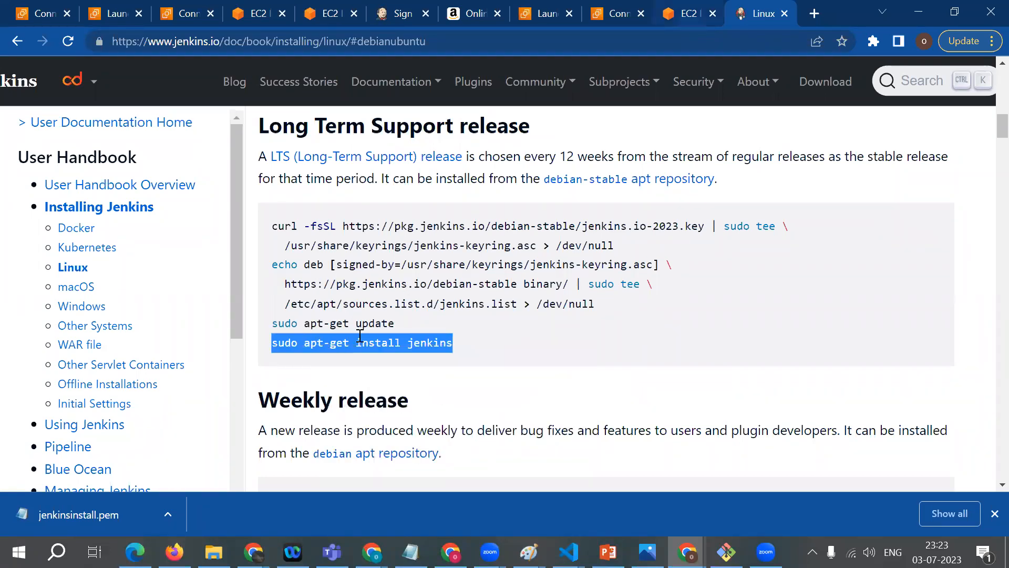
key(ctrl+shift+Tab)
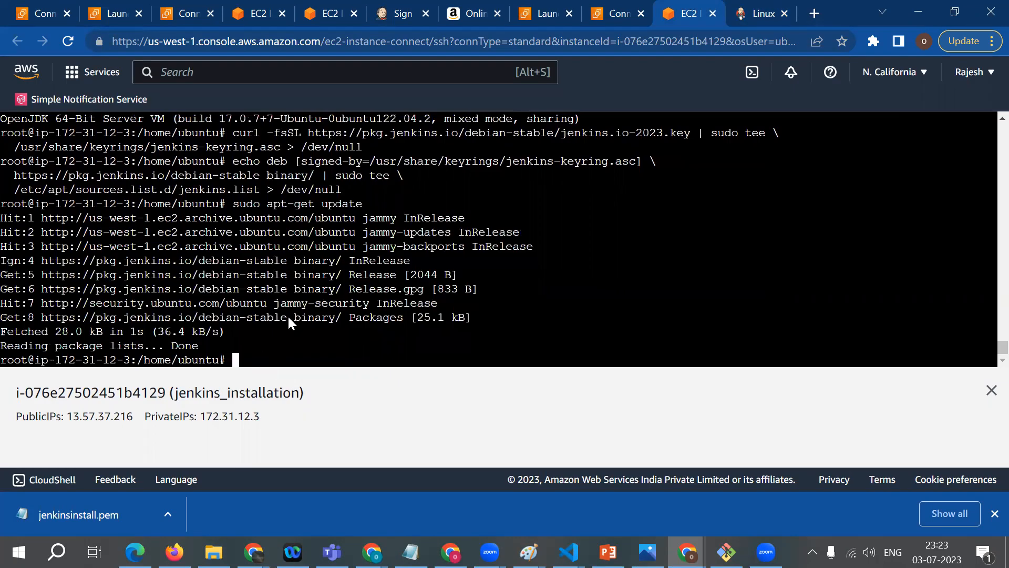
right_click(257, 358)
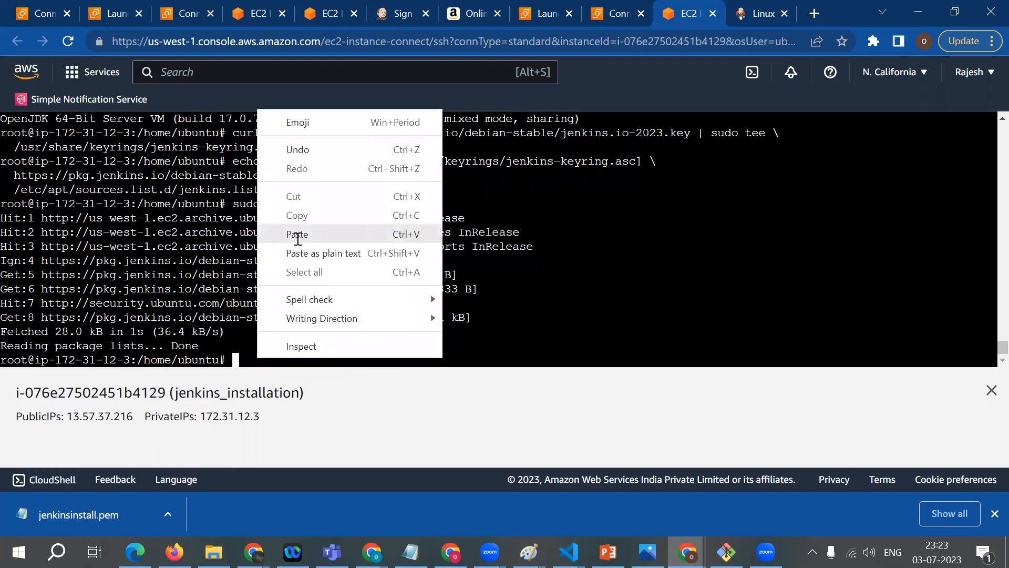
click(298, 235)
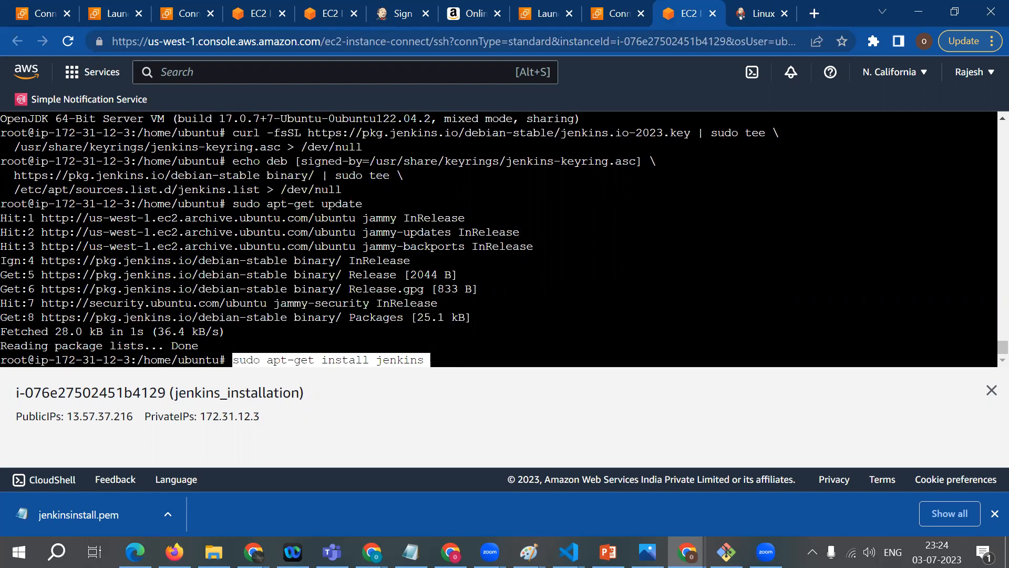
key(Return)
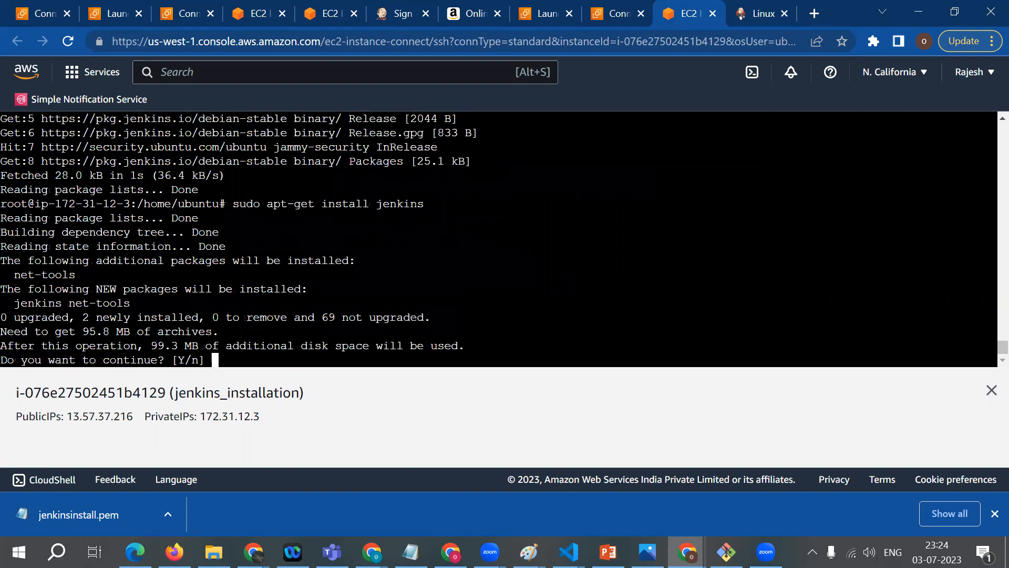
text(y)
key(Return)
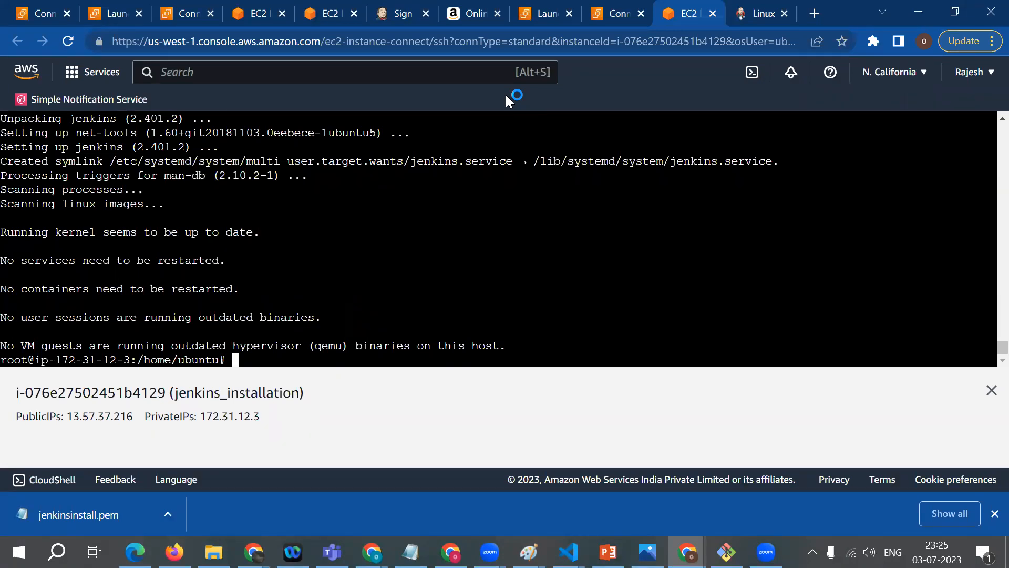
Step: Return to the EC2 dashboard, open the running instances and remove the instance state filter to list all instances
click(267, 16)
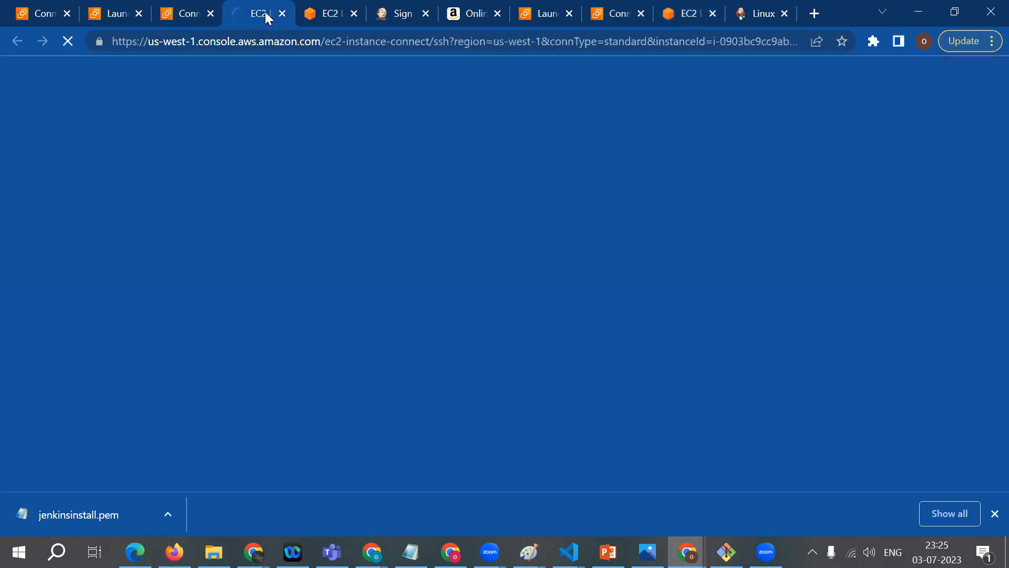
click(326, 7)
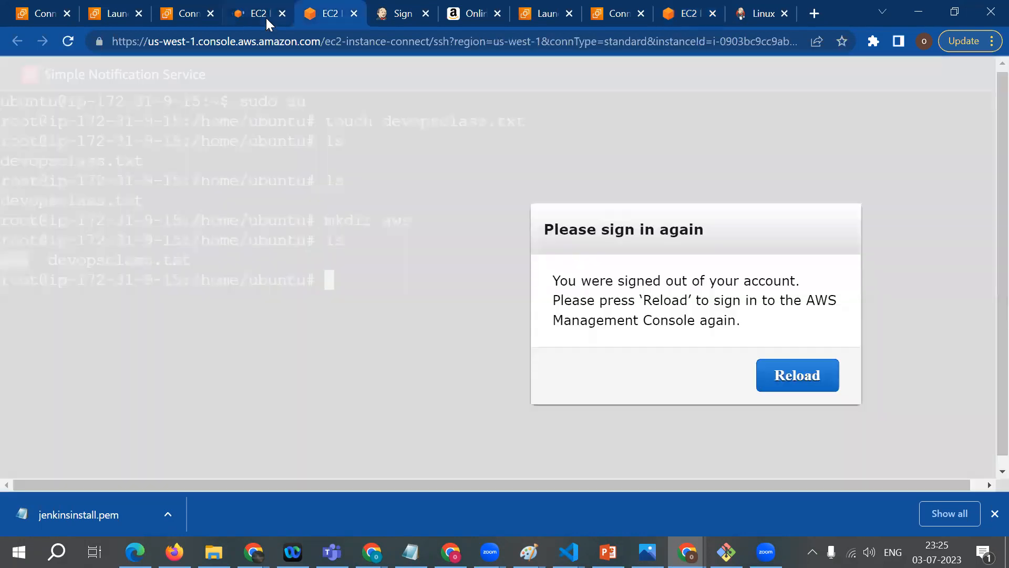
click(266, 17)
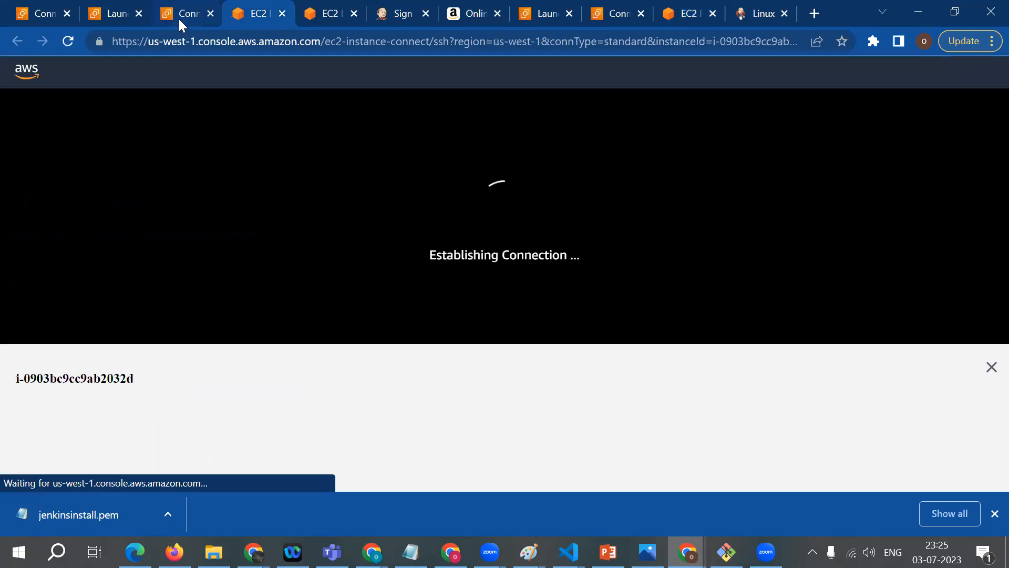
click(178, 19)
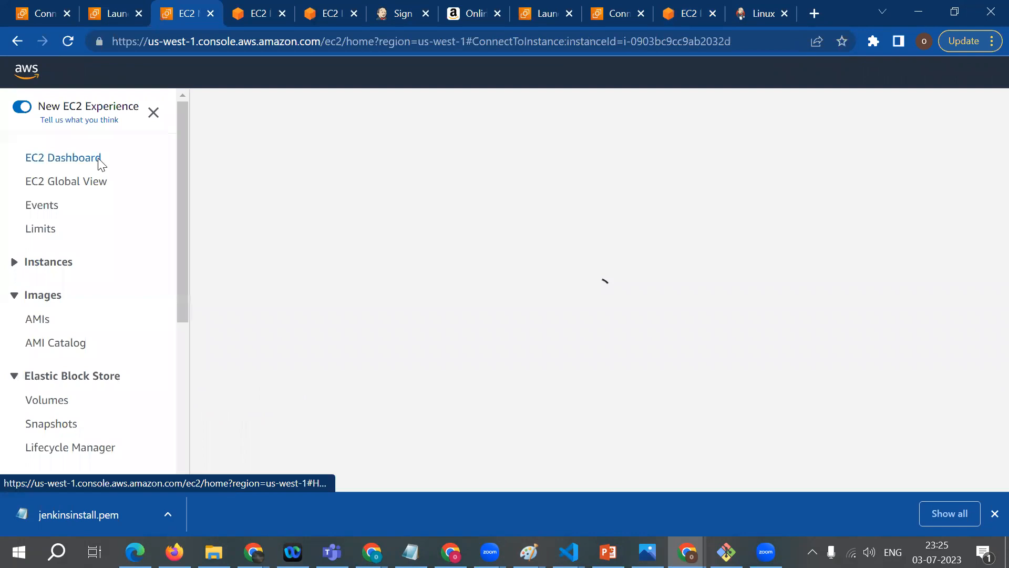
click(98, 158)
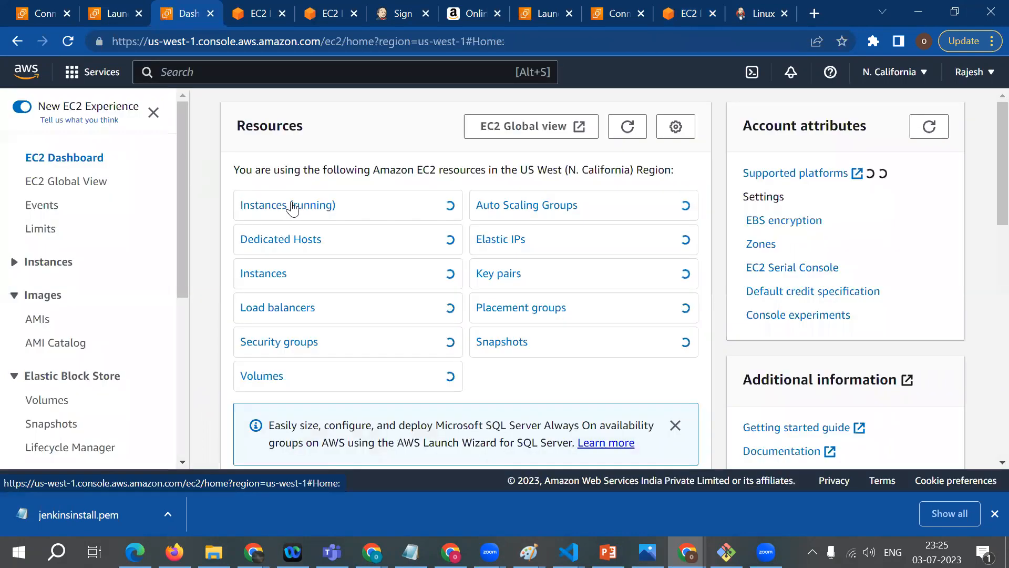
click(293, 208)
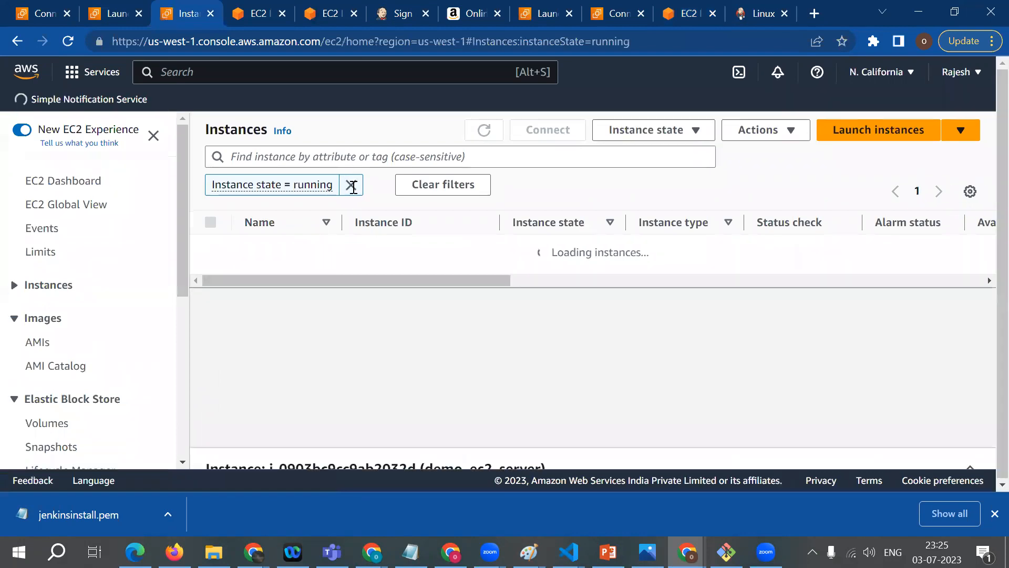
click(351, 186)
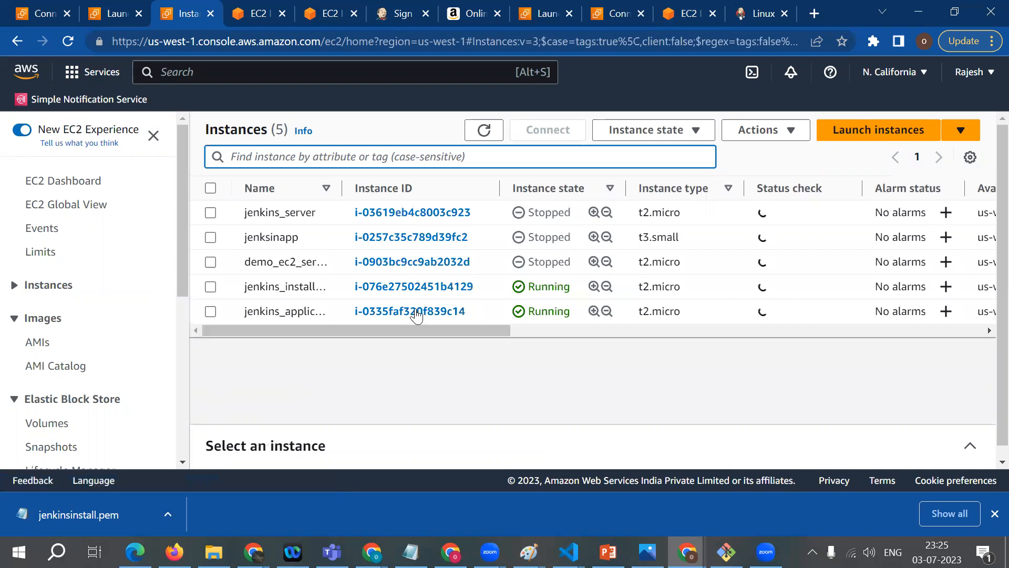
Step: Open the summary of the jenkins_installation instance and copy its public IPv4 address
click(416, 312)
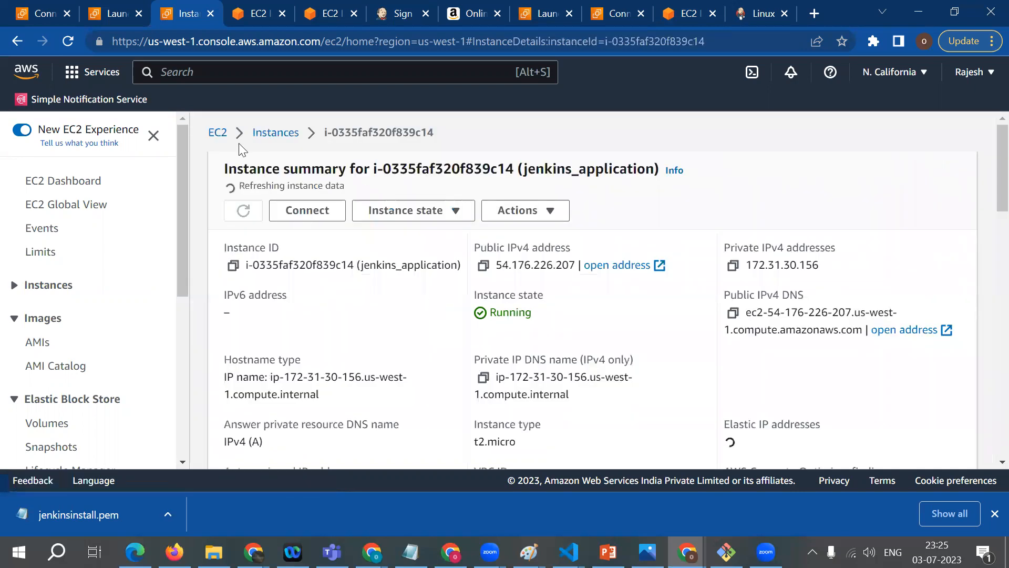
click(265, 142)
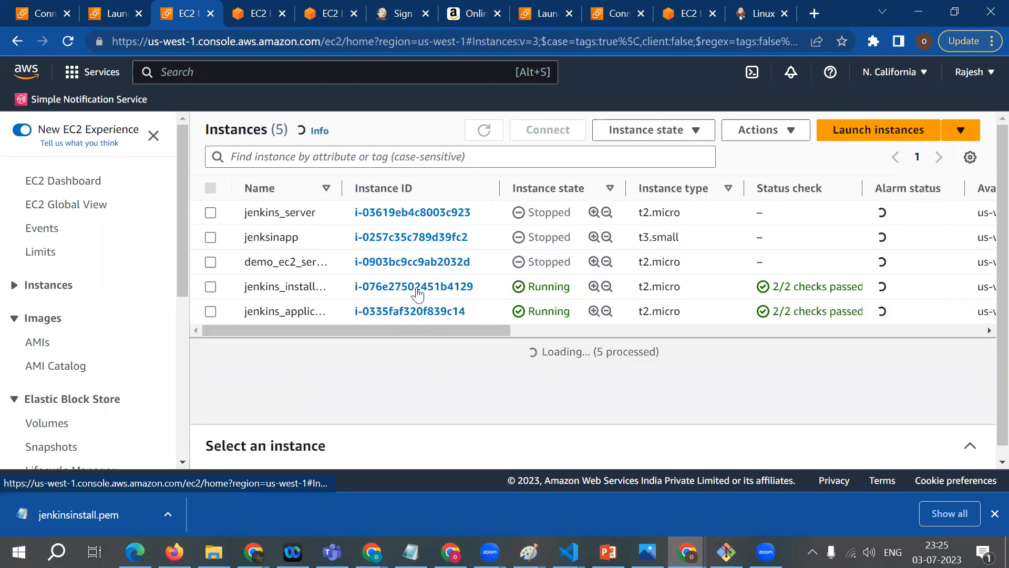
click(419, 289)
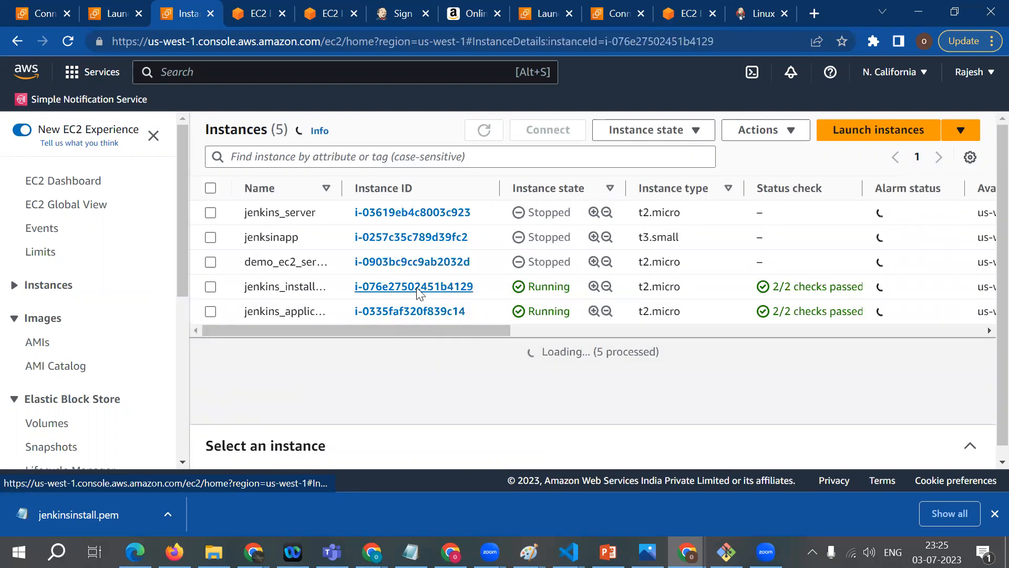
click(483, 264)
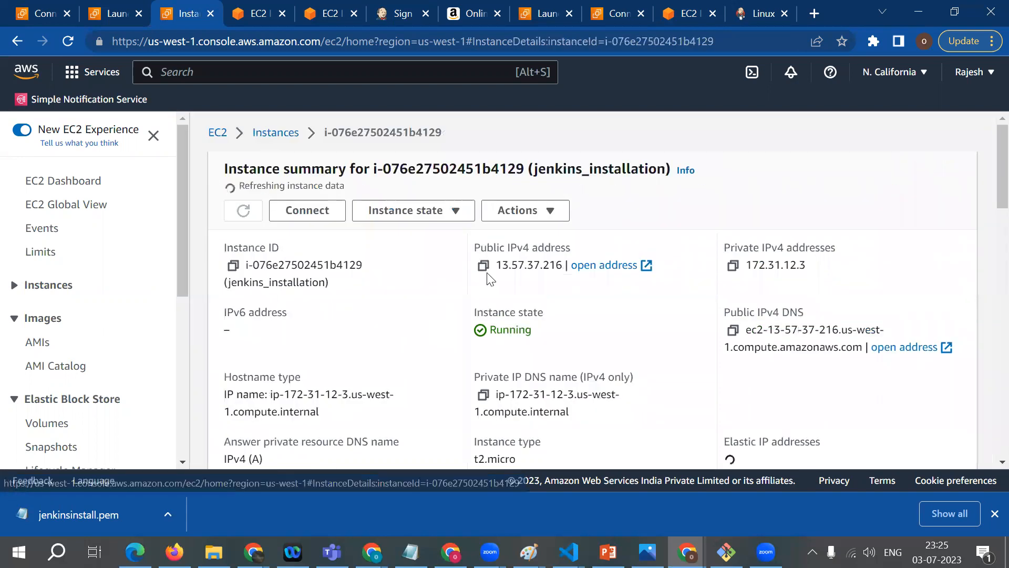
Step: Open the copied address with port 8080, 13.57.37.216:8080, in a new browser tab and reload the page
click(814, 16)
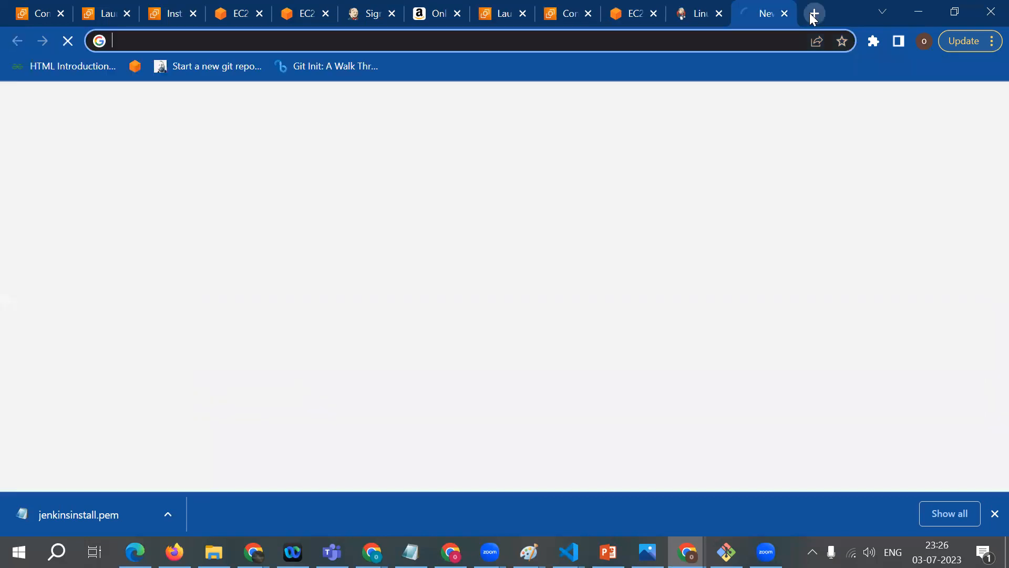
key(ctrl+v)
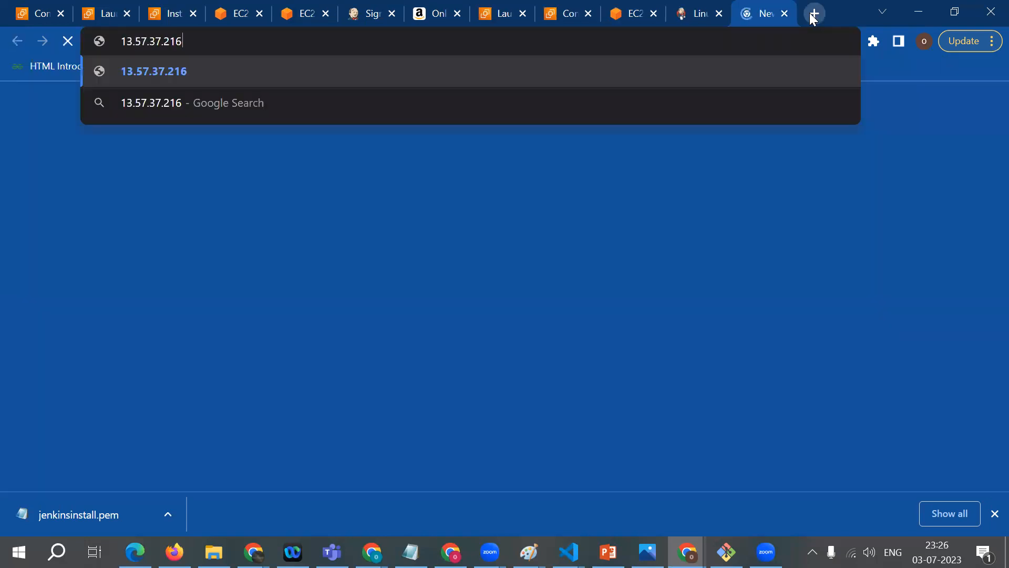
text(:)
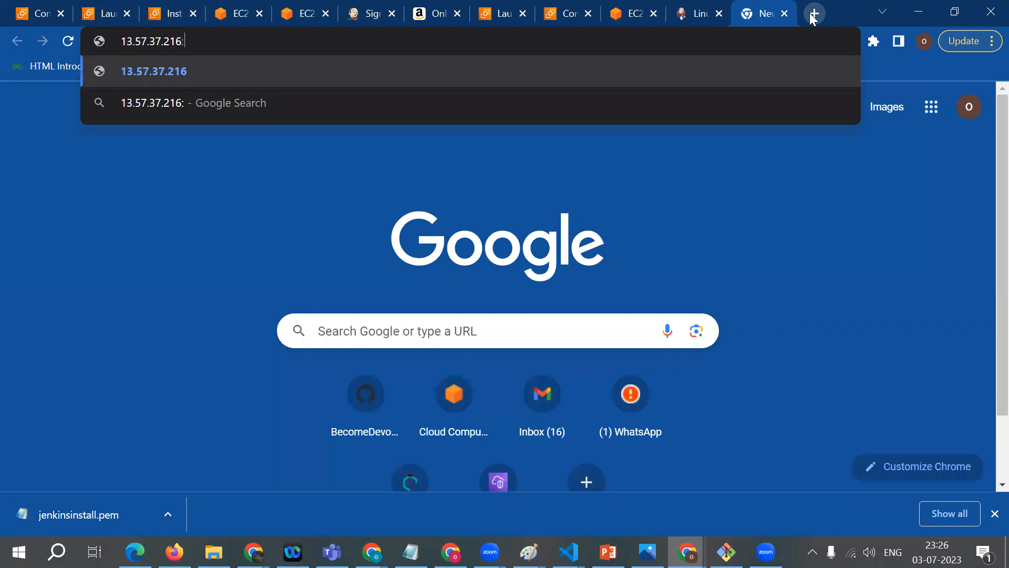
text(8080)
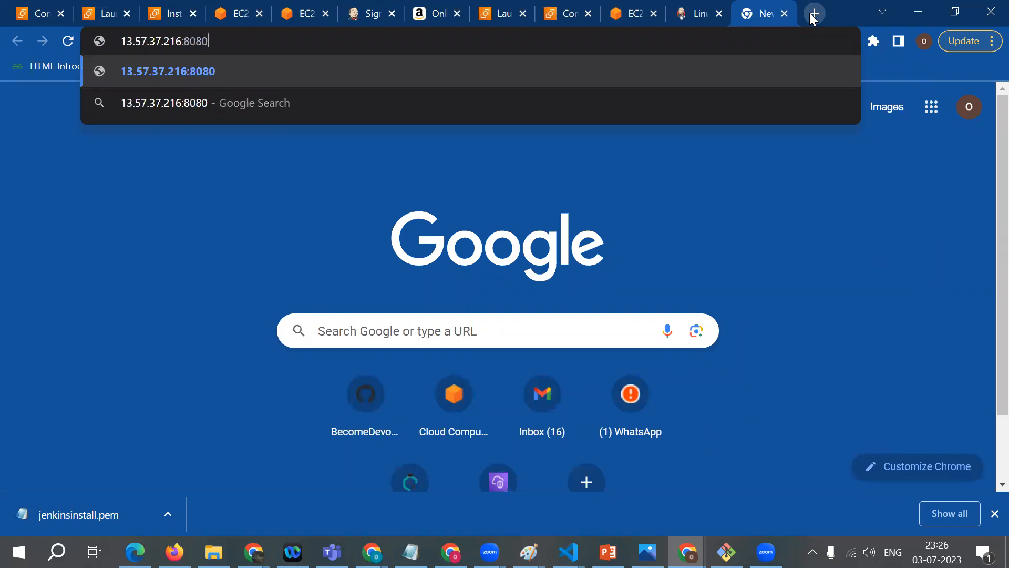
key(Return)
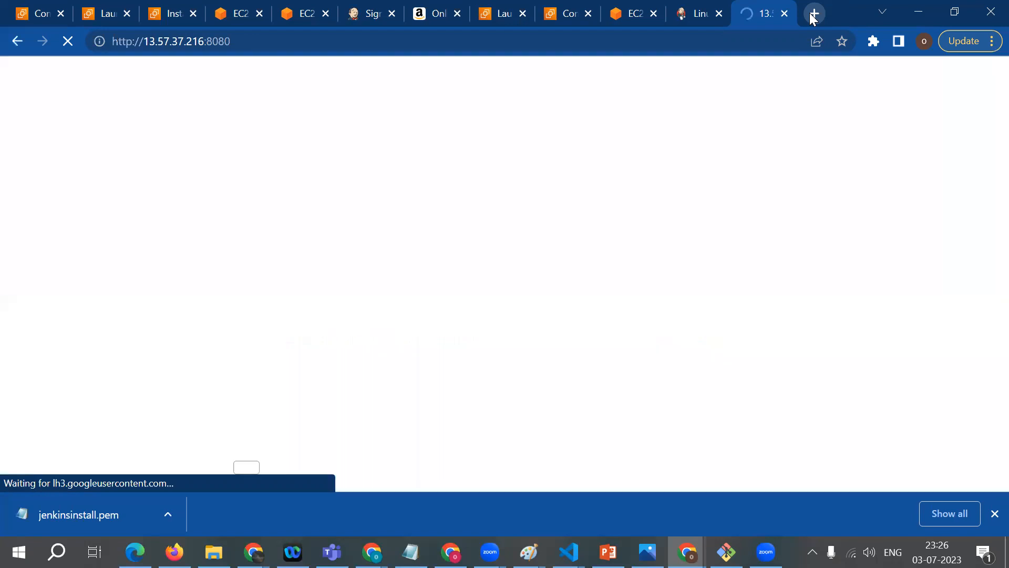
key(F5)
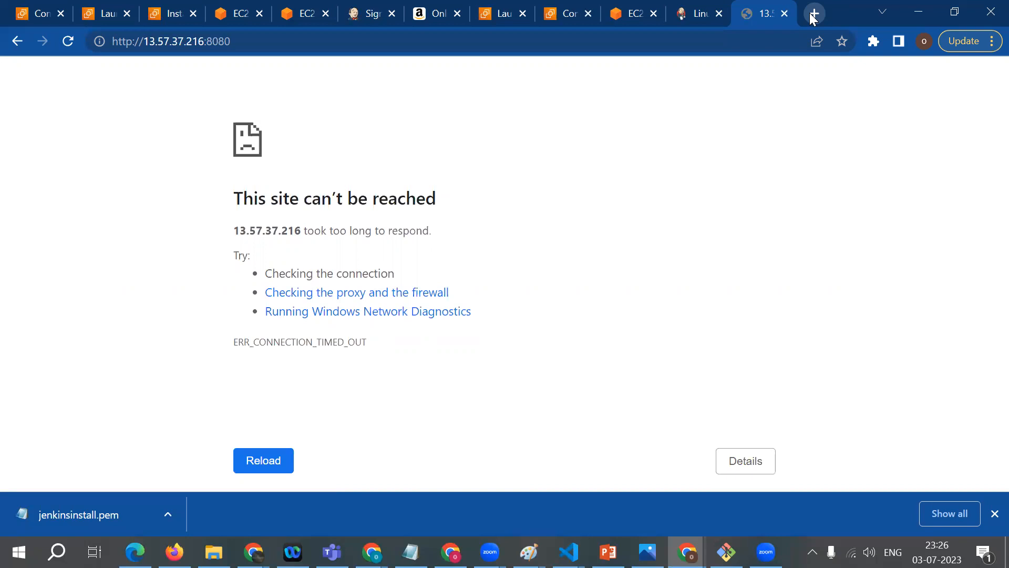
key(F5)
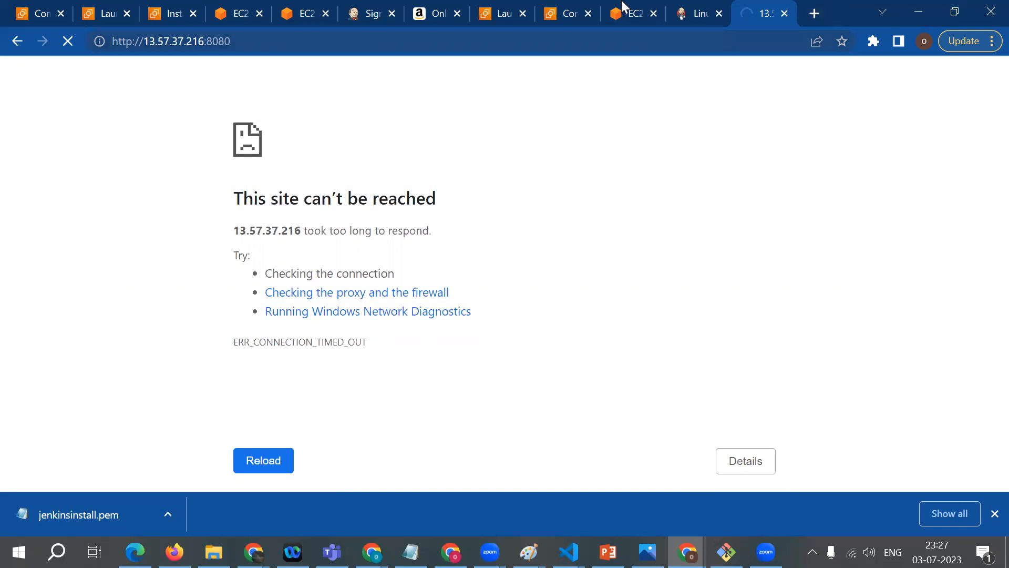
key(shift+Left)
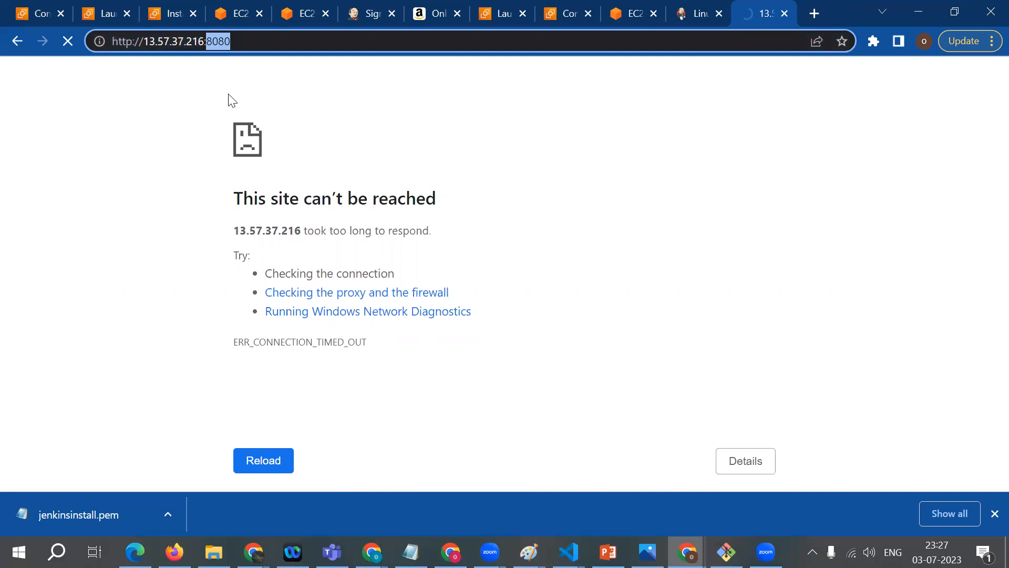
click(229, 95)
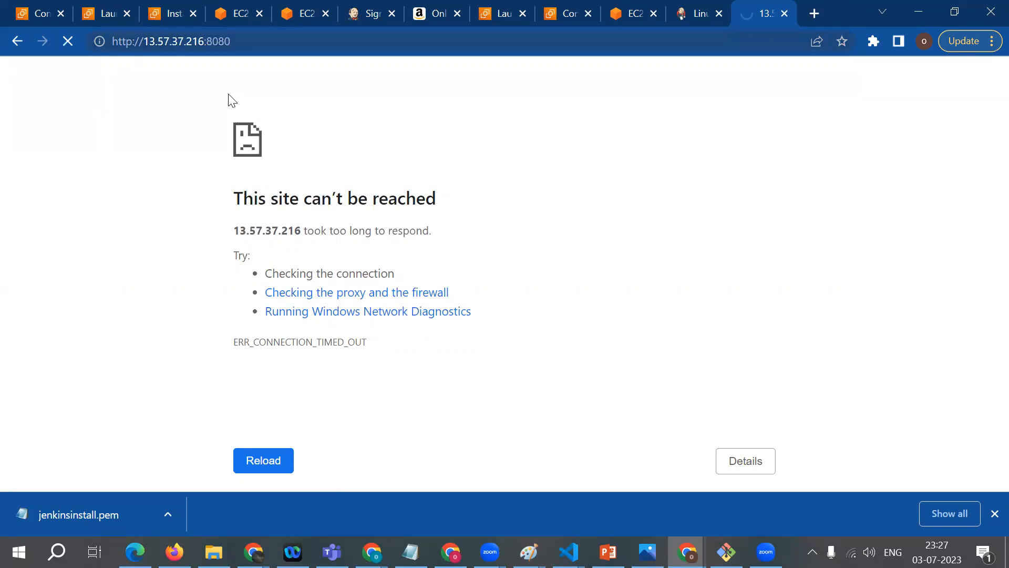
drag(231, 41, 212, 42)
click(231, 42)
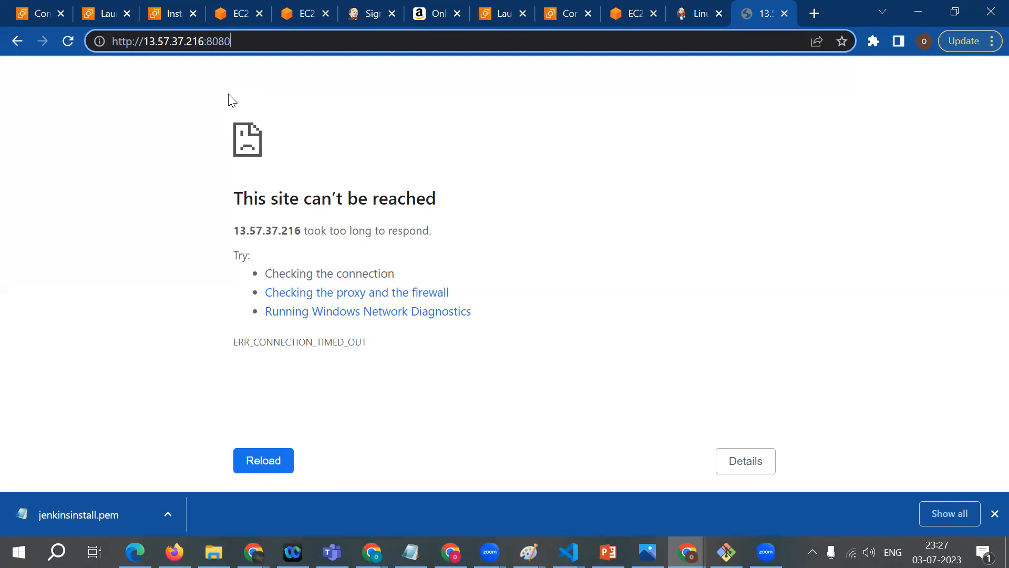
Step: Go back to the jenkins_installation instance summary and open its security group launch-wizard-13 from the security details
click(239, 14)
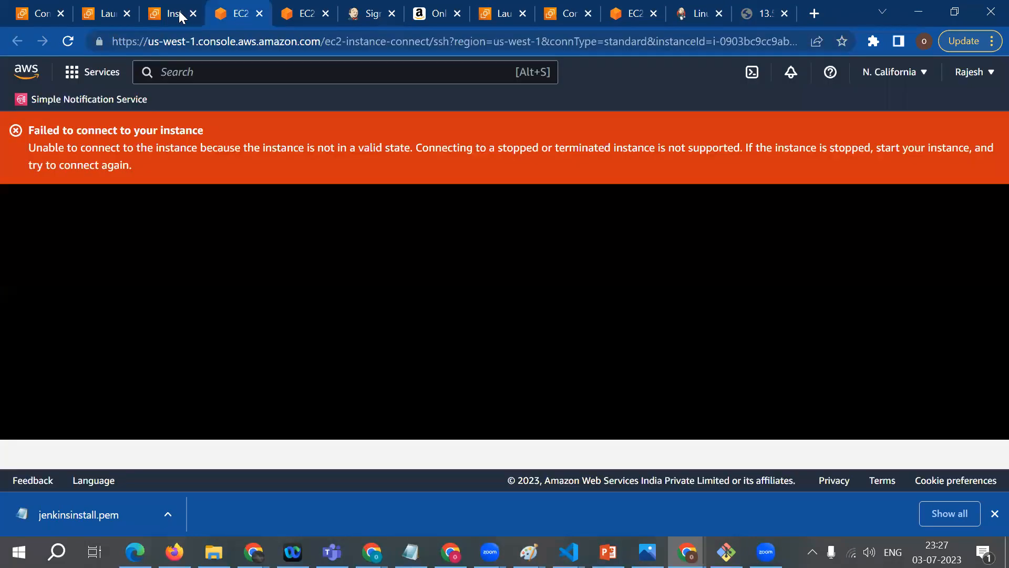
key(ctrl+shift+Tab)
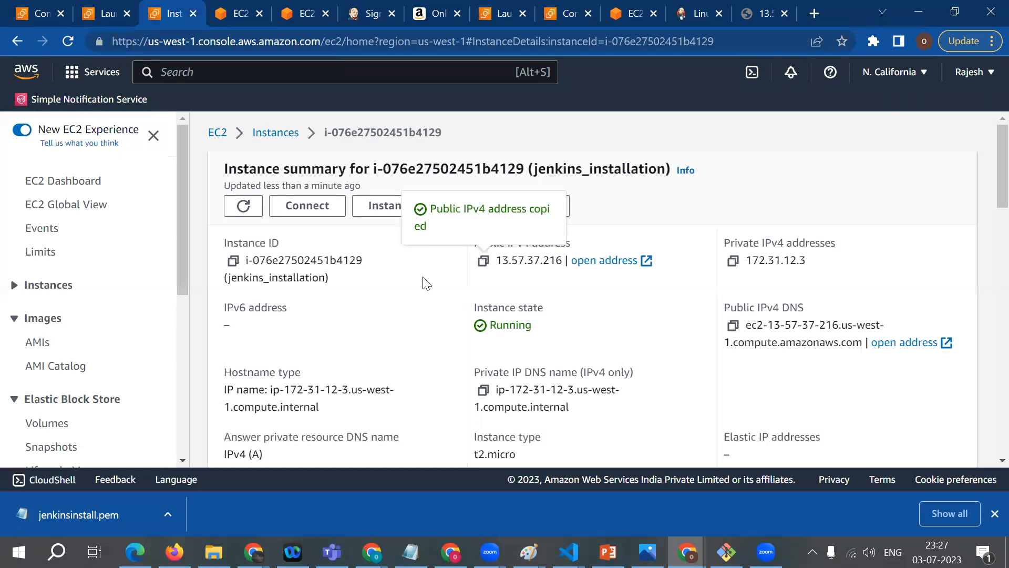
scroll(422, 281, down, 4)
scroll(321, 283, down, 3)
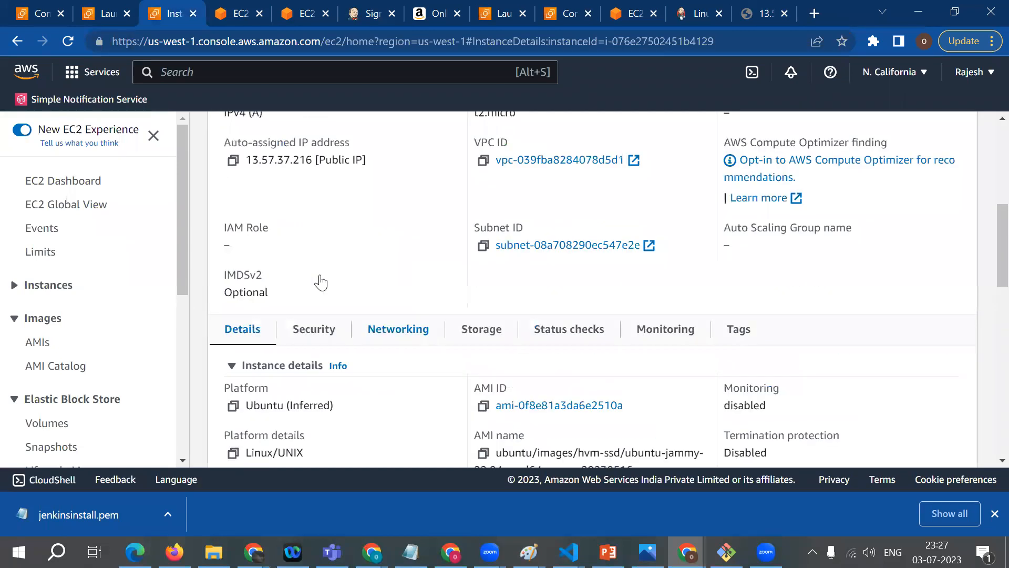
scroll(320, 282, down, 1)
click(314, 269)
scroll(624, 320, down, 3)
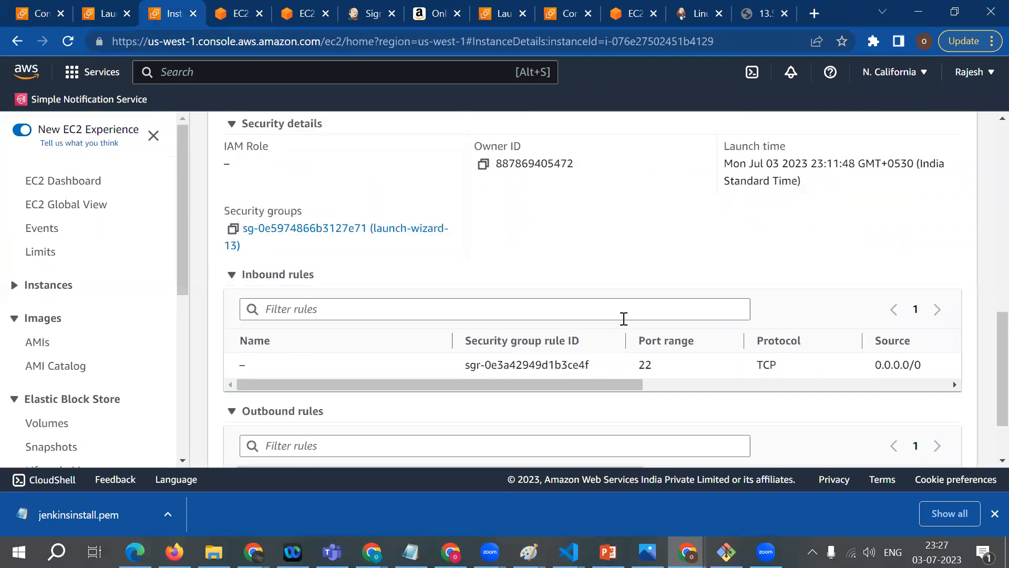
click(374, 233)
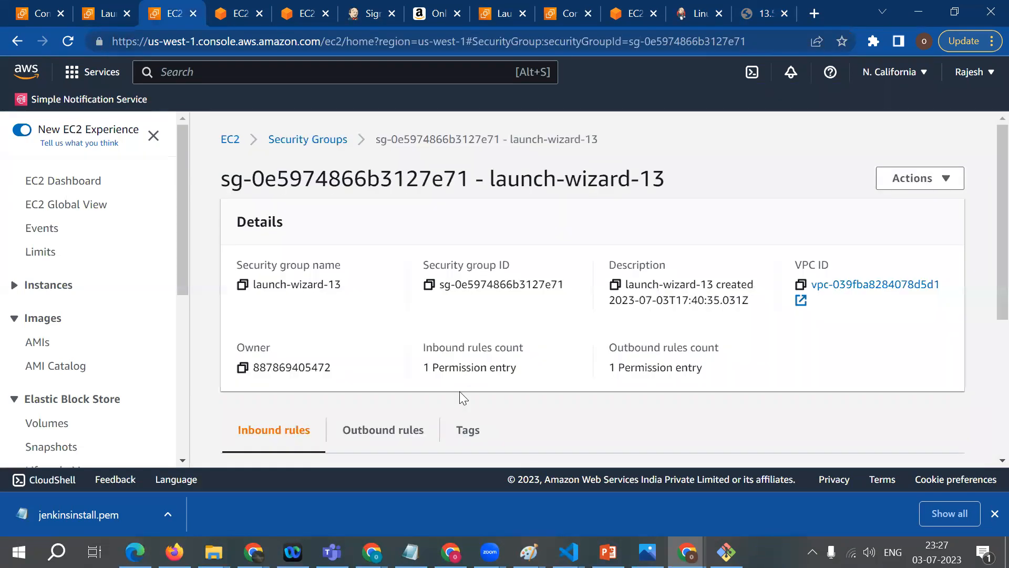
Step: Add a Custom TCP inbound rule for port 8080 with source Anywhere-IPv4 to the launch-wizard-13 security group and save the rules
scroll(459, 394, down, 3)
scroll(395, 354, down, 2)
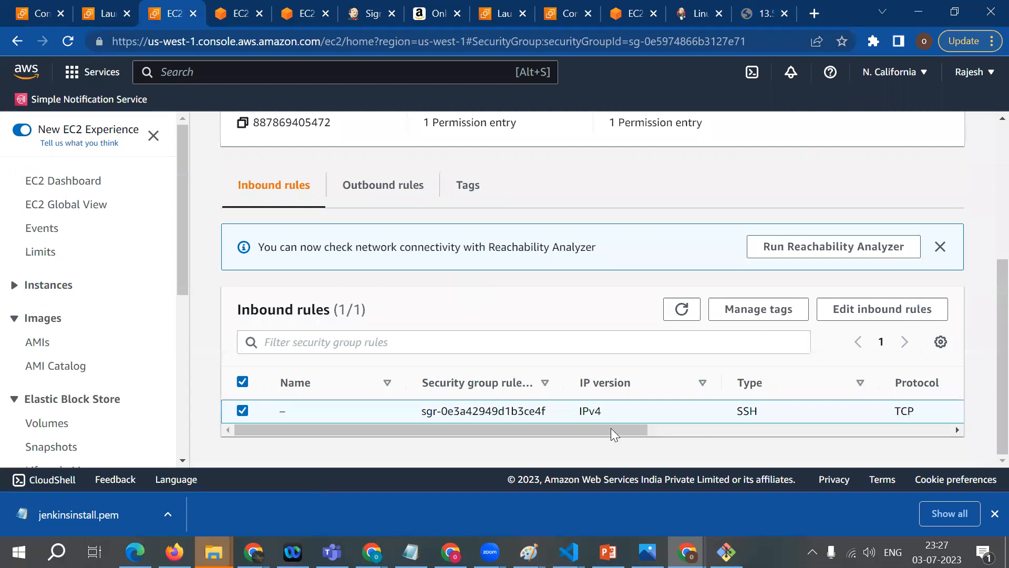
click(860, 433)
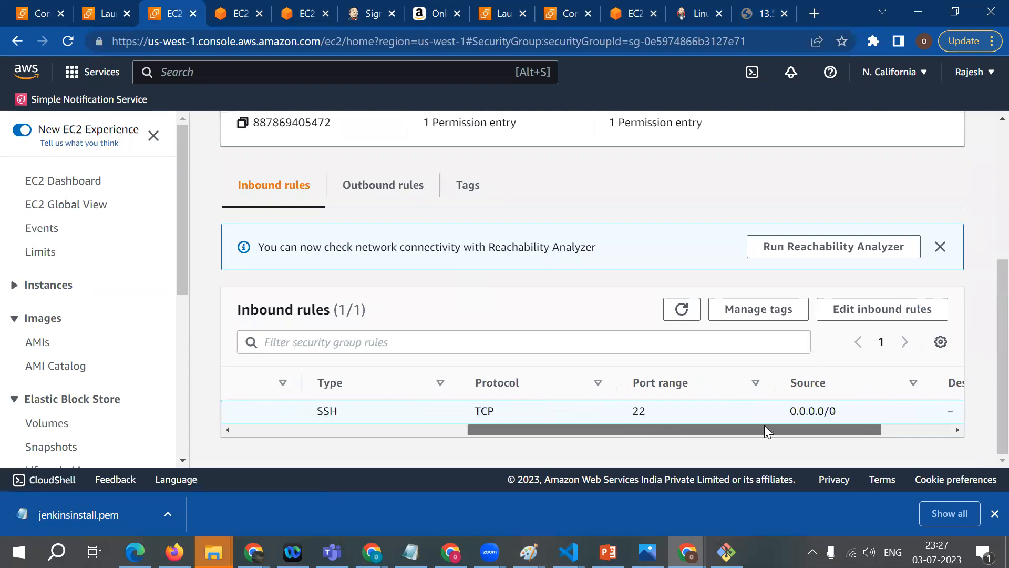
click(900, 310)
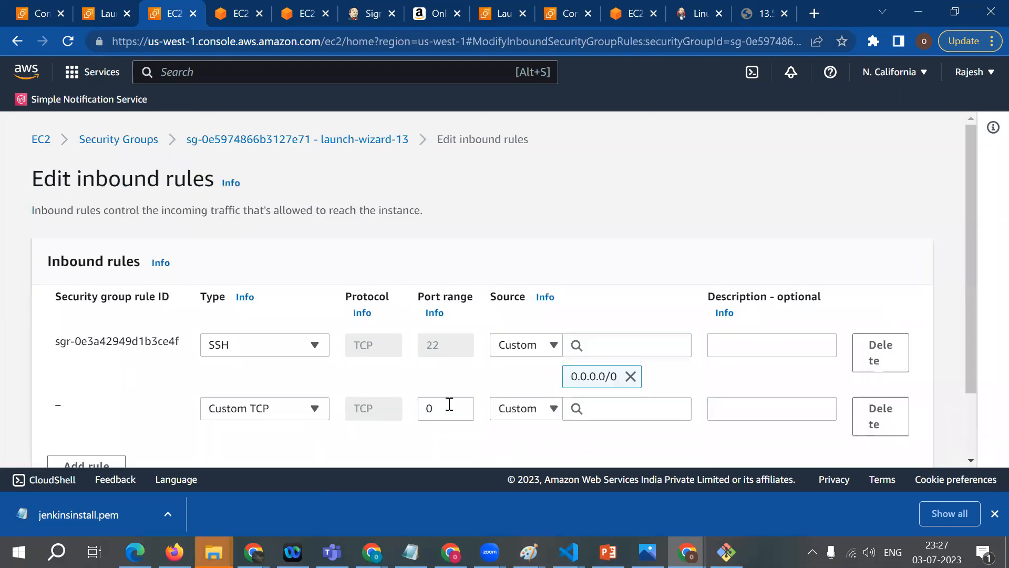
click(450, 404)
key(BackSpace)
text(8080)
click(532, 406)
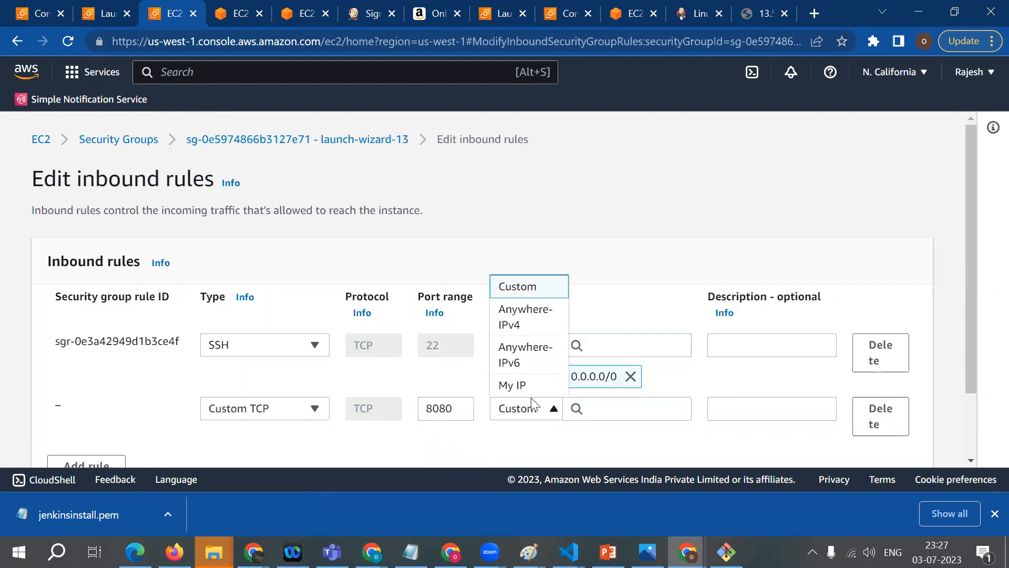
click(523, 327)
scroll(589, 436, down, 2)
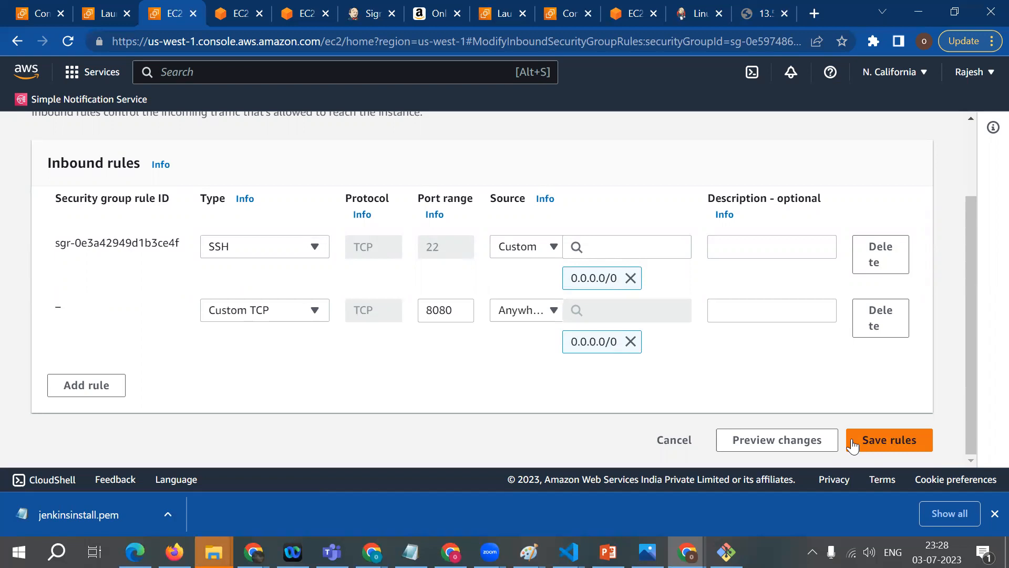
click(888, 439)
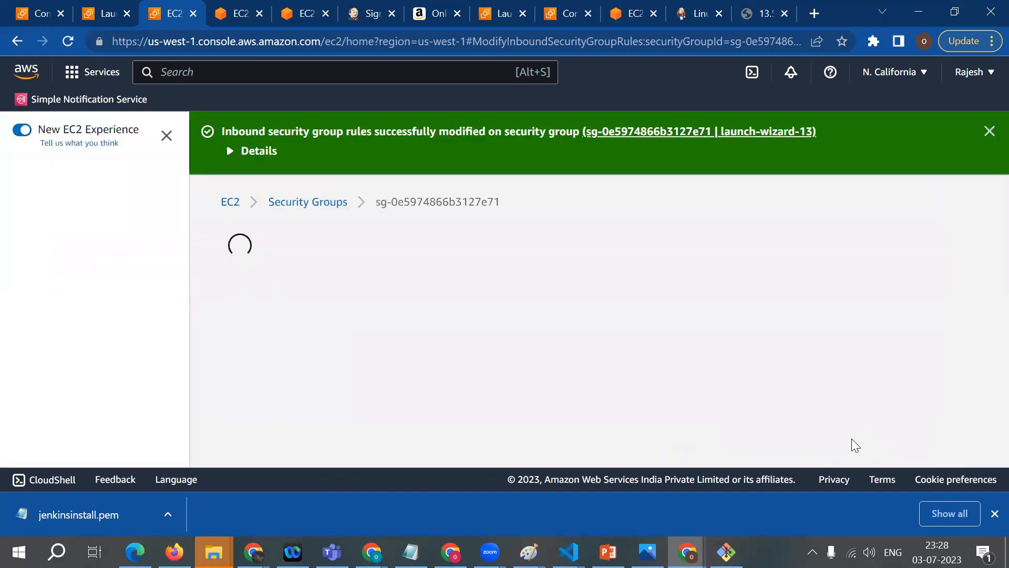
Step: Return to the browser tab for 13.57.37.216:8080 and reload the Jenkins page
click(752, 16)
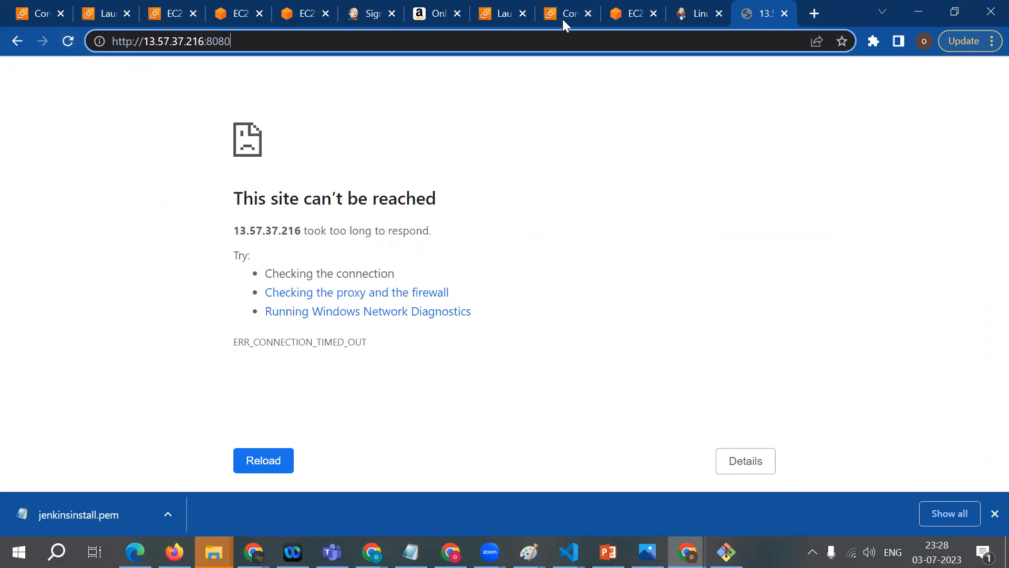
click(112, 63)
click(67, 49)
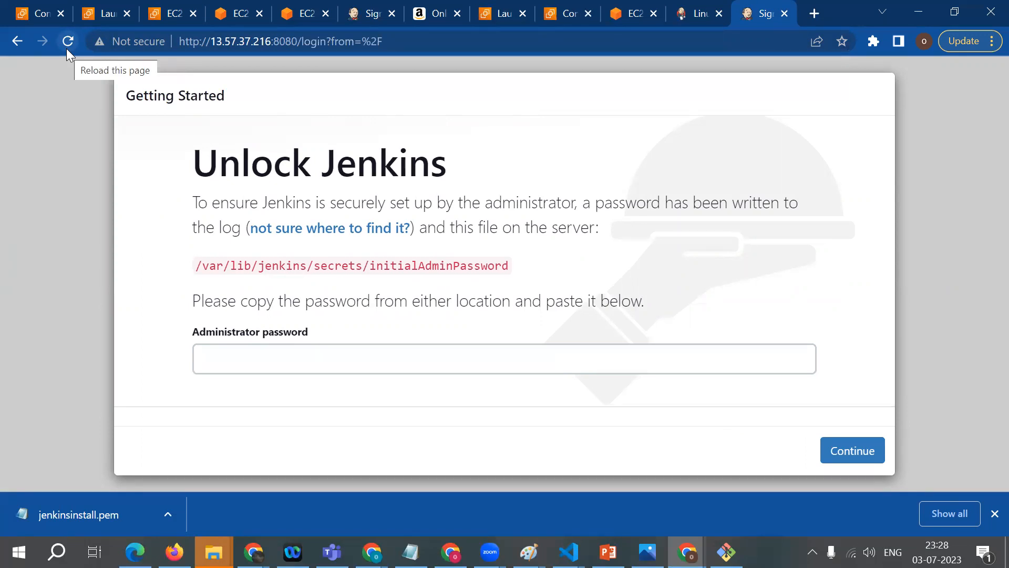
drag(234, 201, 628, 206)
click(587, 196)
click(636, 203)
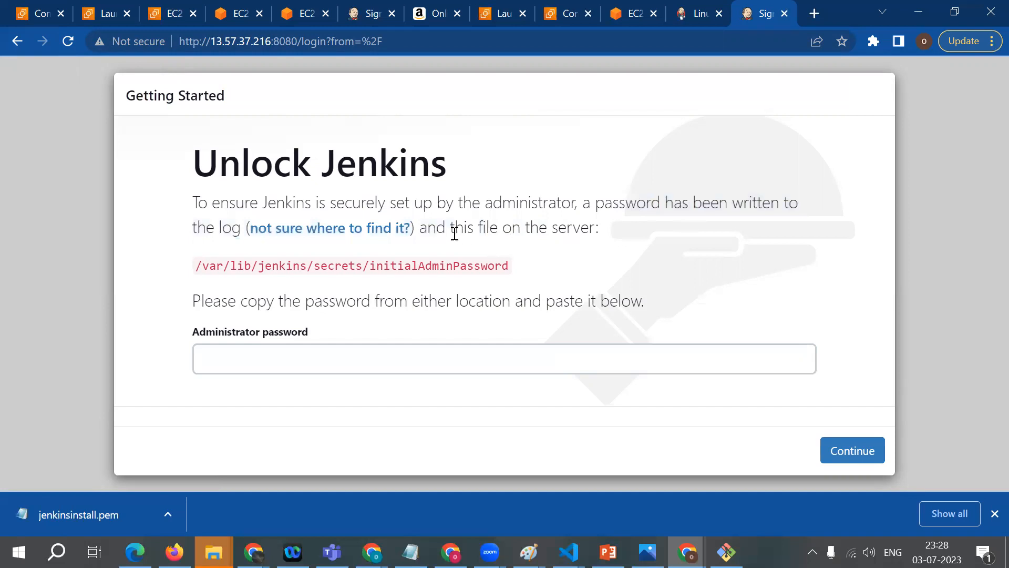
Step: Examine the instructions and the initialAdminPassword file path on the Unlock Jenkins page
drag(447, 232, 588, 233)
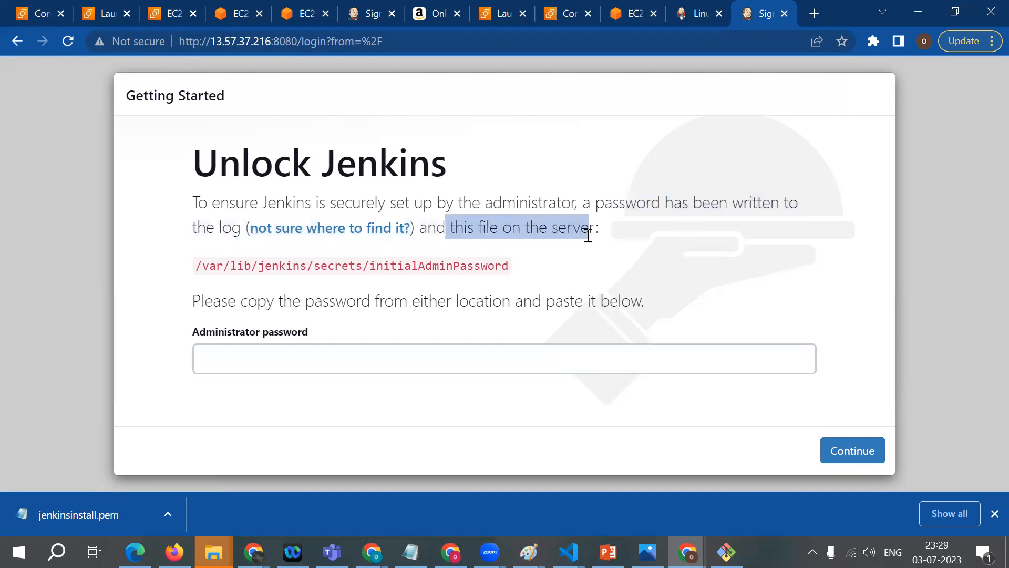
click(523, 269)
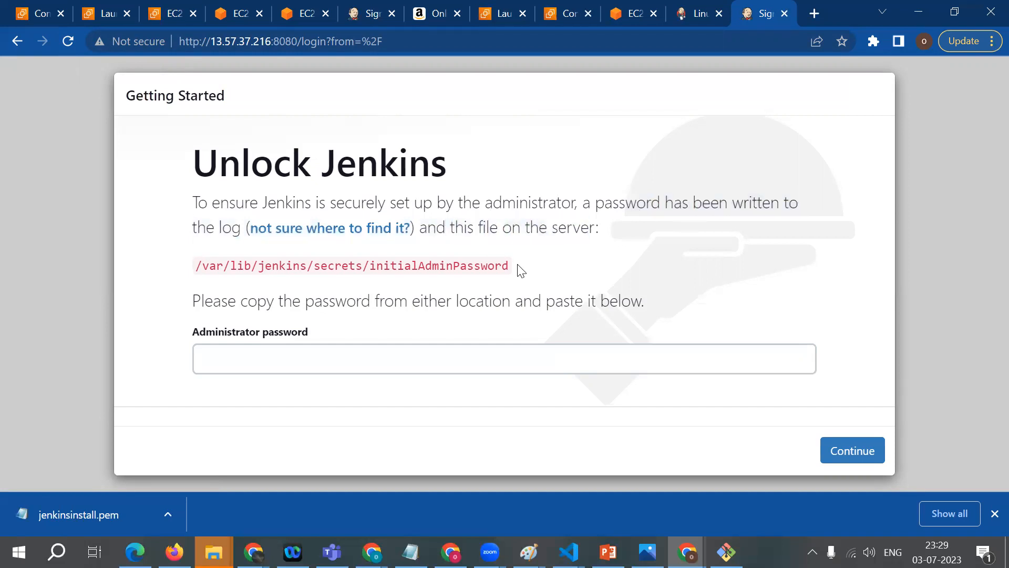
drag(510, 265, 380, 269)
drag(196, 264, 514, 273)
drag(514, 273, 373, 264)
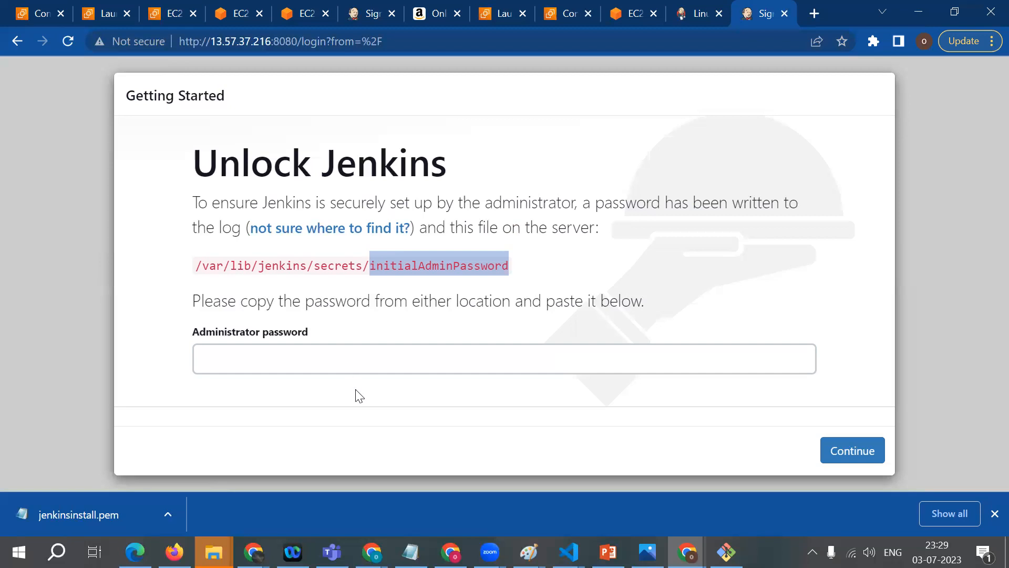
Step: Switch to the Git Bash terminal, list the files in the gittest folder and display aws.txt with cat
click(726, 551)
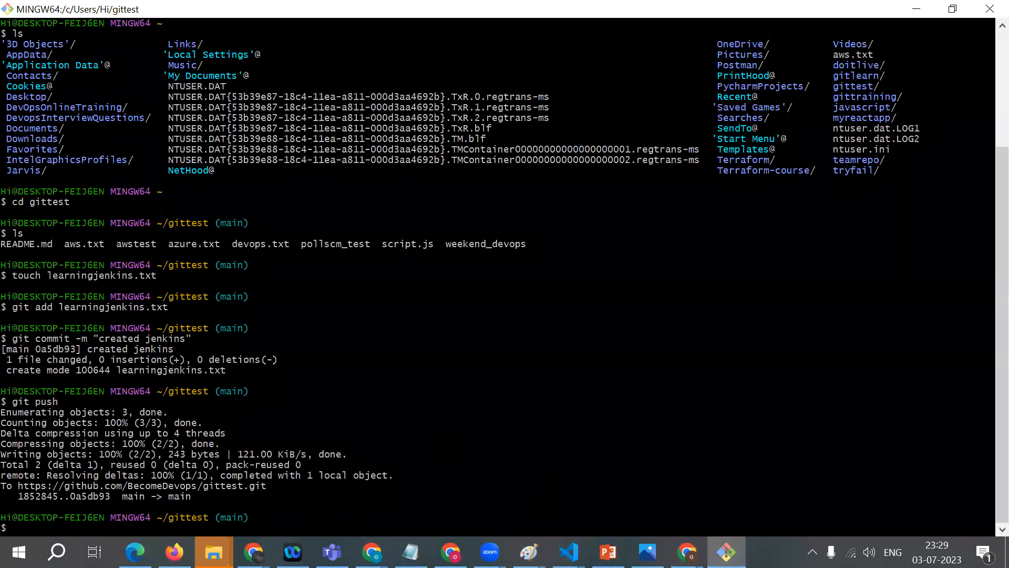
text(ls)
key(Return)
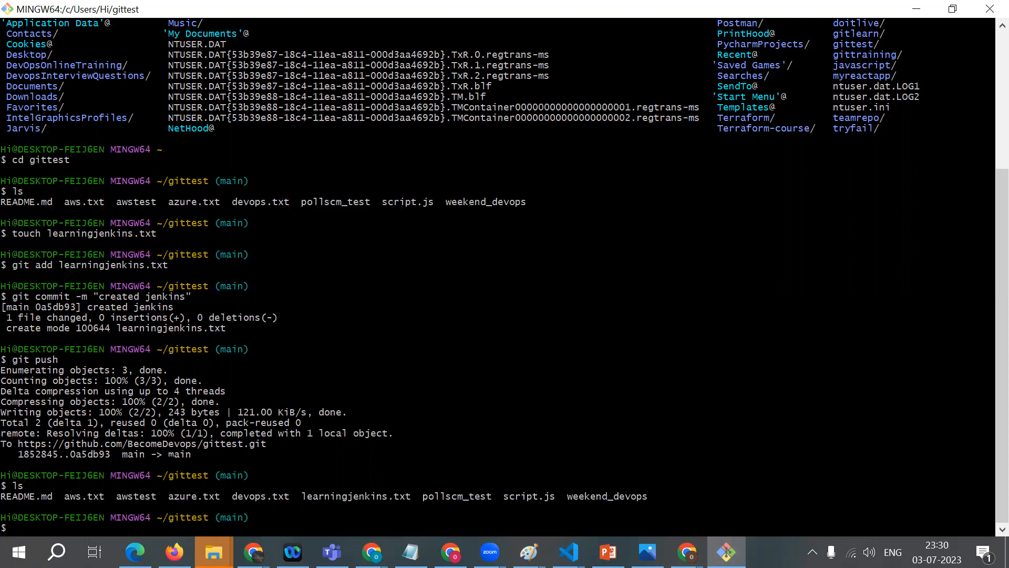
text(cat aws.txt)
key(Return)
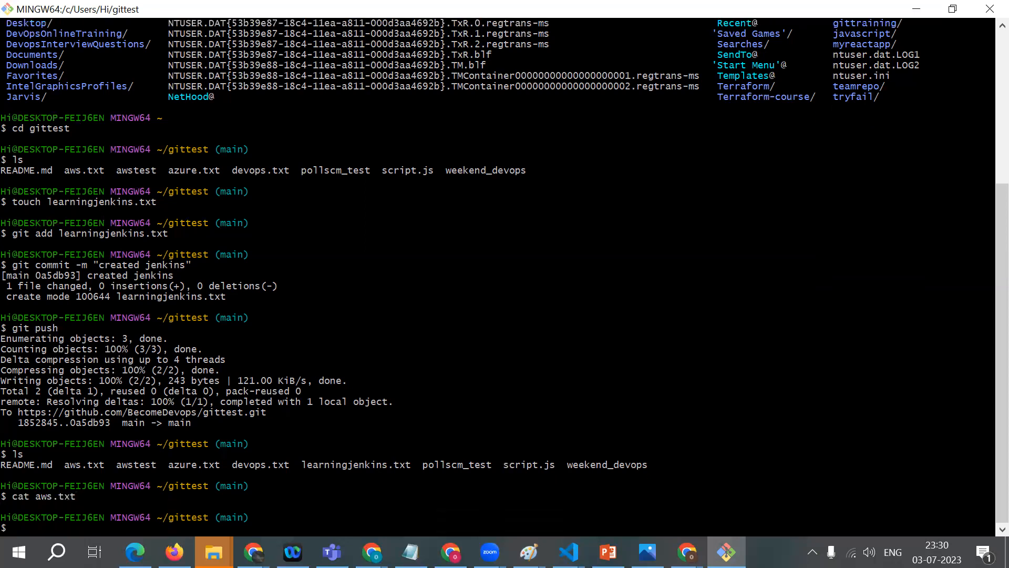
Step: Display the contents of README.md with cat and examine the output
drag(7, 496, 69, 509)
text(cat R)
key(Tab)
key(Return)
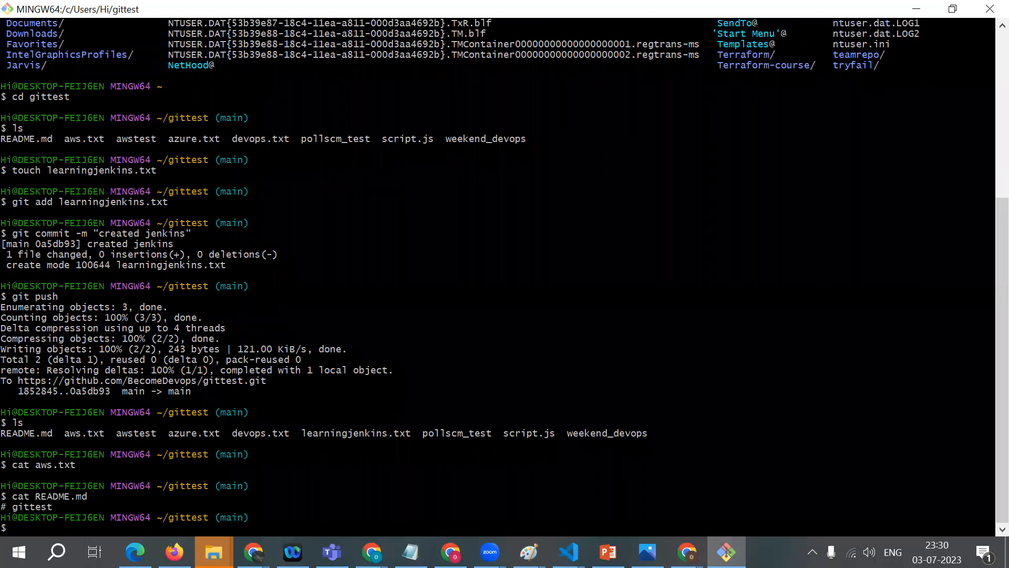
drag(2, 508, 63, 509)
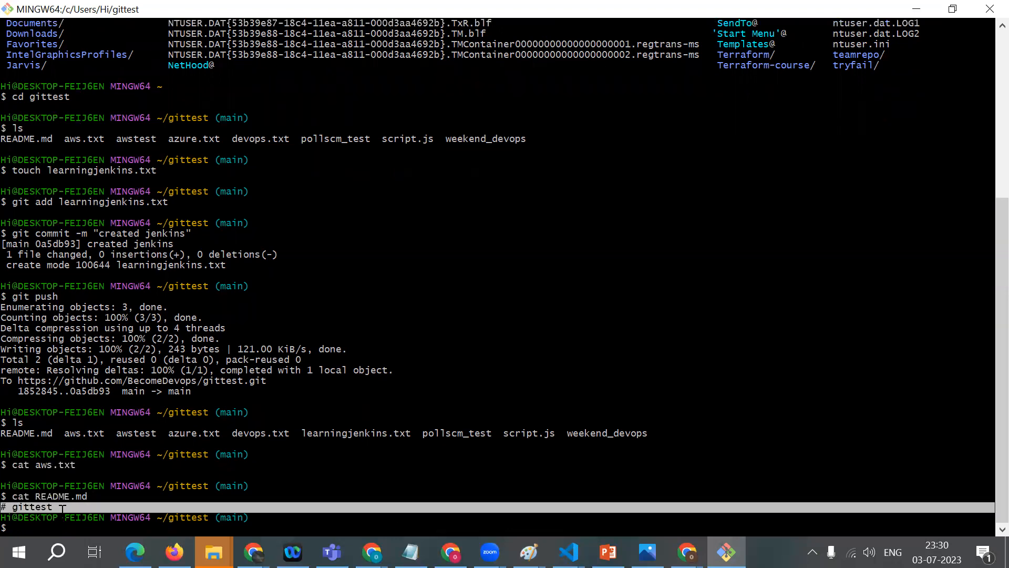
click(63, 512)
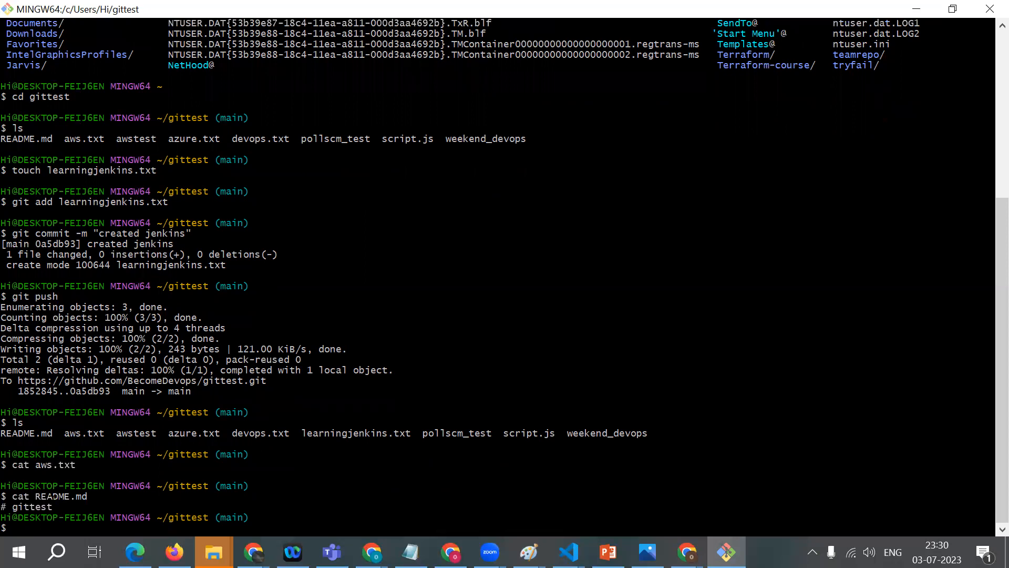
drag(30, 496, 104, 498)
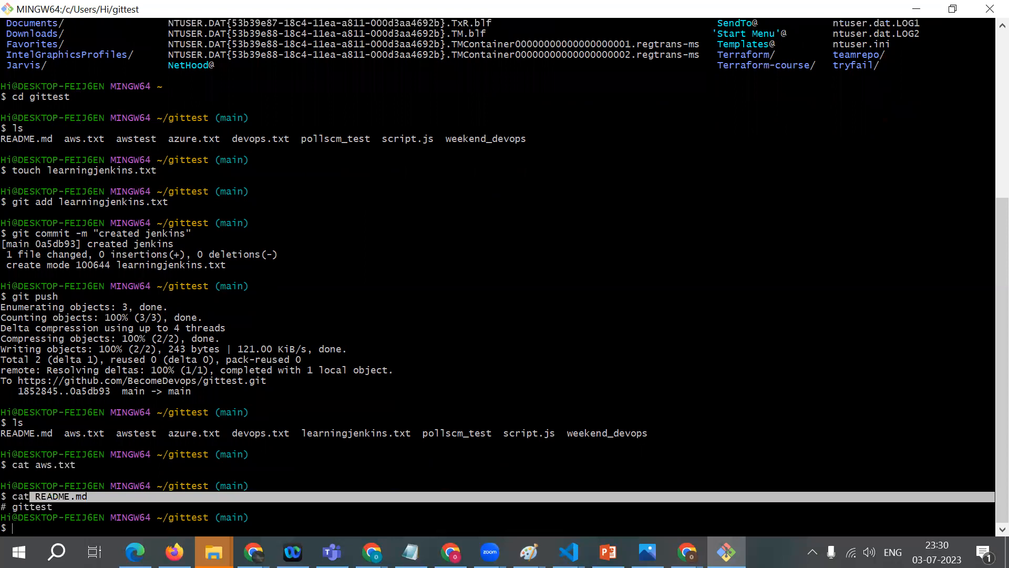
Step: Return to the Unlock Jenkins page in Chrome and review the path /var/lib/jenkins/secrets/initialAdminPassword
click(687, 552)
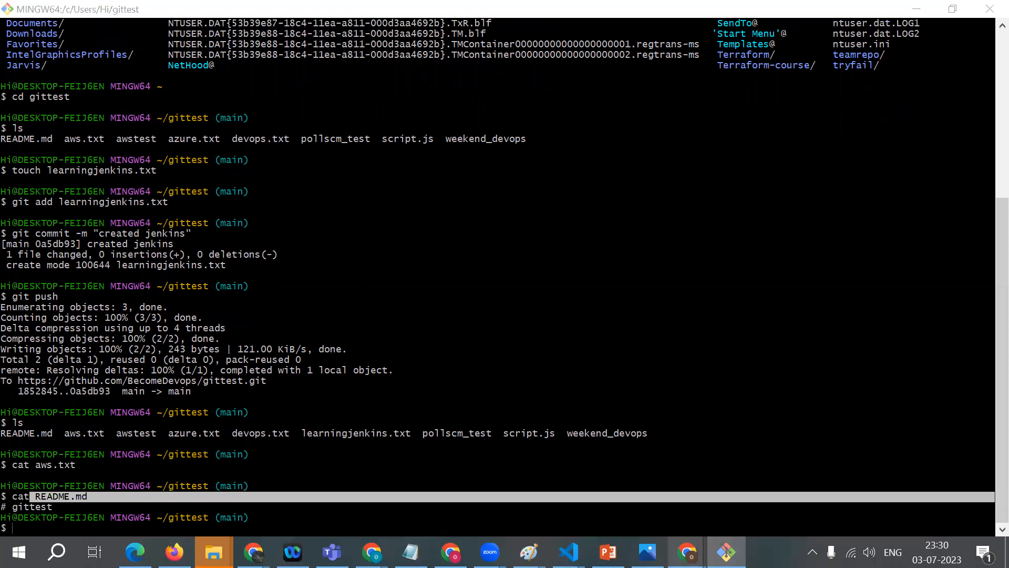
click(618, 479)
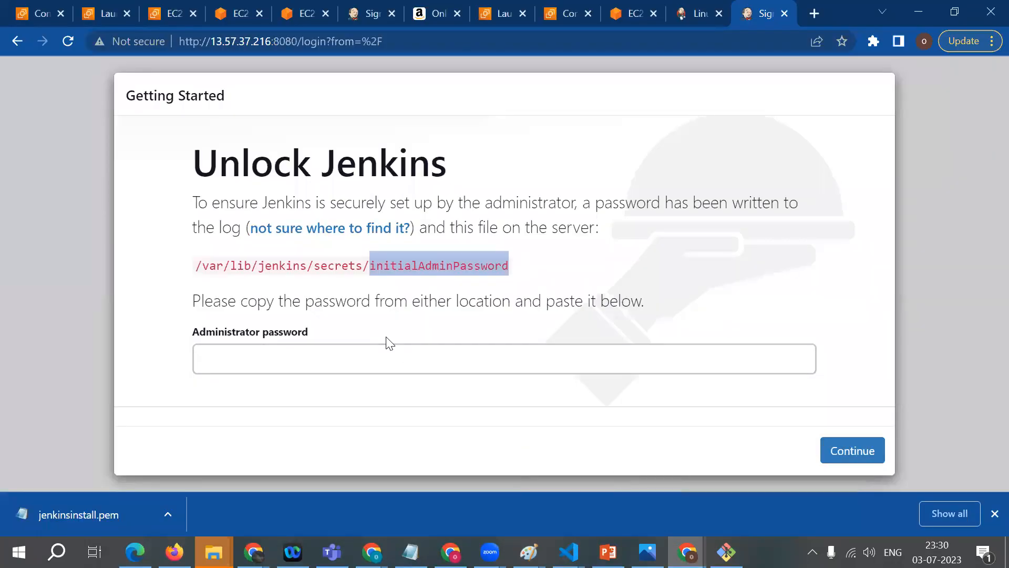
click(366, 280)
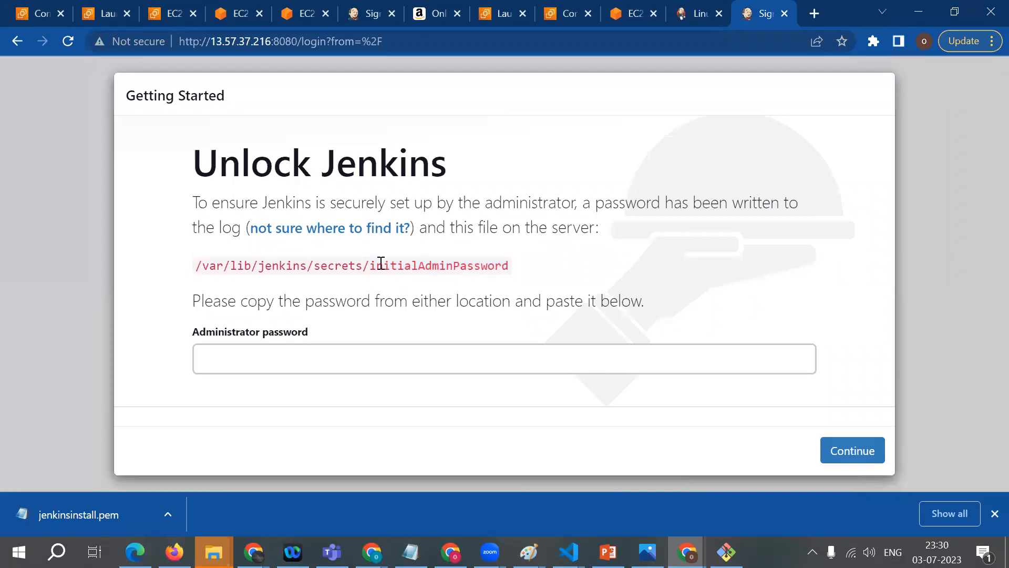
drag(367, 265, 484, 268)
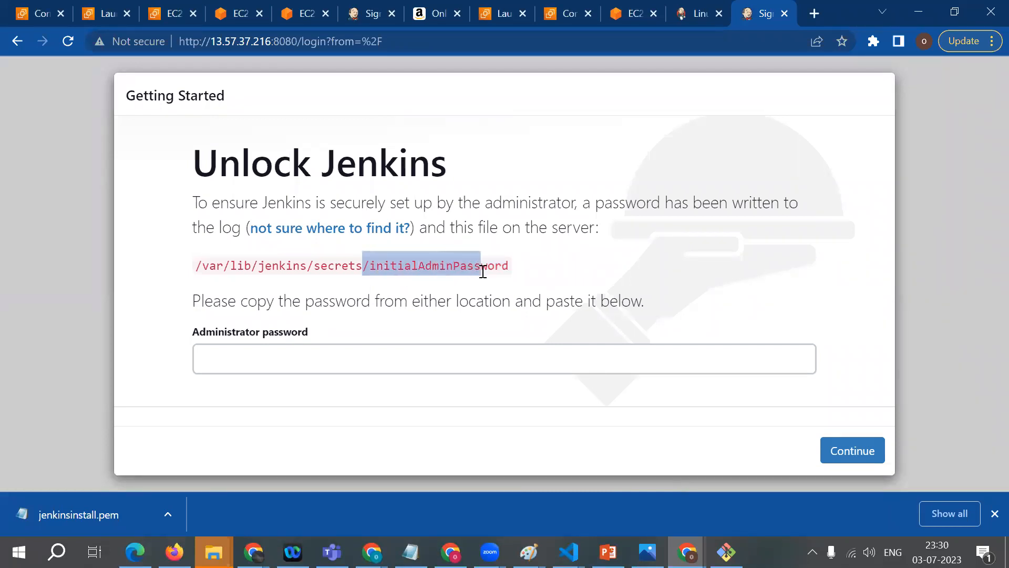
click(484, 268)
drag(197, 258, 558, 272)
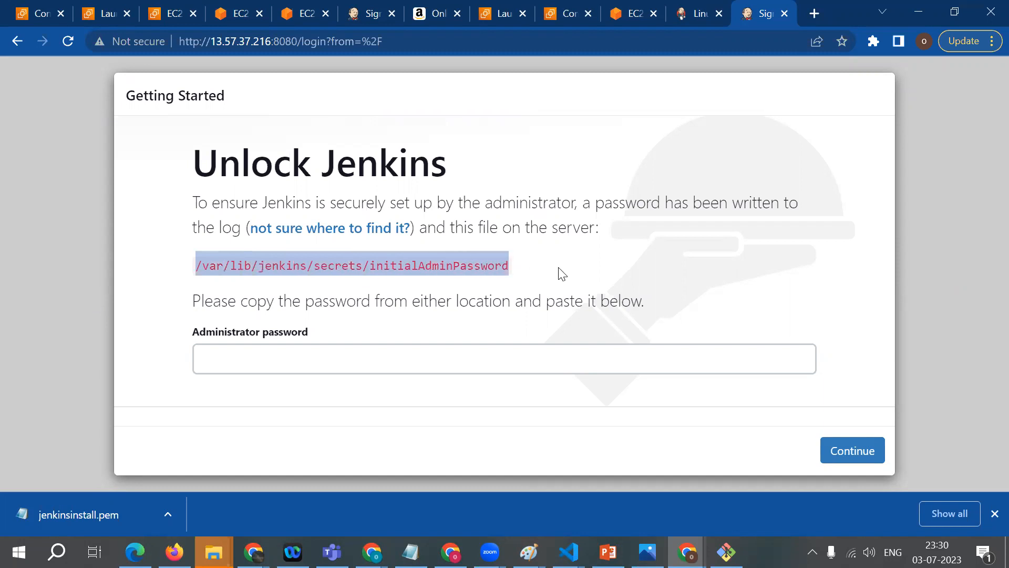
click(525, 273)
click(296, 344)
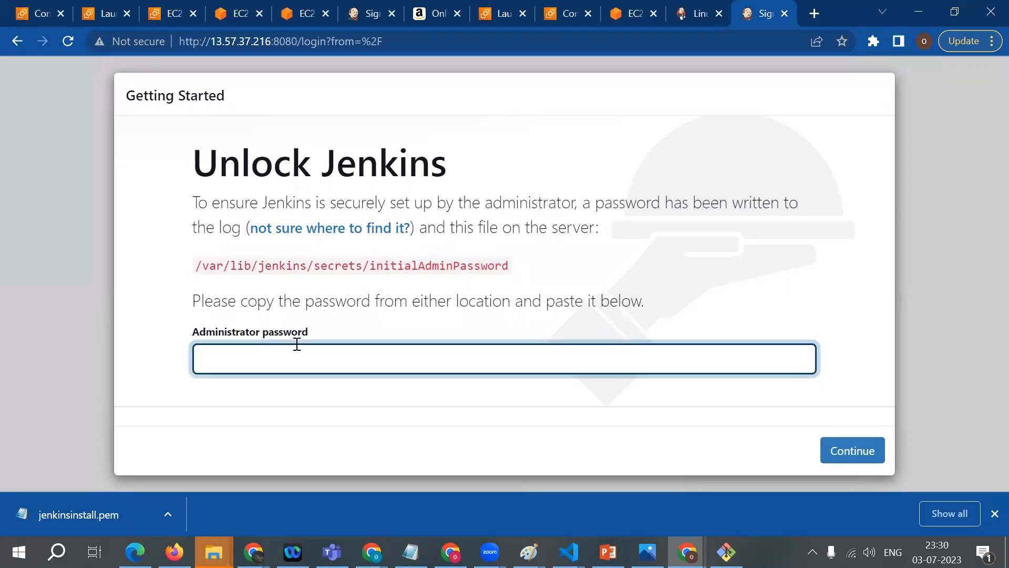
drag(196, 264, 507, 265)
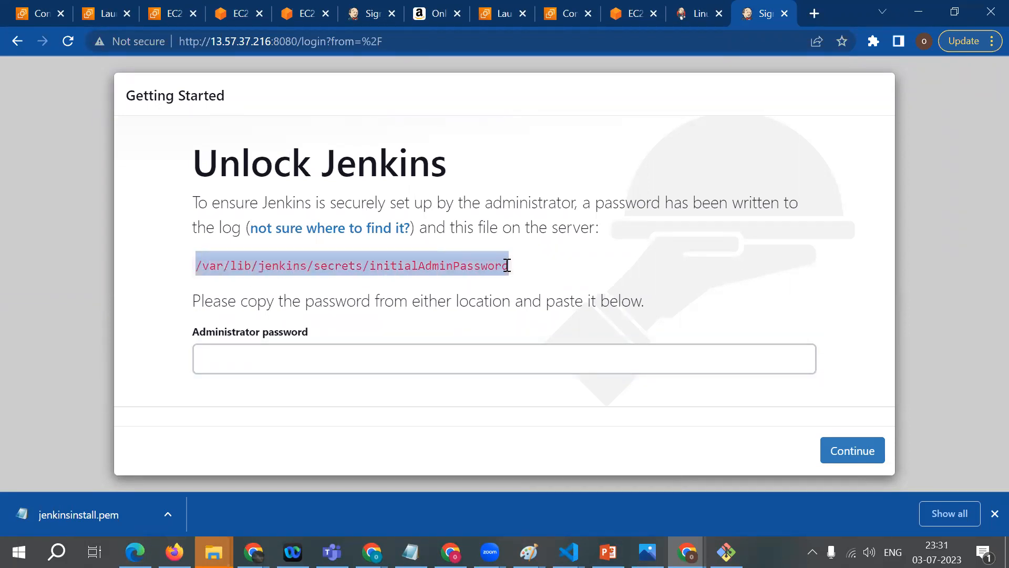
click(513, 272)
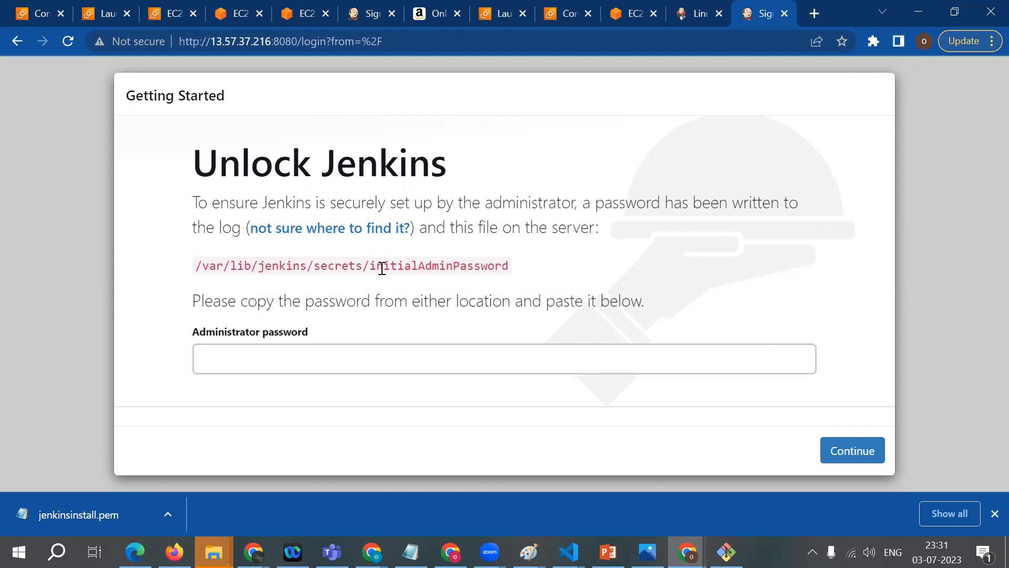
Step: Copy the initialAdminPassword file path and paste it after cat in the jenkins_installation instance's terminal tab
drag(523, 277, 181, 266)
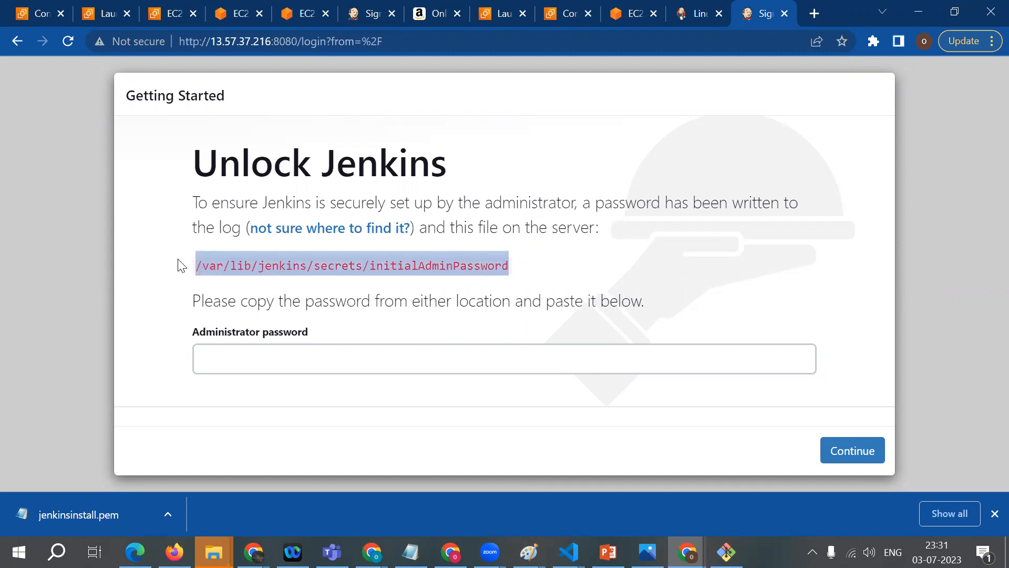
right_click(219, 266)
click(242, 280)
click(631, 13)
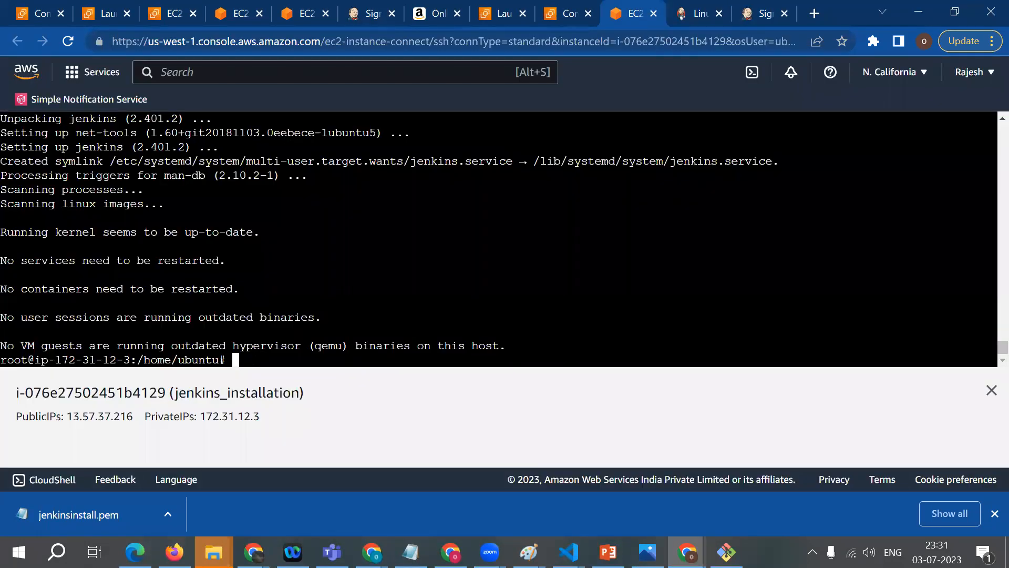
text(cat)
right_click(287, 107)
click(337, 230)
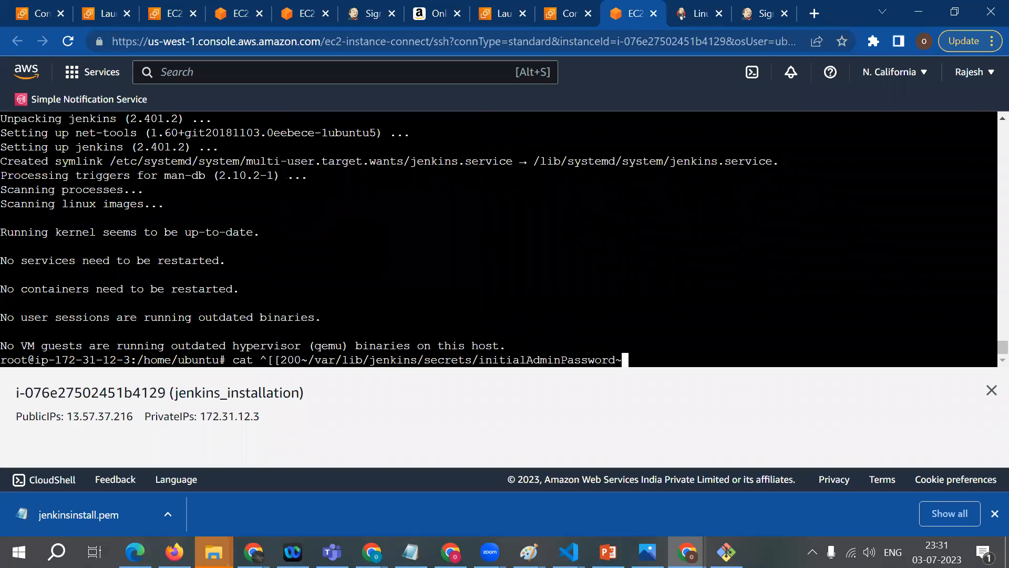
Step: Remove the stray characters before /var/lib/jenkins in the pasted path and run the cat command
key(Left)
key(Left)
key(Left)
key(Left)
key(Left)
key(Left)
key(Left)
key(Left)
key(Left)
key(Left)
key(Left)
key(Left)
key(Left)
key(Left)
key(Left)
key(Left)
key(Left)
key(Left)
key(Left)
key(Left)
key(Left)
key(Left)
key(Left)
key(Left)
key(Left)
key(BackSpace)
key(BackSpace)
key(BackSpace)
key(BackSpace)
key(BackSpace)
key(BackSpace)
key(BackSpace)
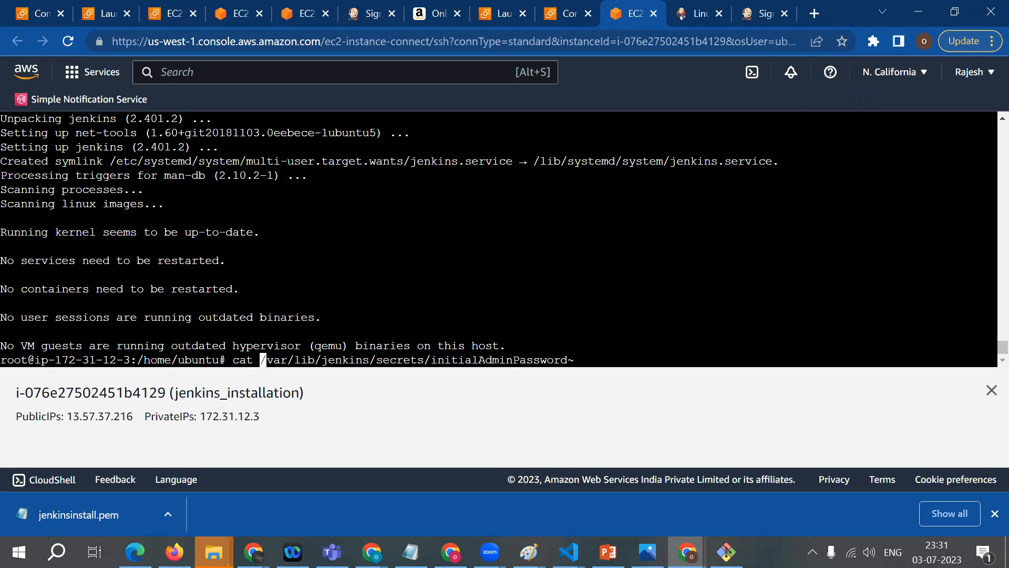
key(Return)
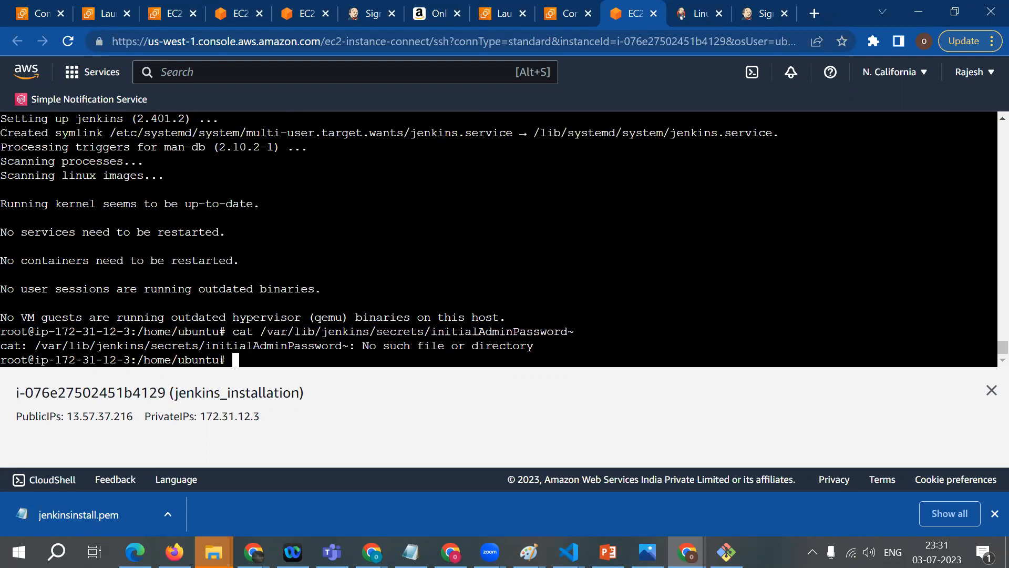
Step: Recall the cat command, remove the trailing tilde and run it as cat /var/lib/jenkins/secrets/initialAdminPassword
key(Up)
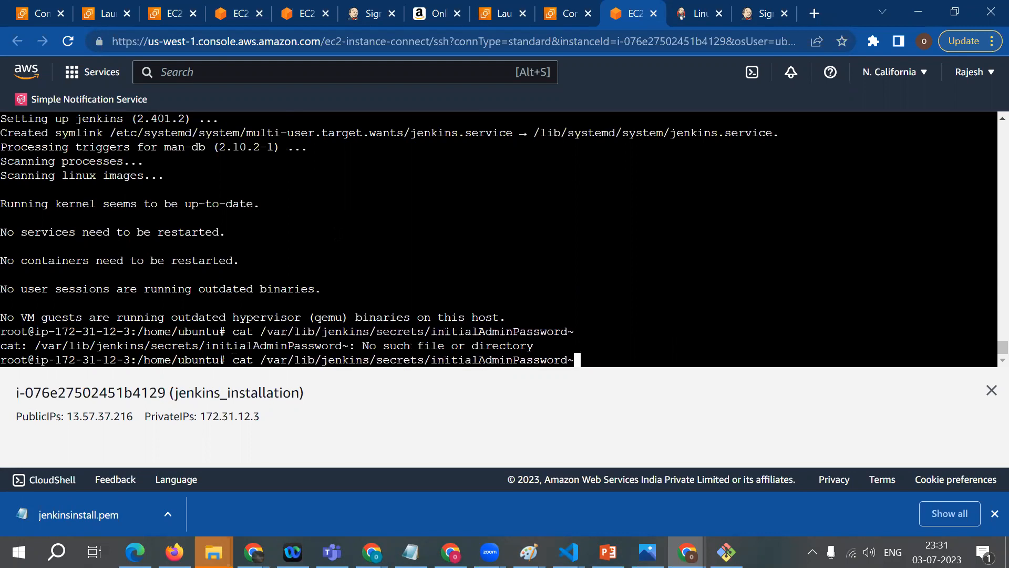
drag(567, 331, 578, 331)
key(BackSpace)
key(Return)
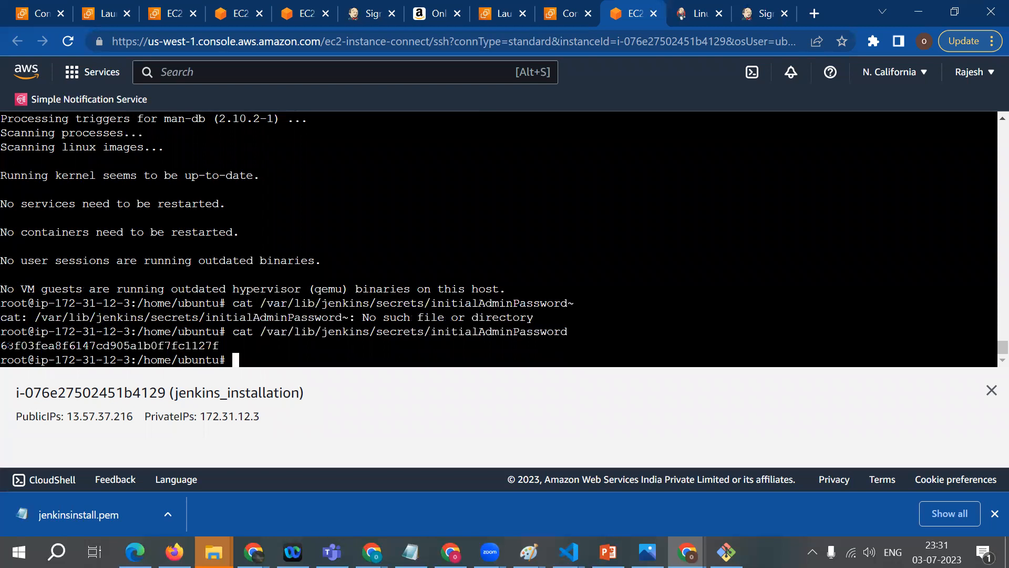
Step: Copy the initial admin password from the terminal, paste it as the Administrator password on the Unlock Jenkins page and continue
drag(9, 345, 219, 345)
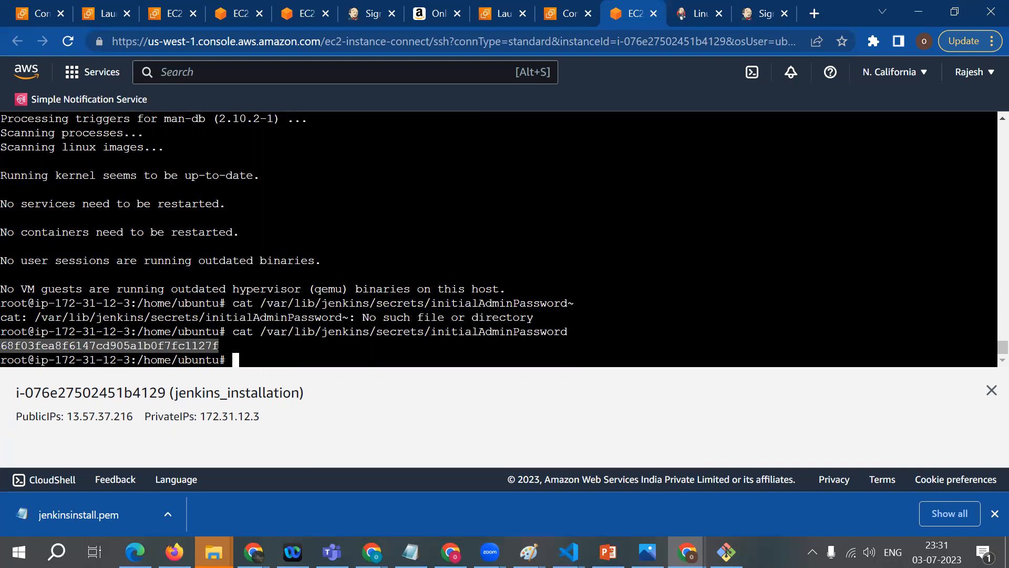
right_click(202, 345)
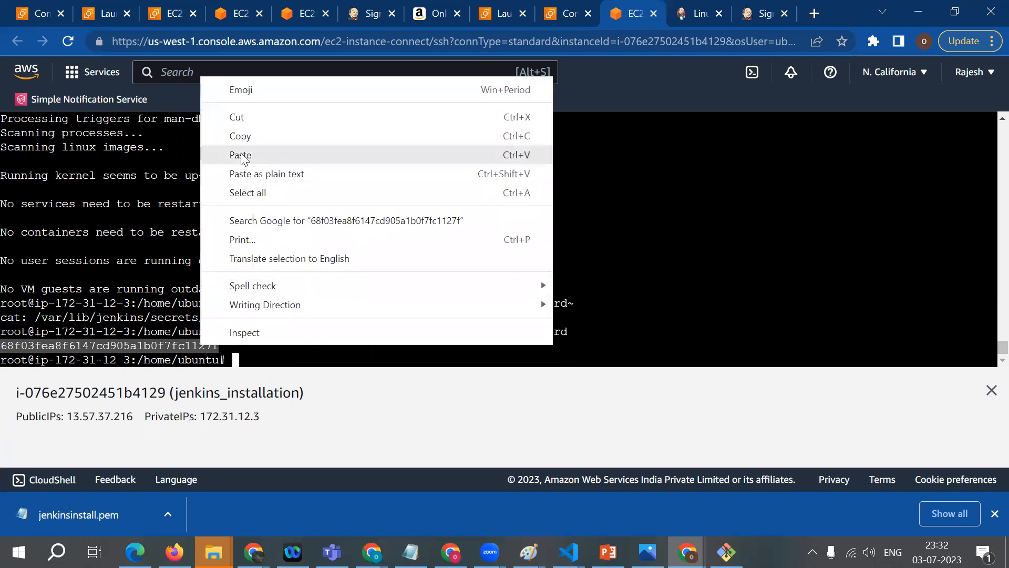
click(266, 138)
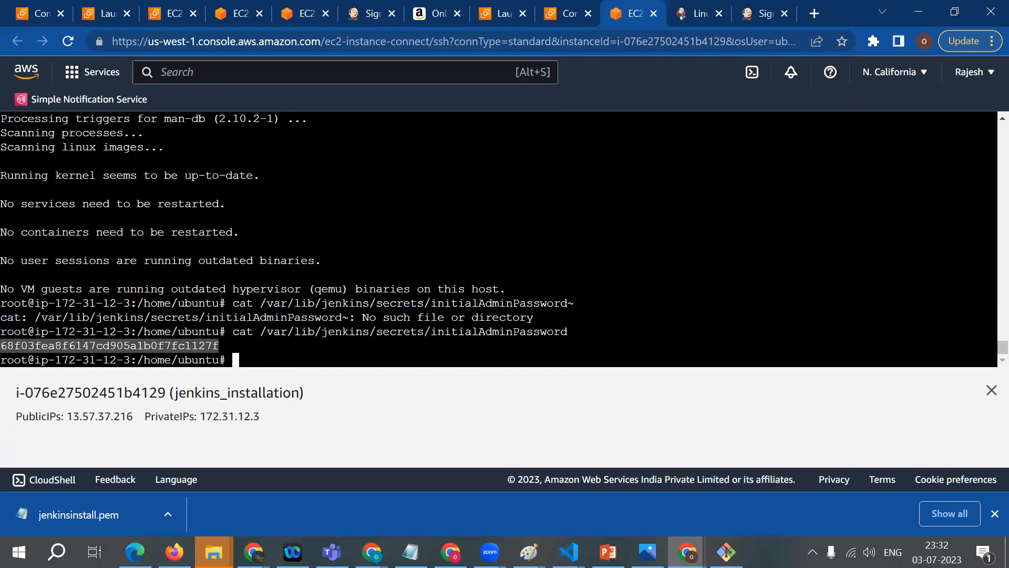
click(767, 11)
click(247, 357)
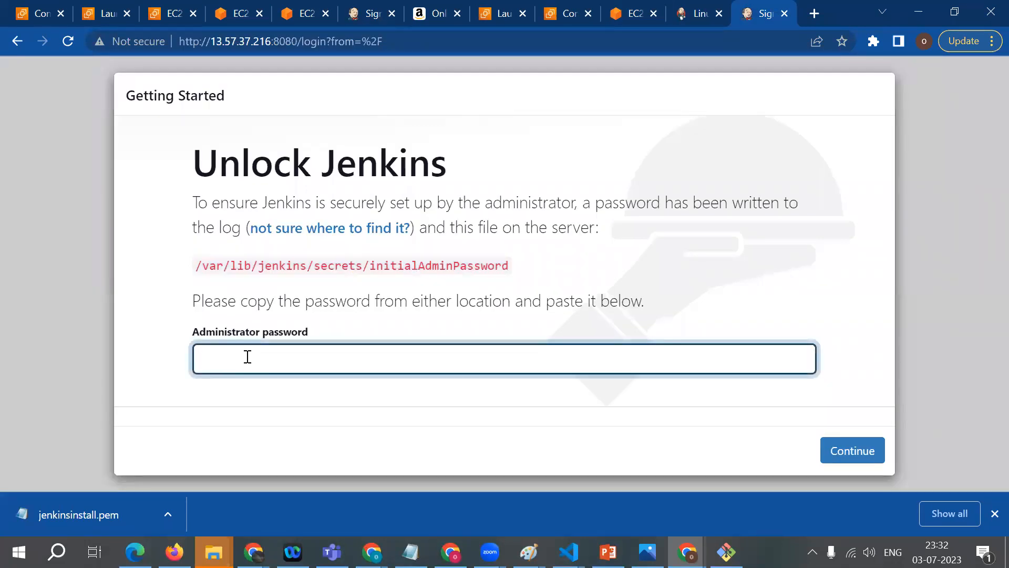
key(ctrl+v)
click(866, 458)
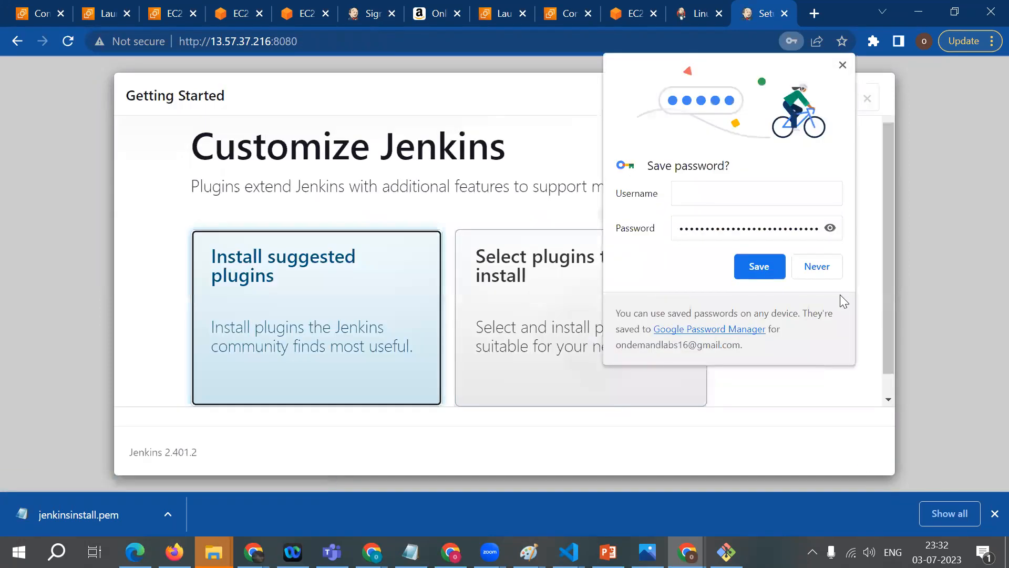
Step: Decline saving the password in the browser and install the suggested Jenkins plugins
click(825, 271)
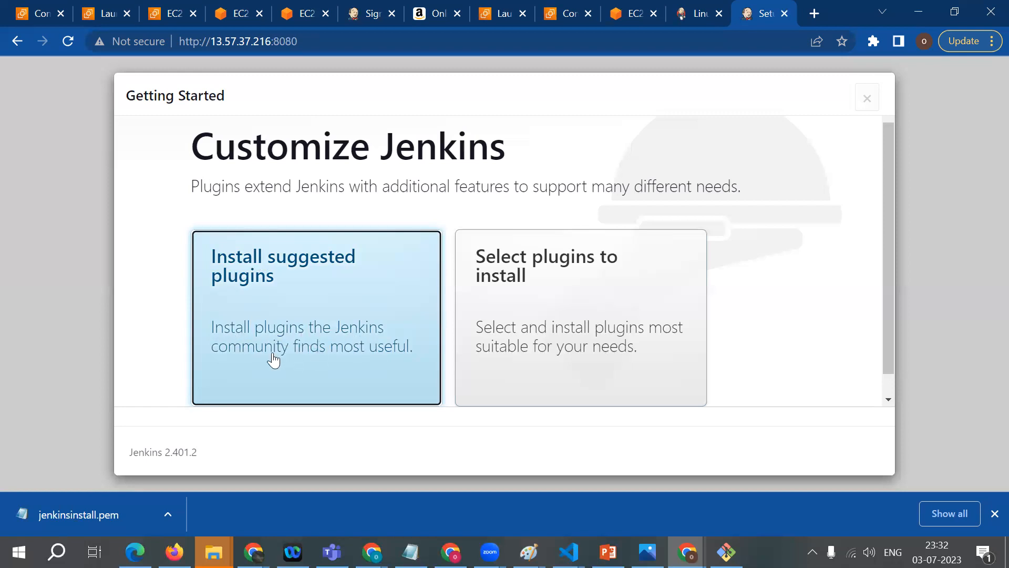
click(304, 287)
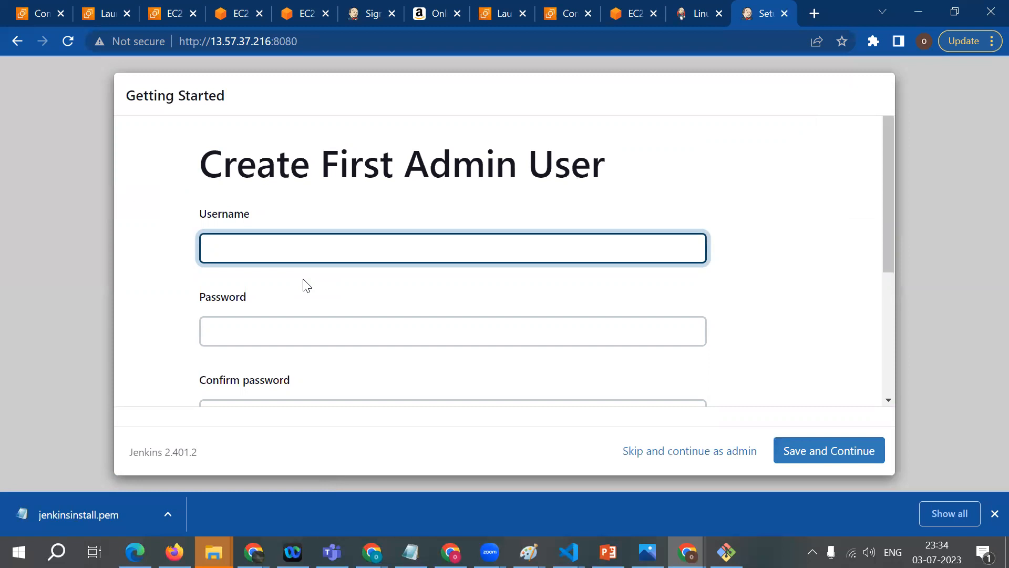
Step: Enter becomedevops as the username for the first admin user
click(237, 251)
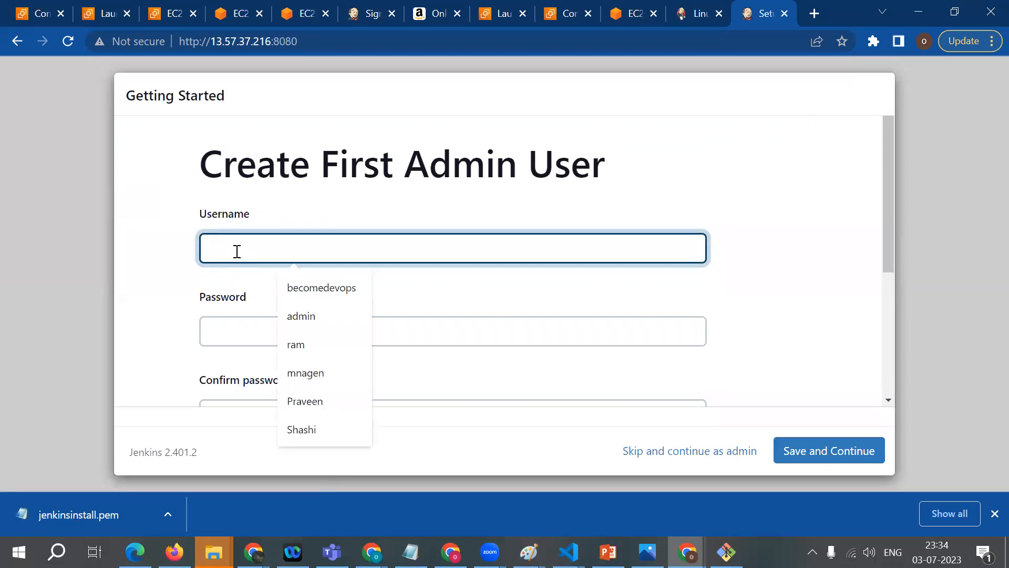
click(220, 195)
click(233, 238)
click(173, 198)
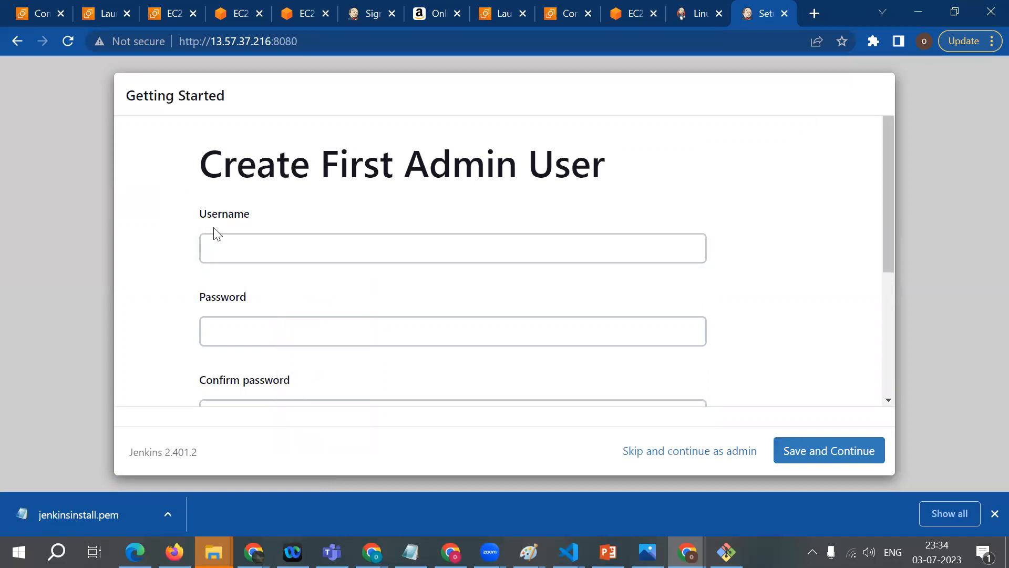
click(219, 242)
text(bec)
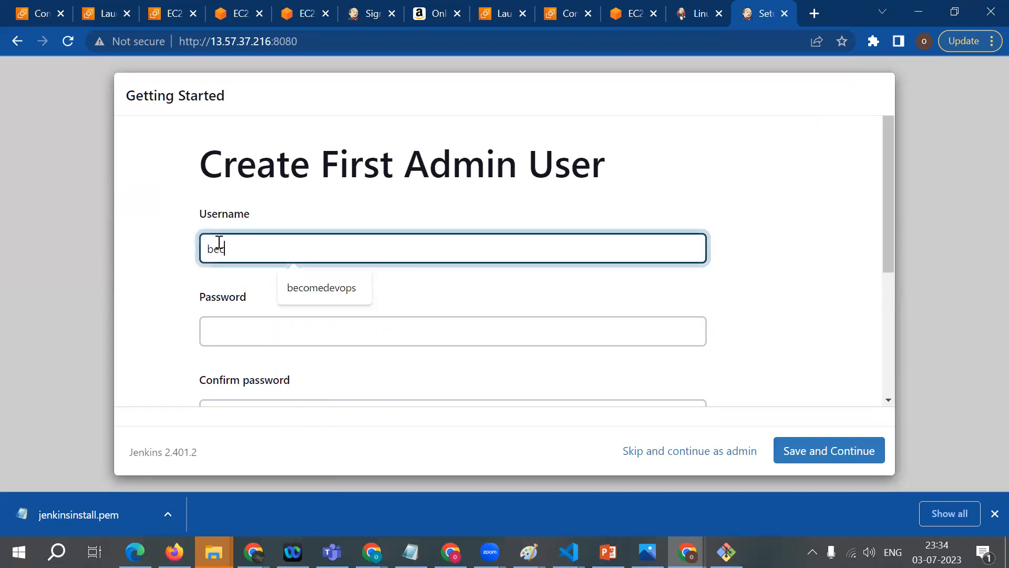
text(omedevops)
Step: Enter the admin account password and repeat it in the Confirm password field
click(221, 327)
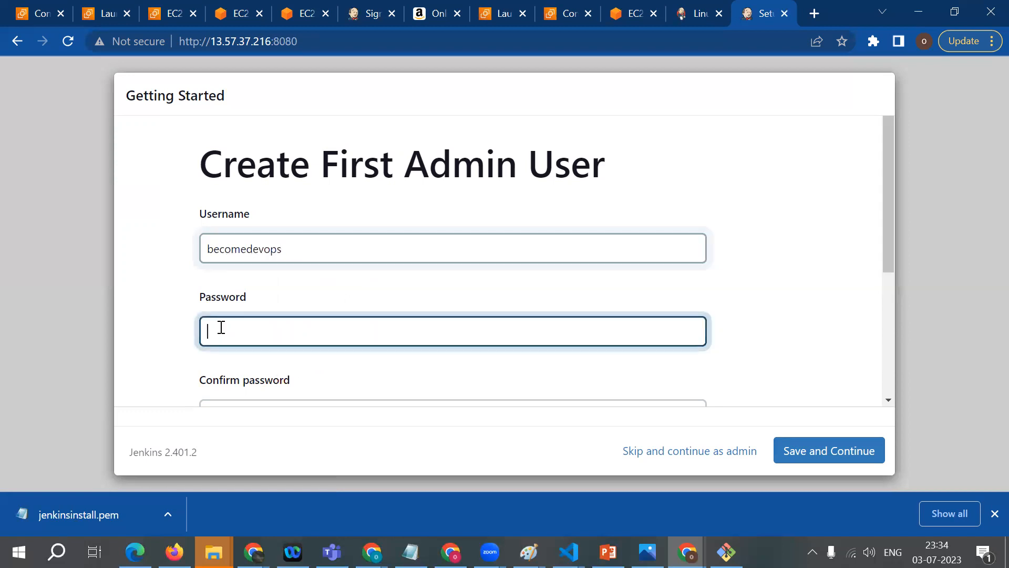
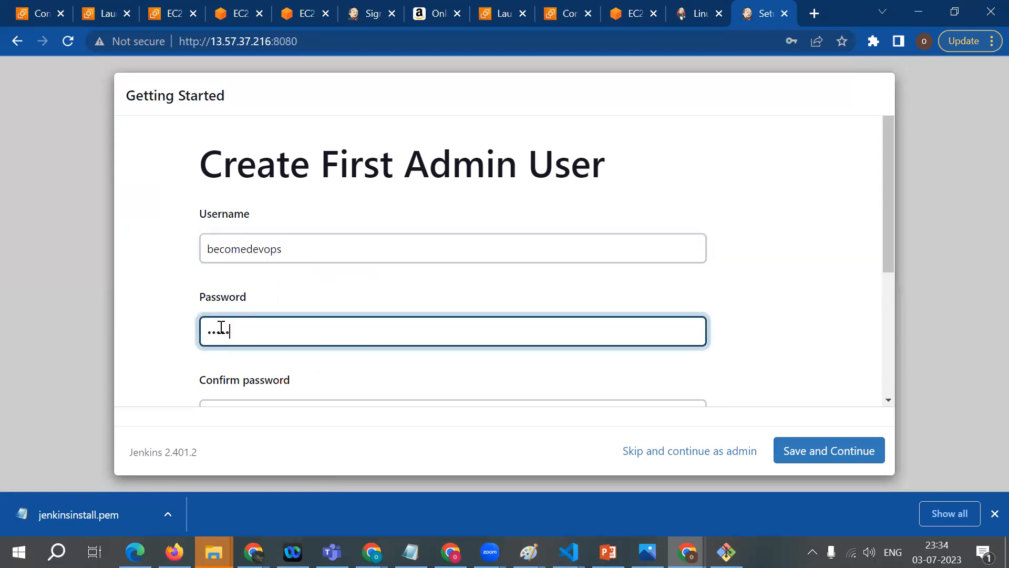
scroll(221, 327, down, 1)
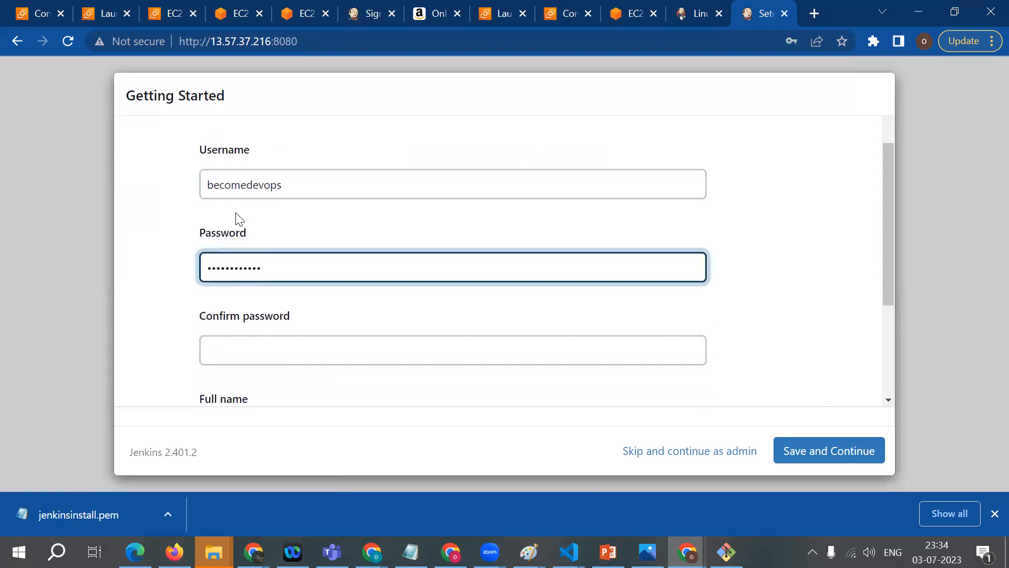
click(248, 347)
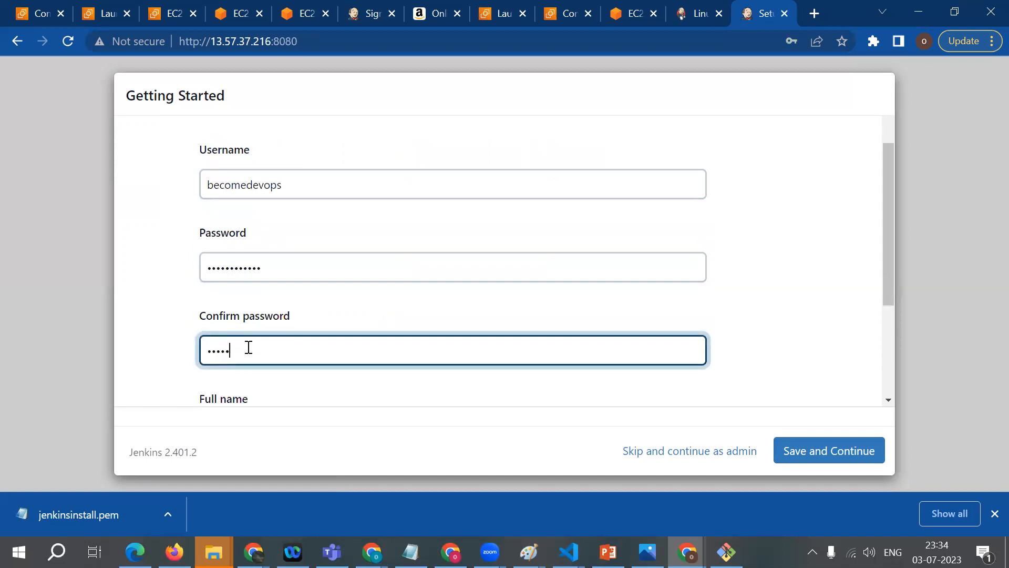
Step: Fill in the admin user's full name and e-mail address from the saved suggestions, then save and continue
scroll(247, 346, down, 2)
click(231, 312)
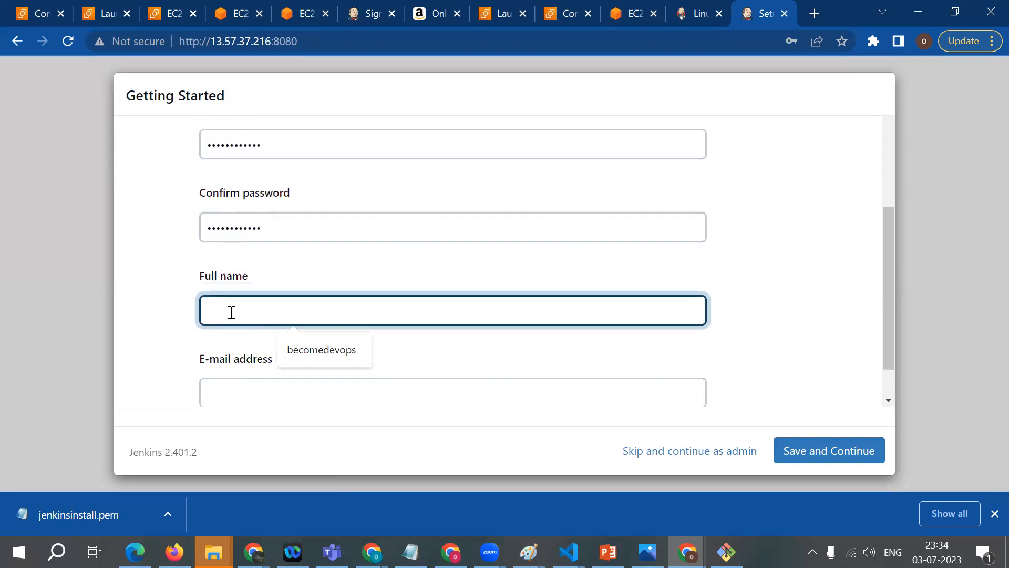
click(322, 352)
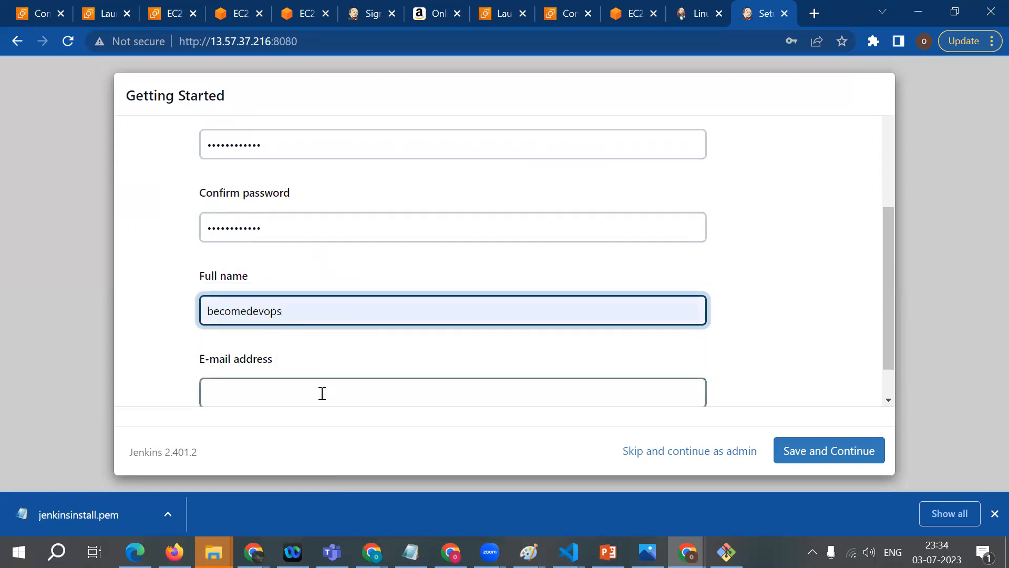
scroll(322, 393, down, 1)
click(279, 345)
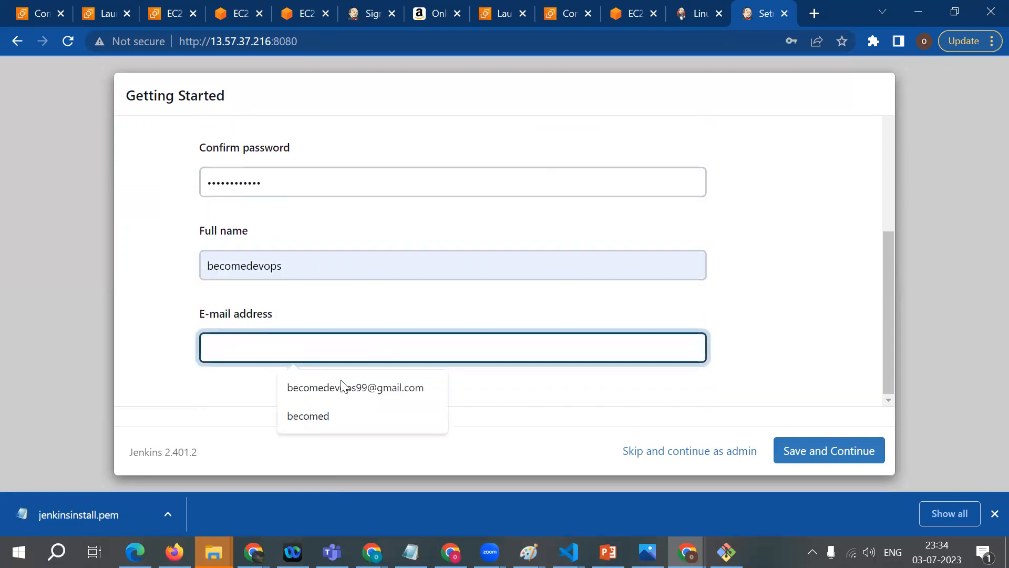
click(365, 396)
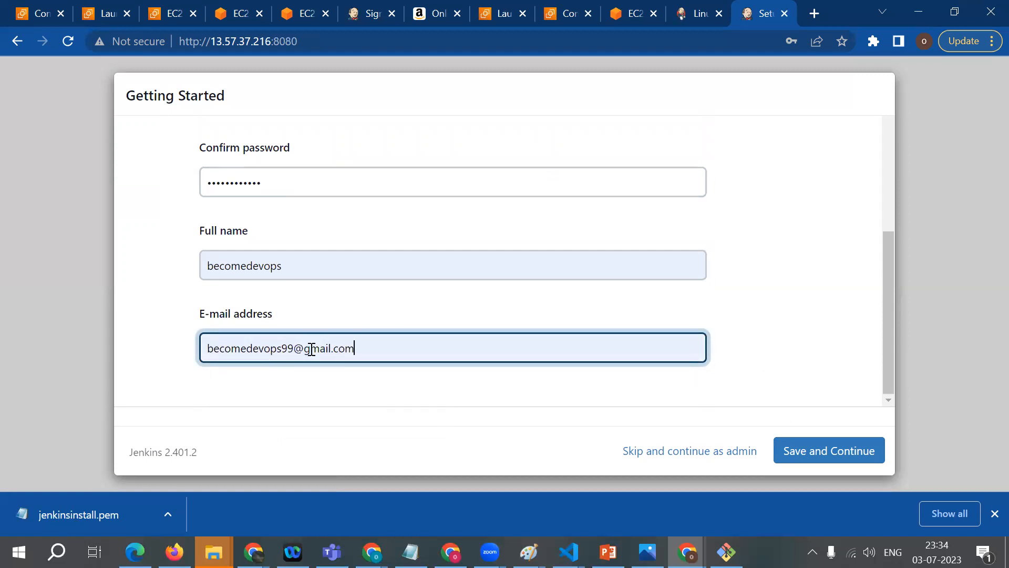
click(828, 451)
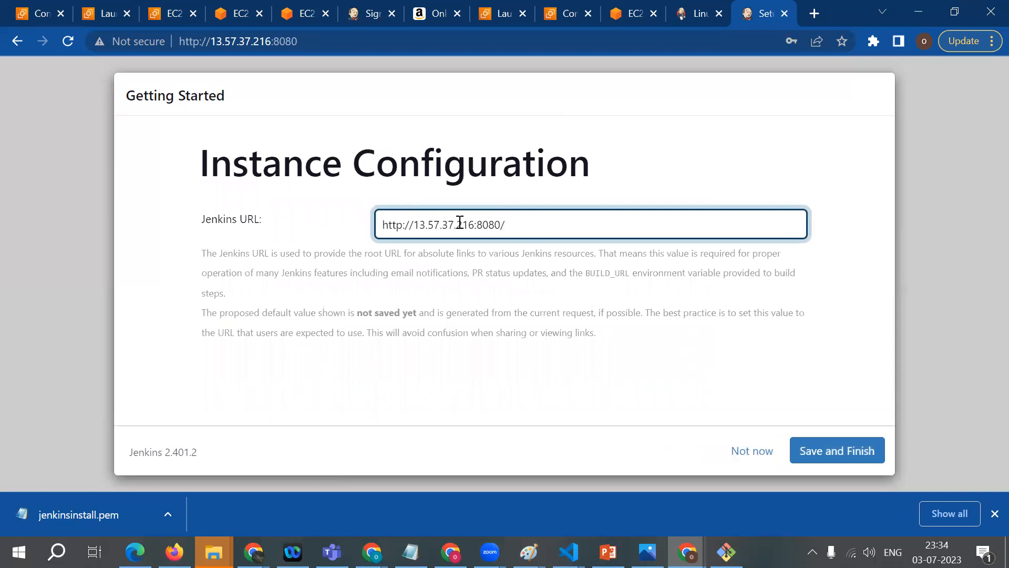
drag(413, 232, 476, 227)
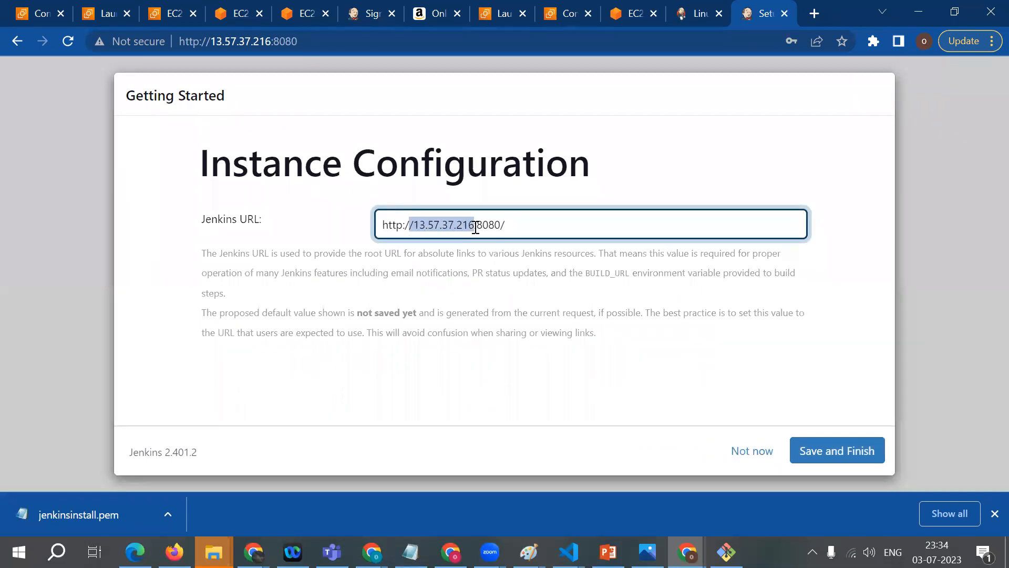
click(447, 232)
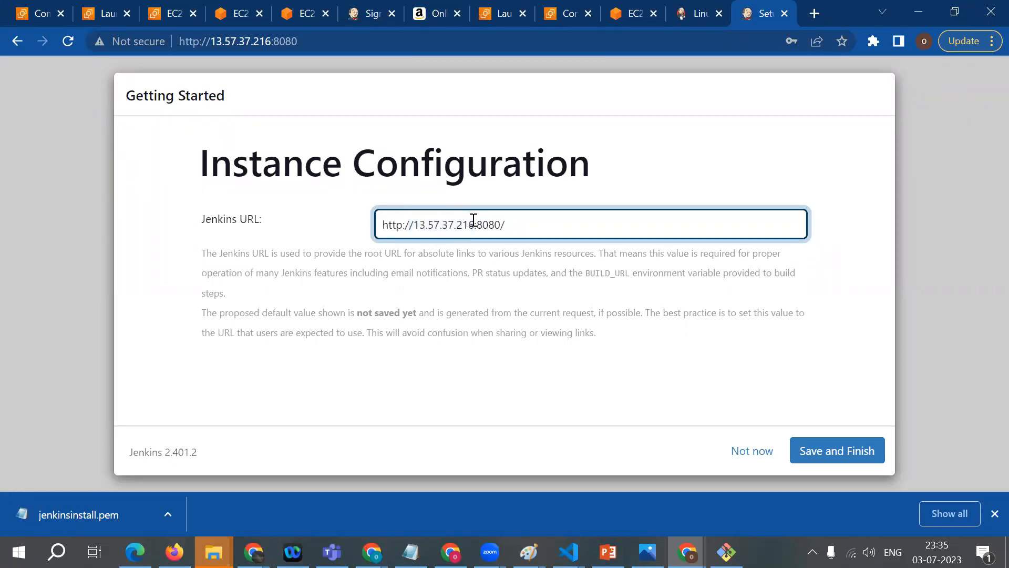
drag(475, 226, 417, 230)
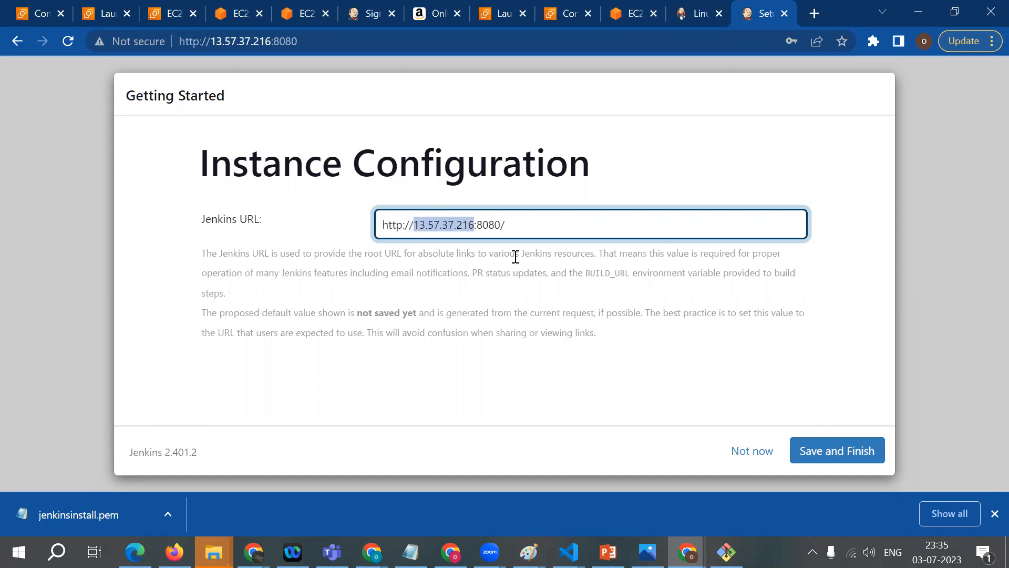
click(837, 454)
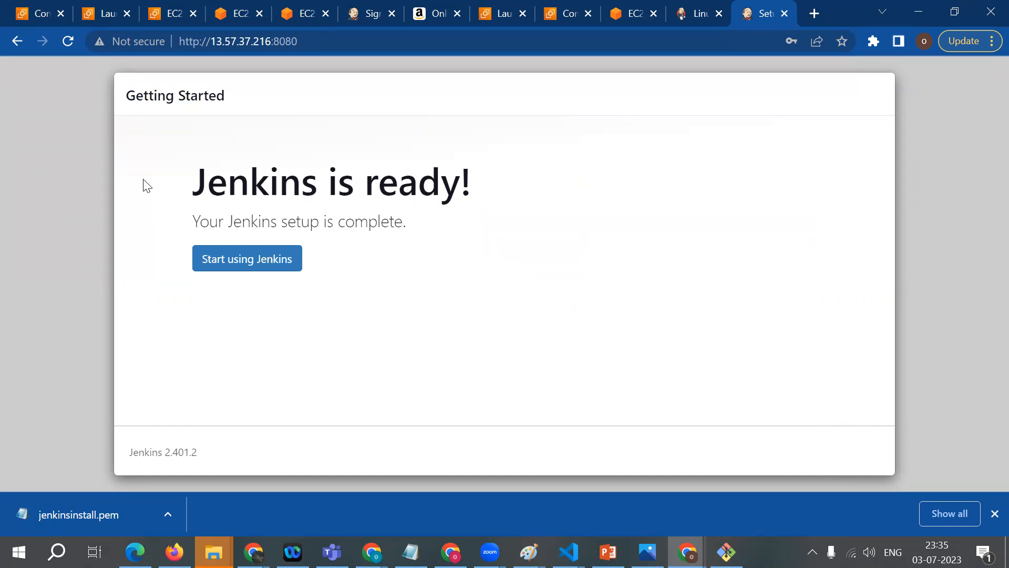
click(203, 258)
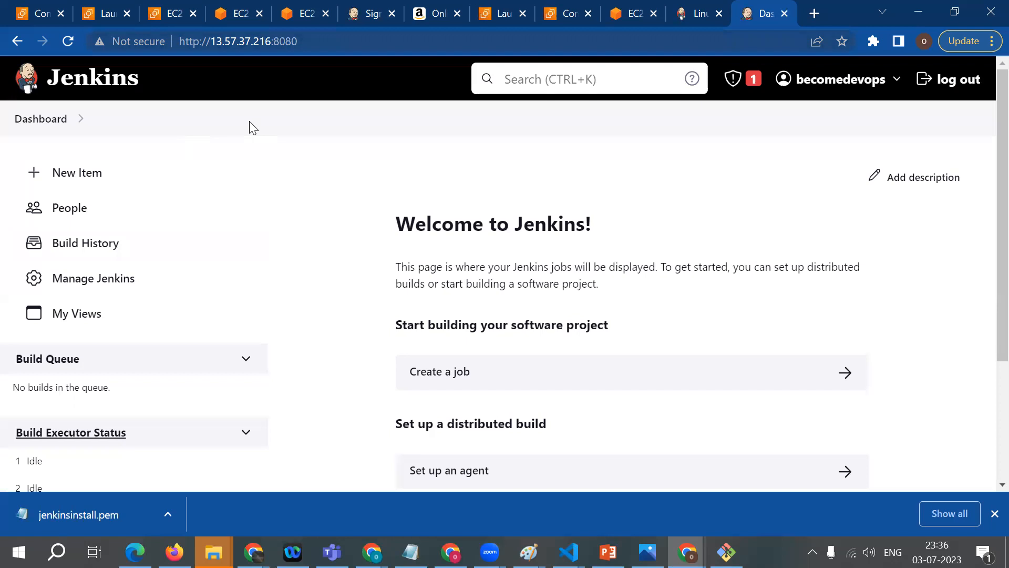
drag(199, 42, 298, 41)
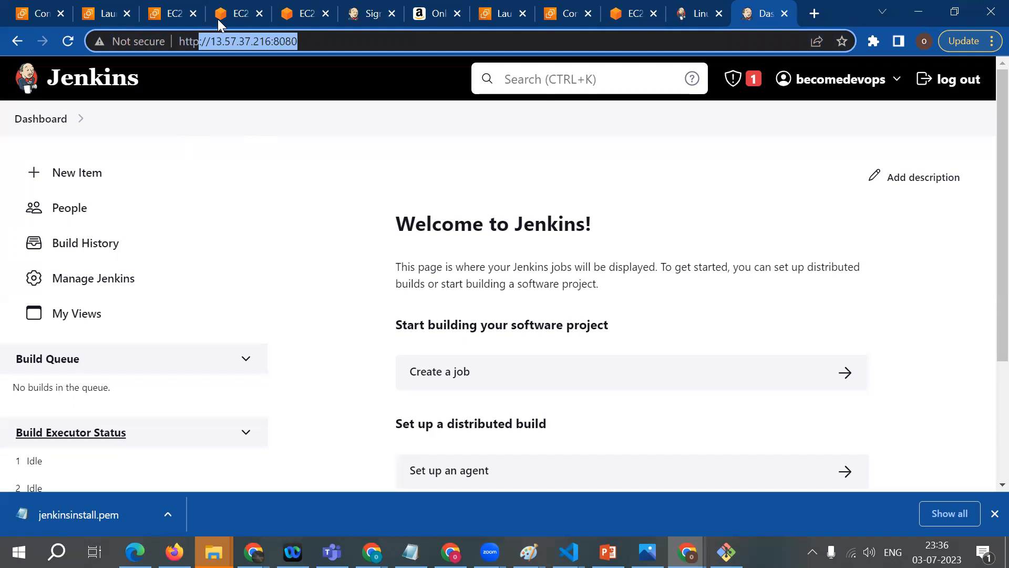
key(Right)
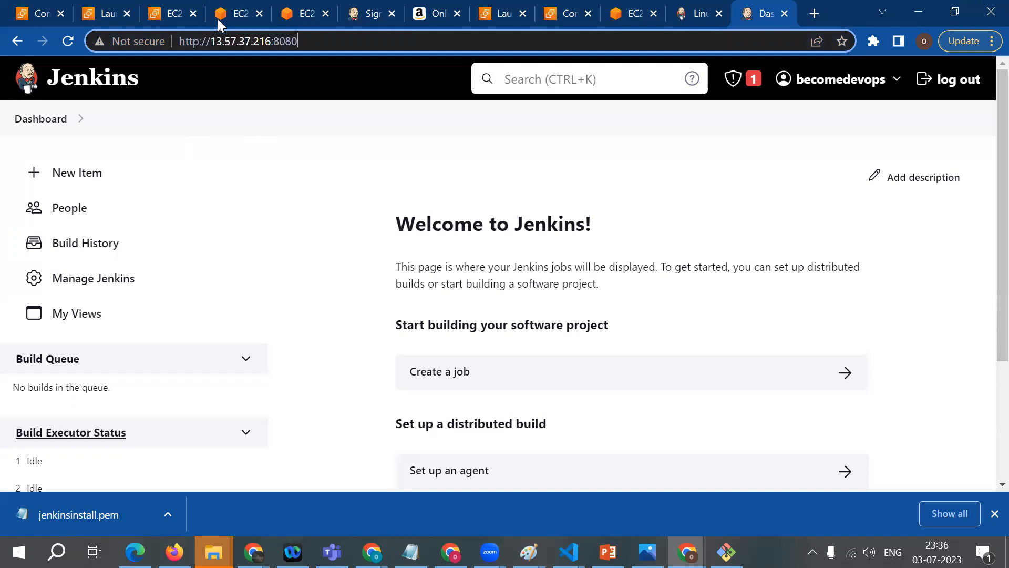
key(ctrl+a)
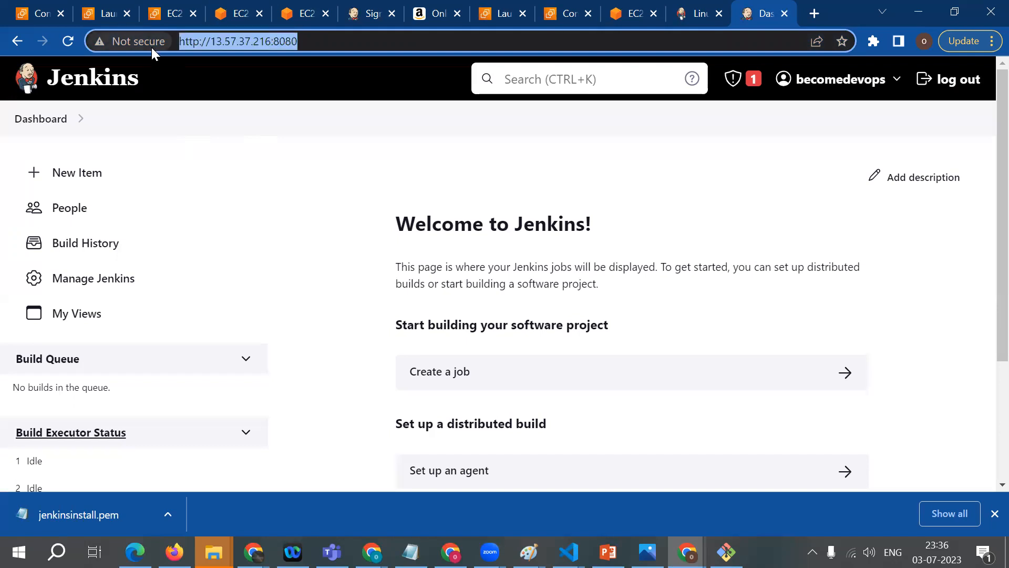
click(181, 84)
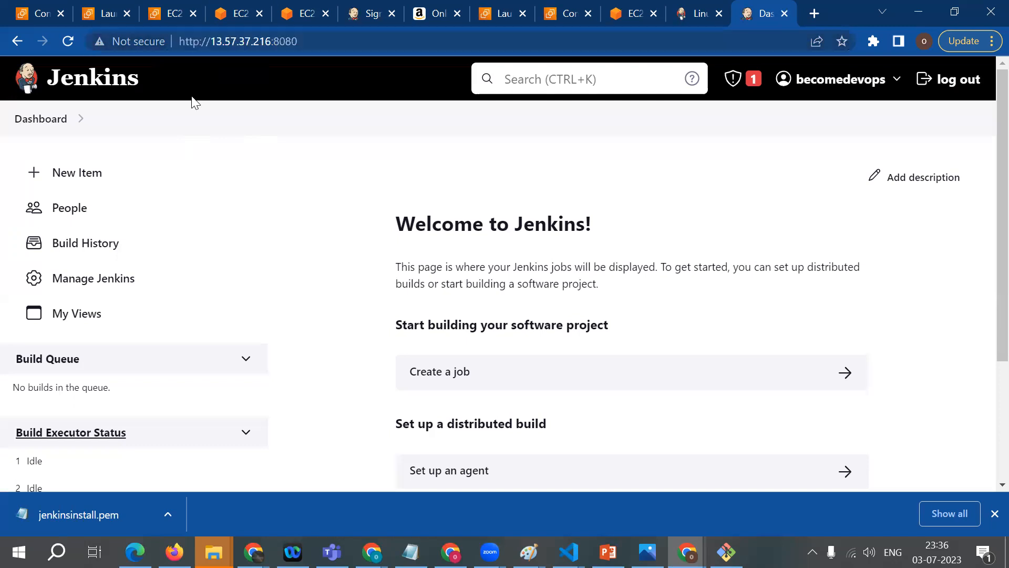
Step: Log out of Jenkins and sign back in with the username becomedevops and the account password
click(963, 95)
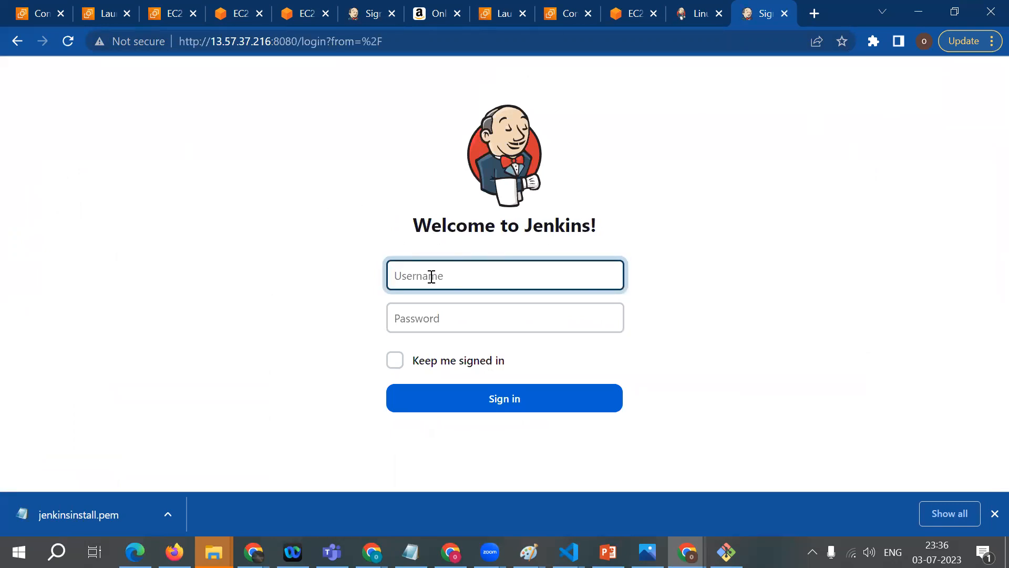
text(becomedevops)
click(433, 315)
text(••••••)
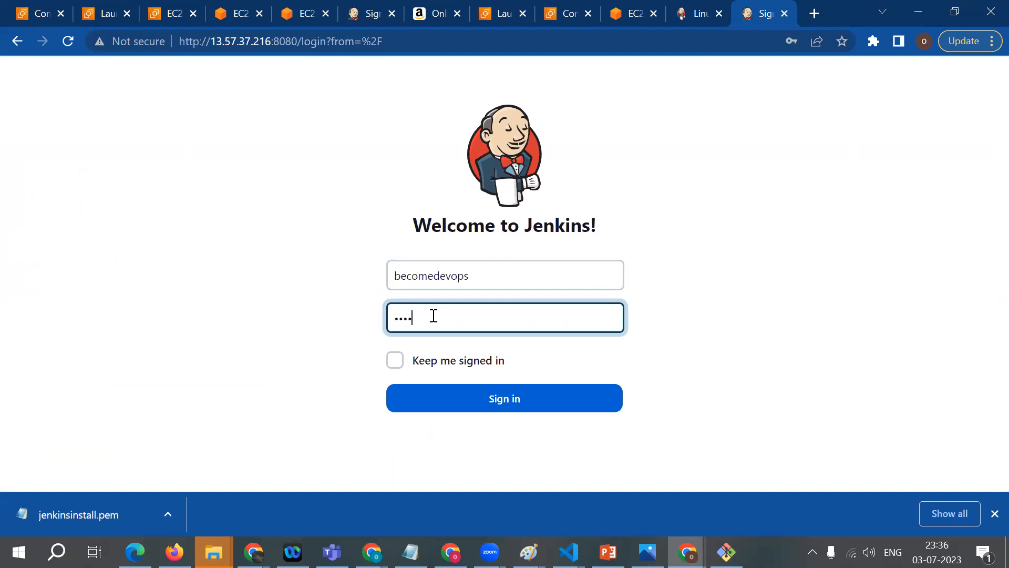
text(••••••)
click(440, 394)
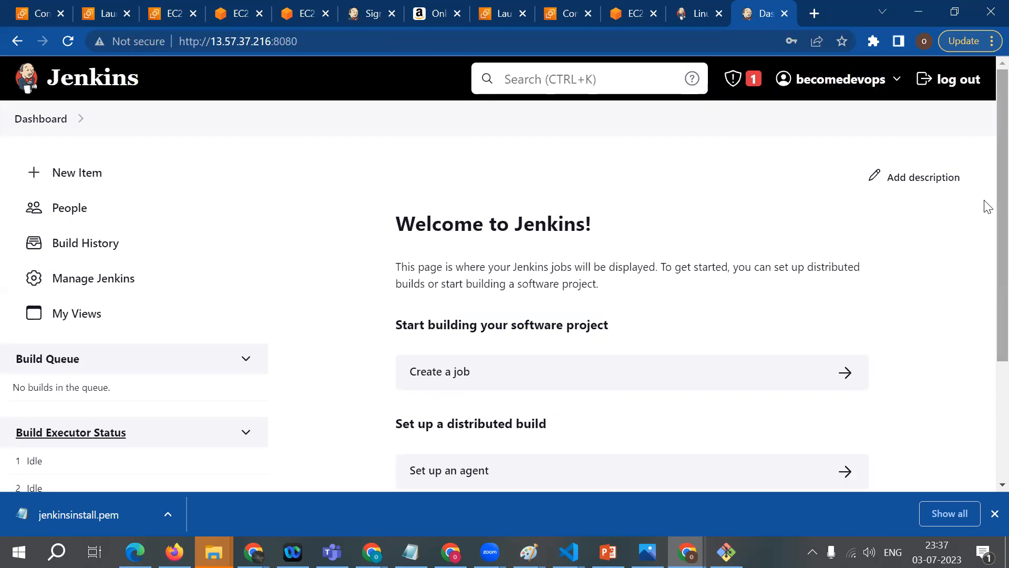
scroll(984, 263, down, 3)
scroll(985, 315, up, 3)
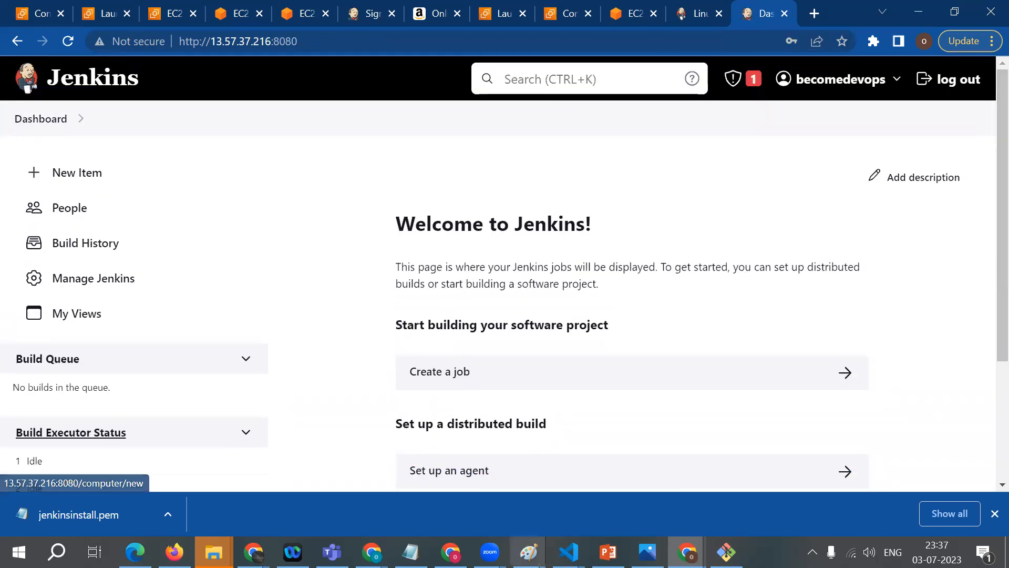
mouse_move(528, 552)
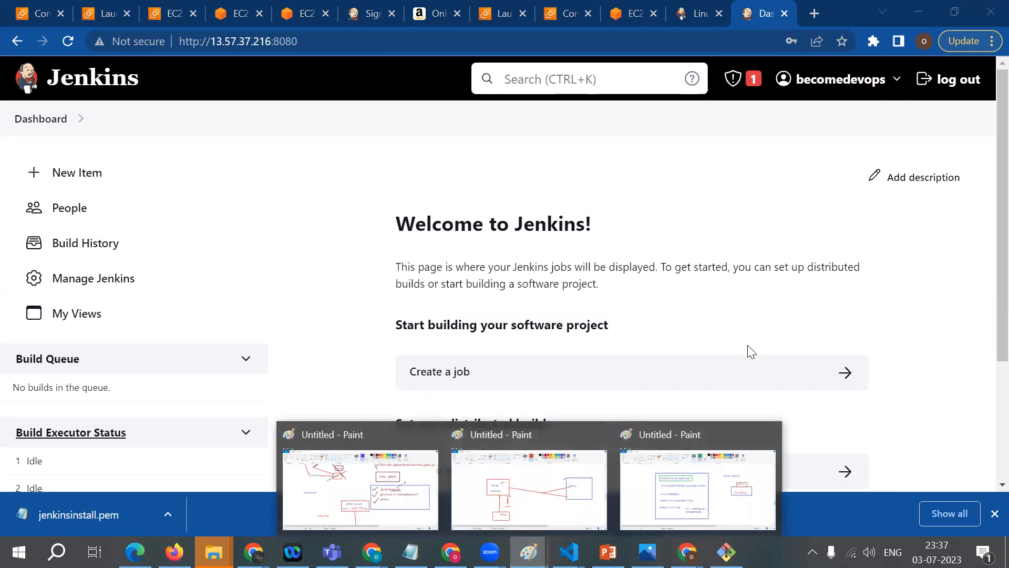
scroll(985, 263, down, 2)
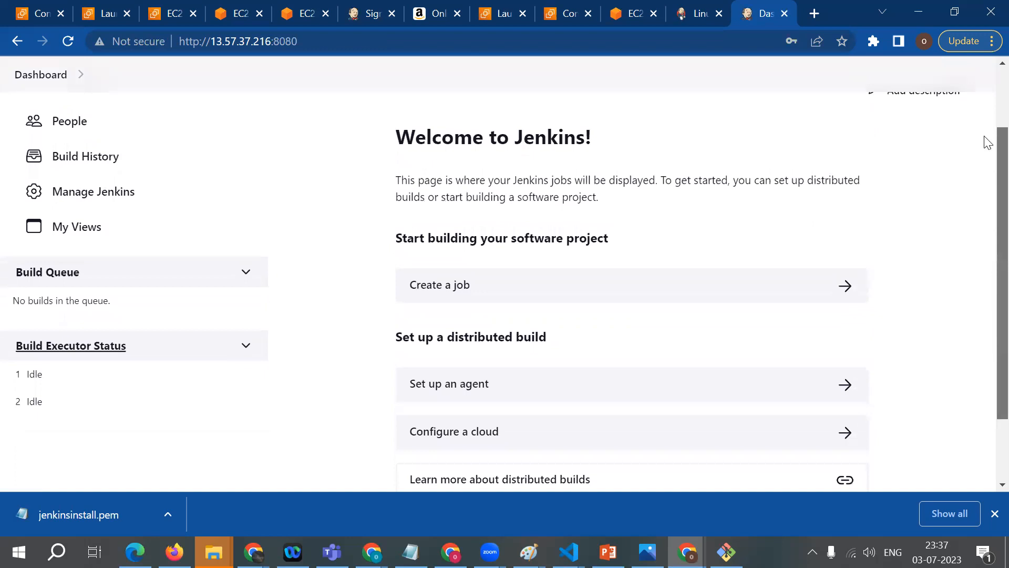
scroll(985, 142, up, 2)
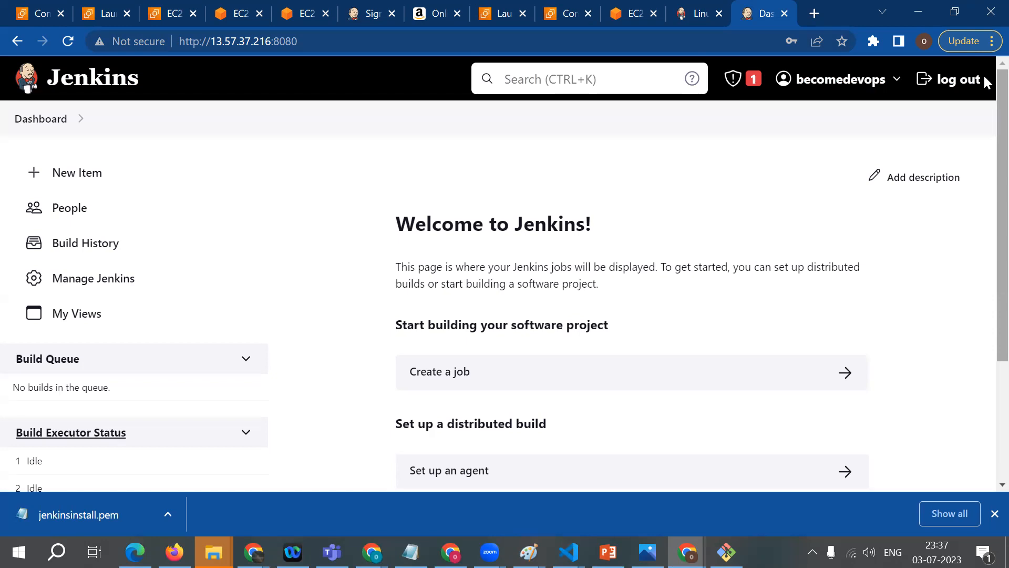
Step: Look through the open AWS and Jenkins browser tabs for the connection page of the instance that hosts Jenkins
drag(271, 41, 188, 41)
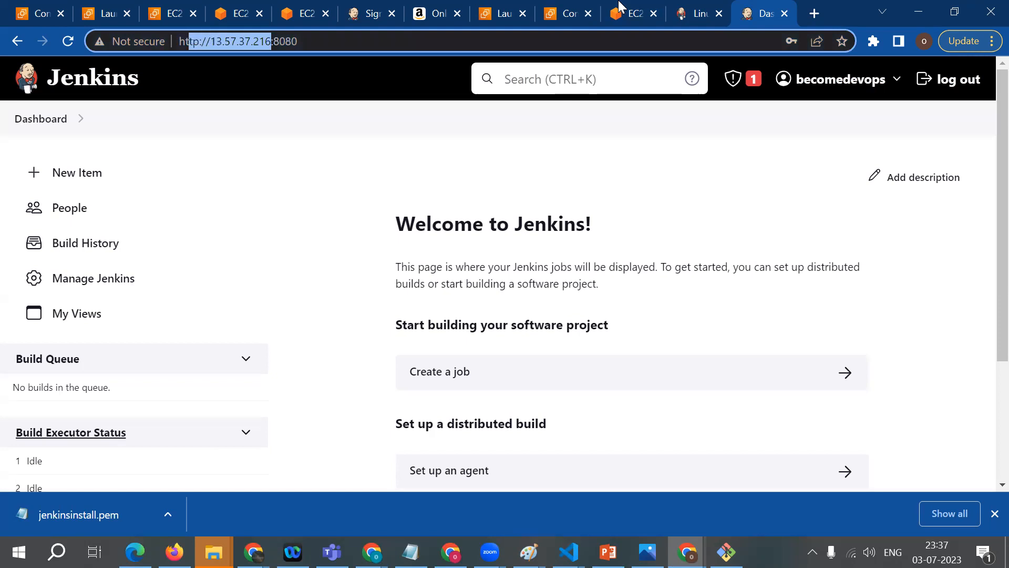
click(297, 15)
click(245, 17)
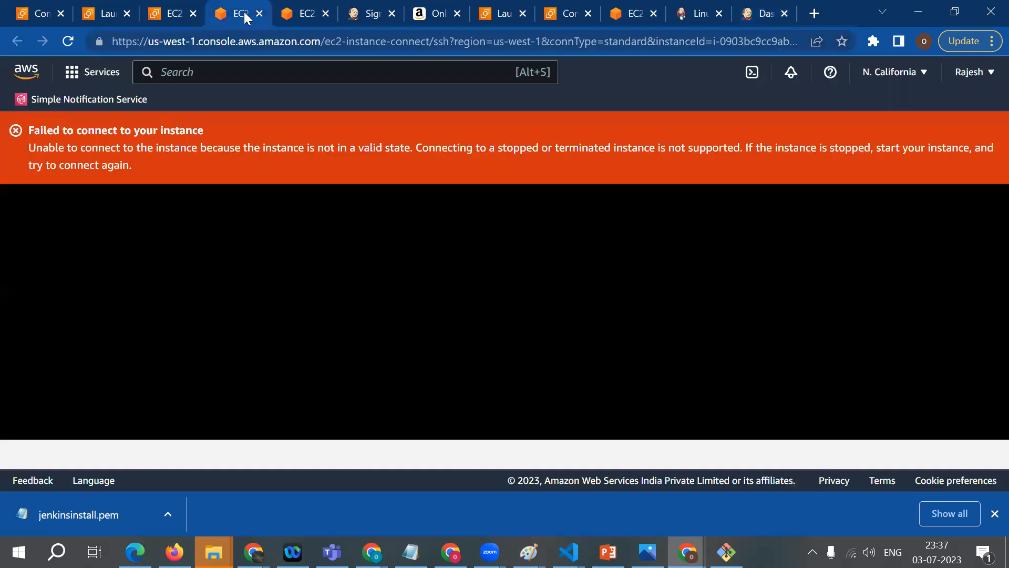
click(172, 17)
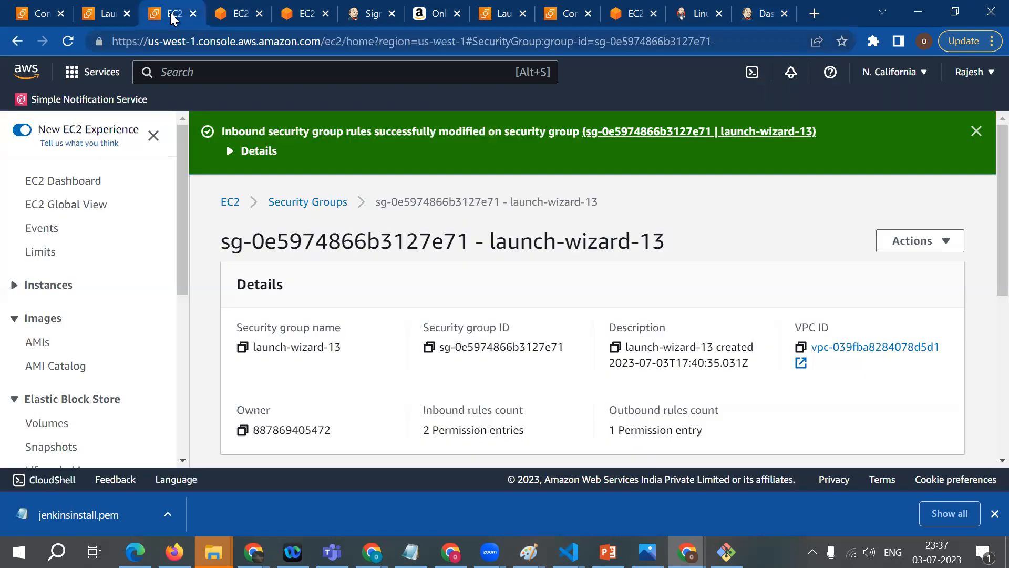
click(295, 13)
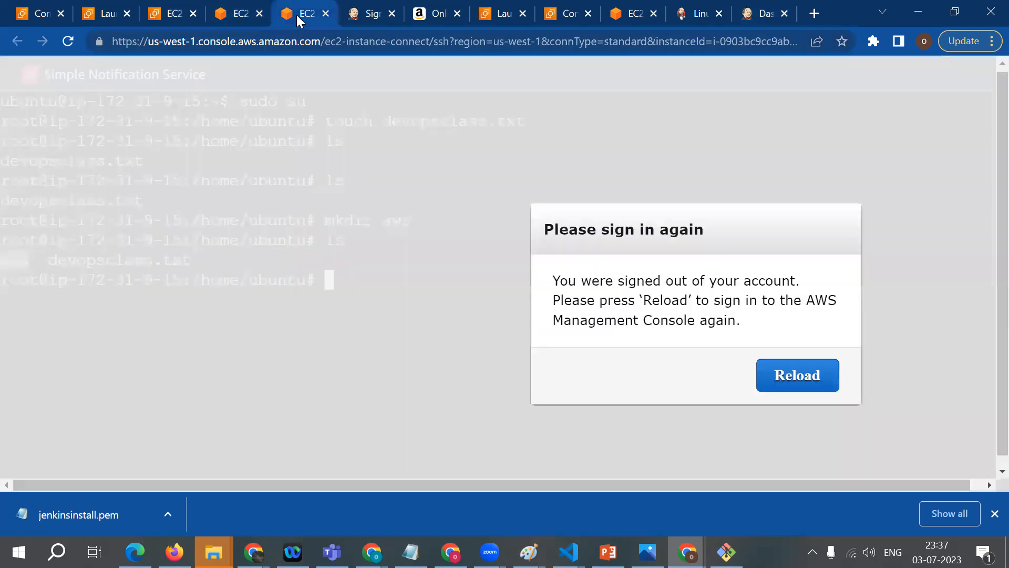
click(360, 9)
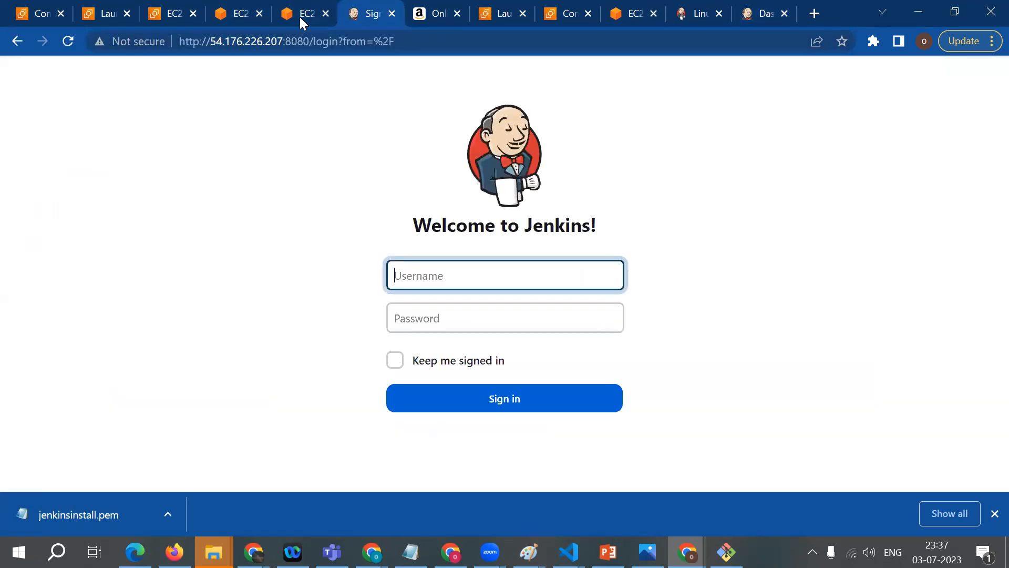
click(298, 17)
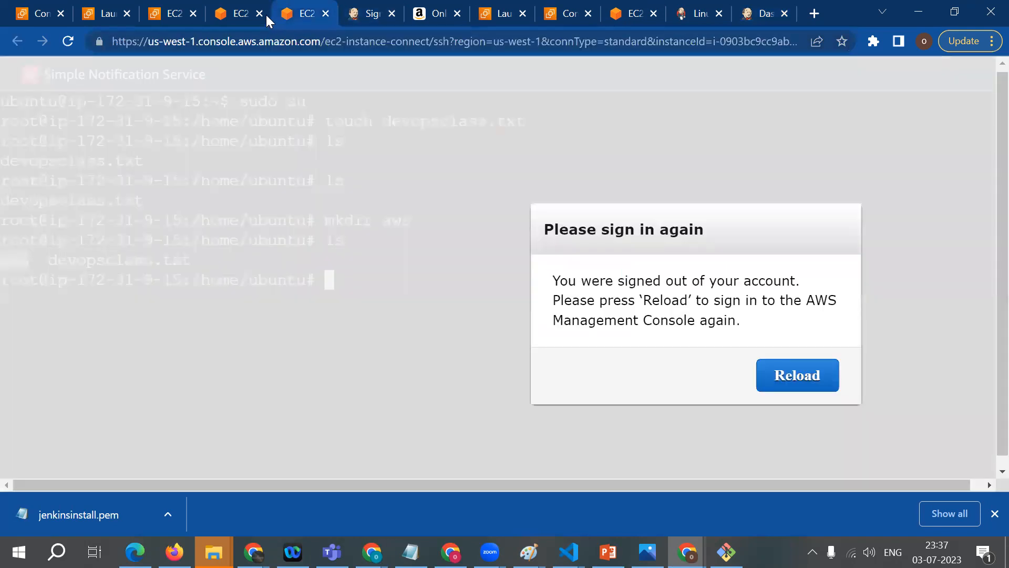
click(240, 11)
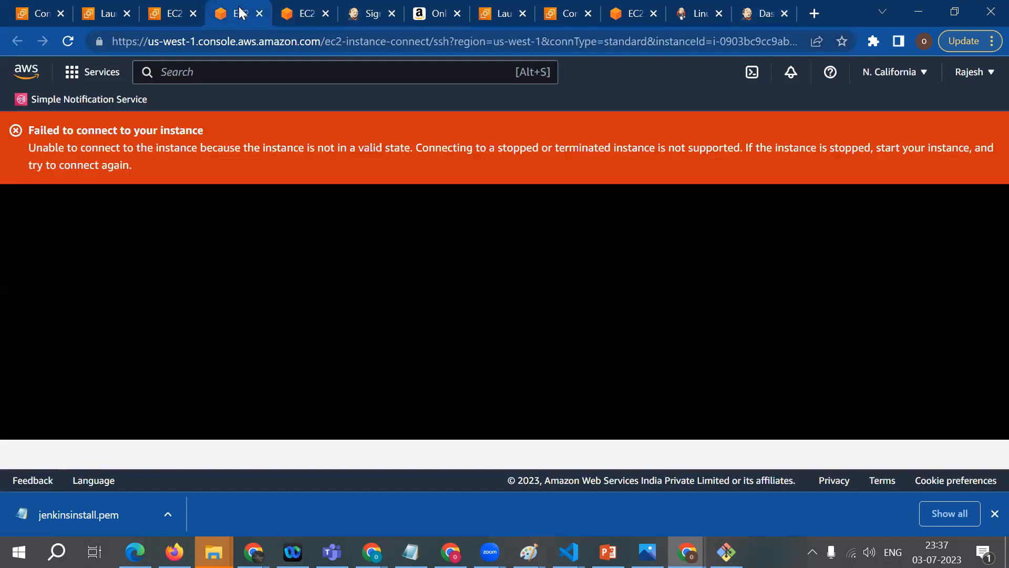
click(307, 11)
click(372, 9)
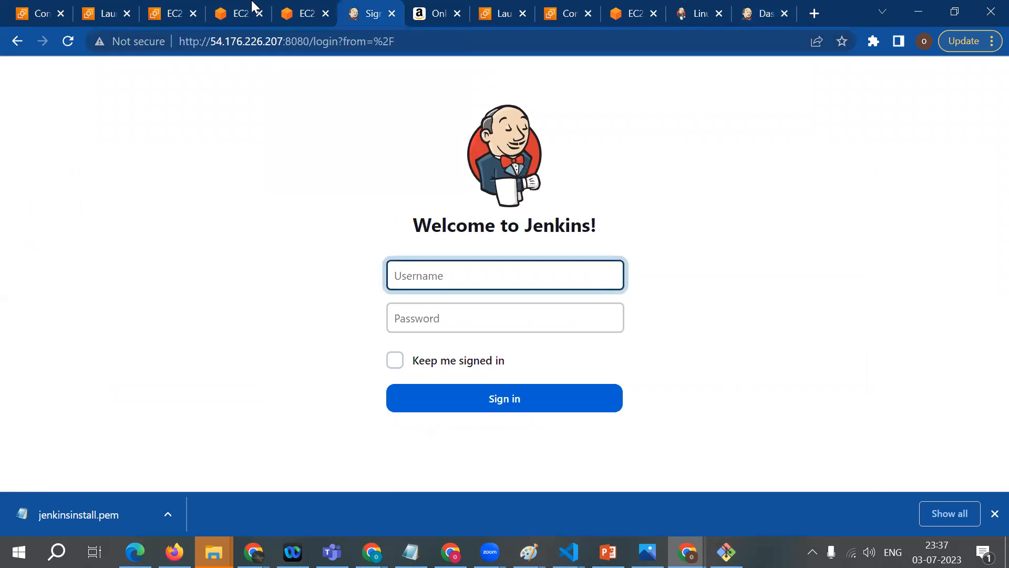
click(234, 7)
click(313, 7)
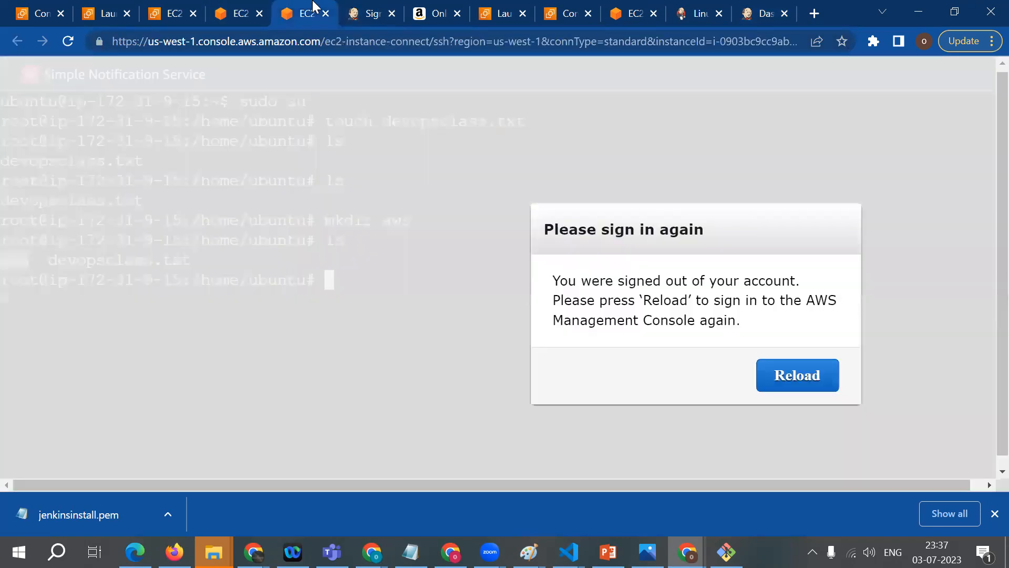
click(225, 9)
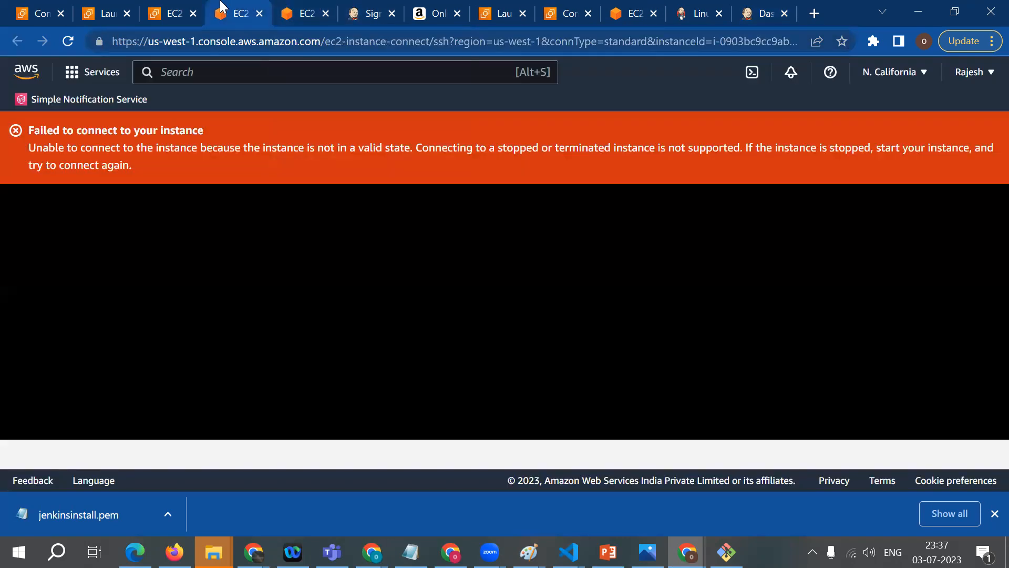
click(178, 11)
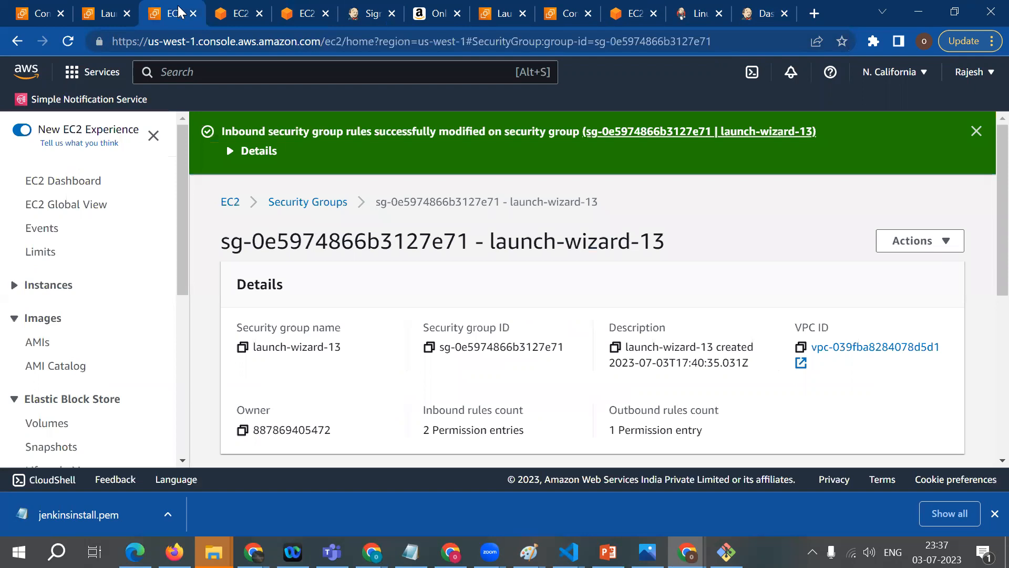
click(108, 7)
click(368, 7)
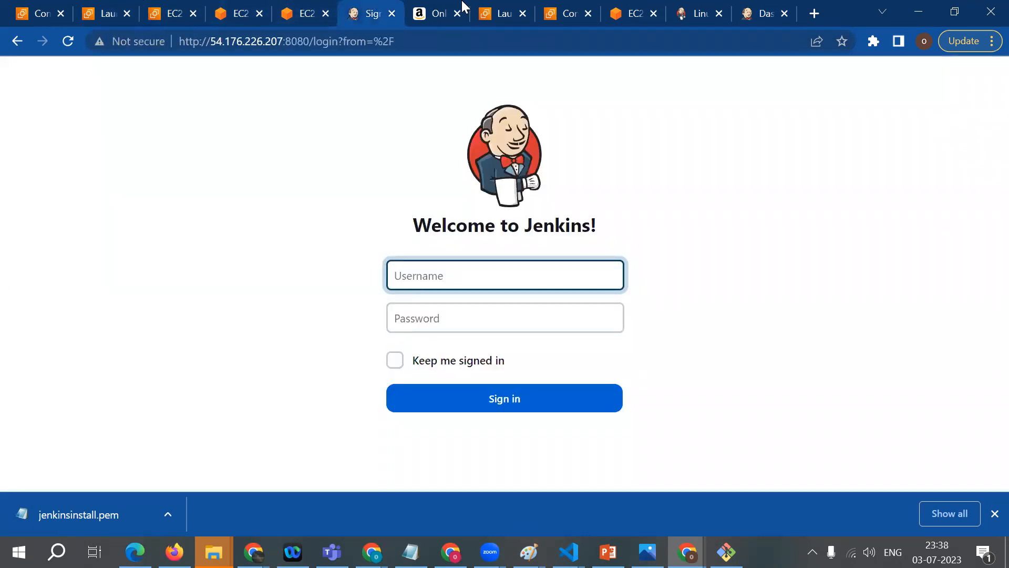
click(499, 7)
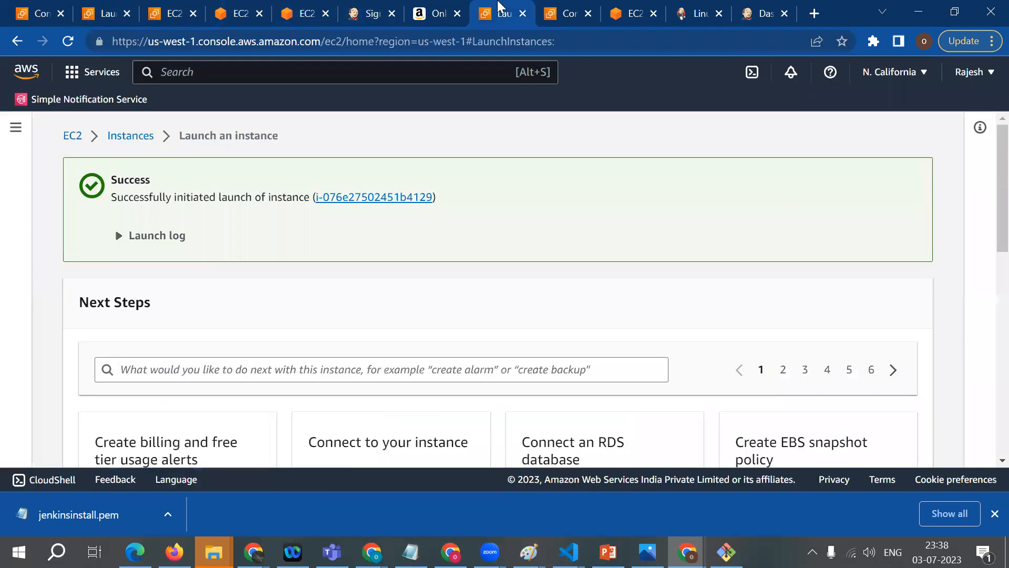
Step: Copy the public IP address of the jenkins_installation instance from its Connect to instance page
click(563, 3)
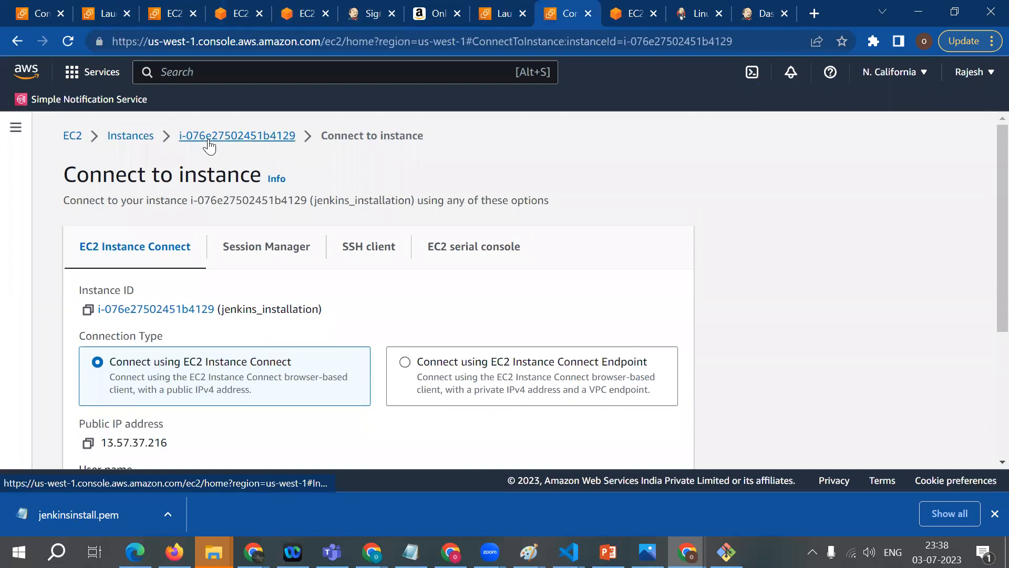
scroll(146, 317, down, 1)
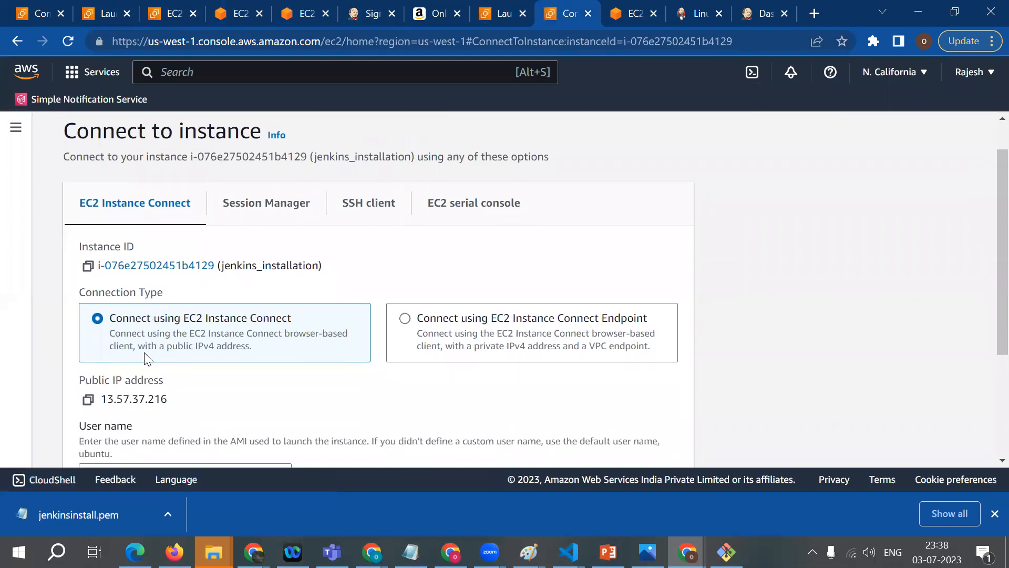
scroll(146, 357, down, 1)
click(88, 336)
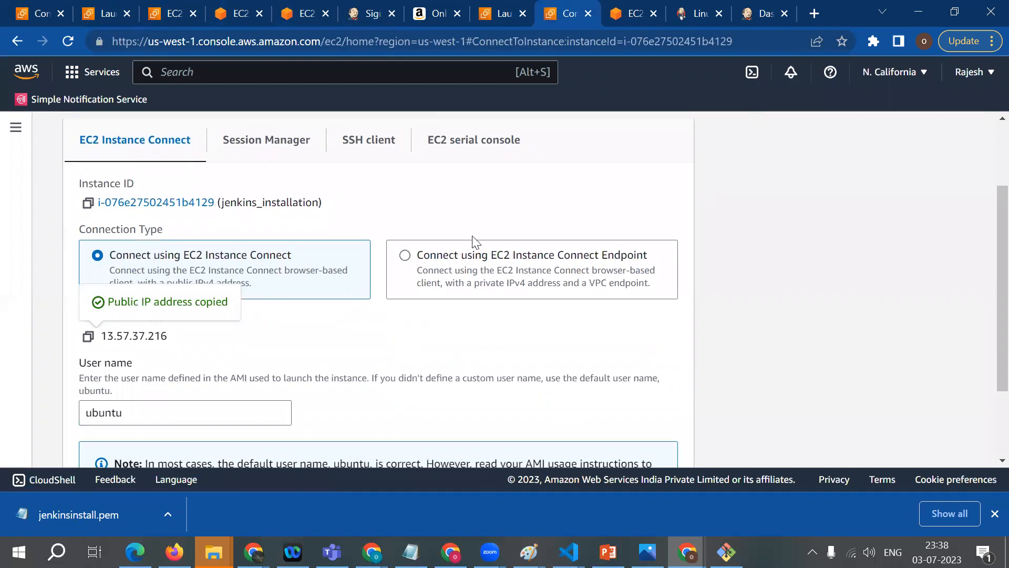
Step: Load the Jenkins dashboard in a new browser tab using the copied address with port 8080, 13.57.37.216:8080
click(815, 13)
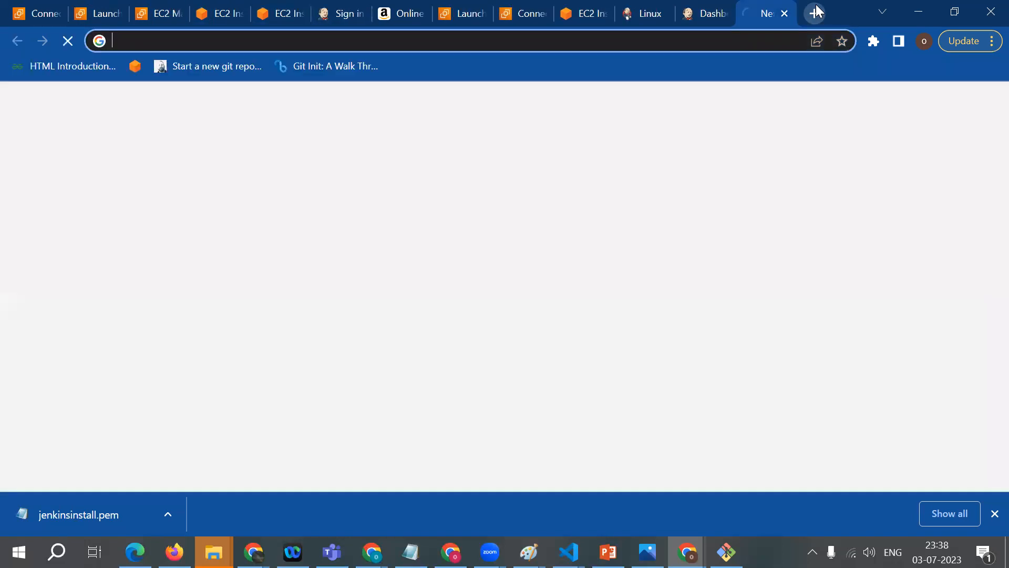
key(ctrl+v)
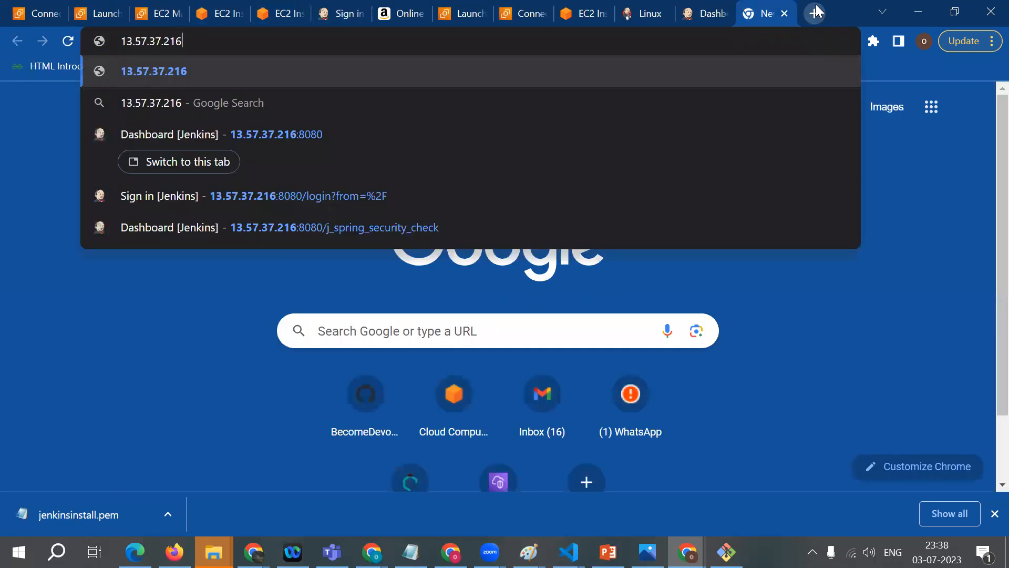
text(:)
key(Return)
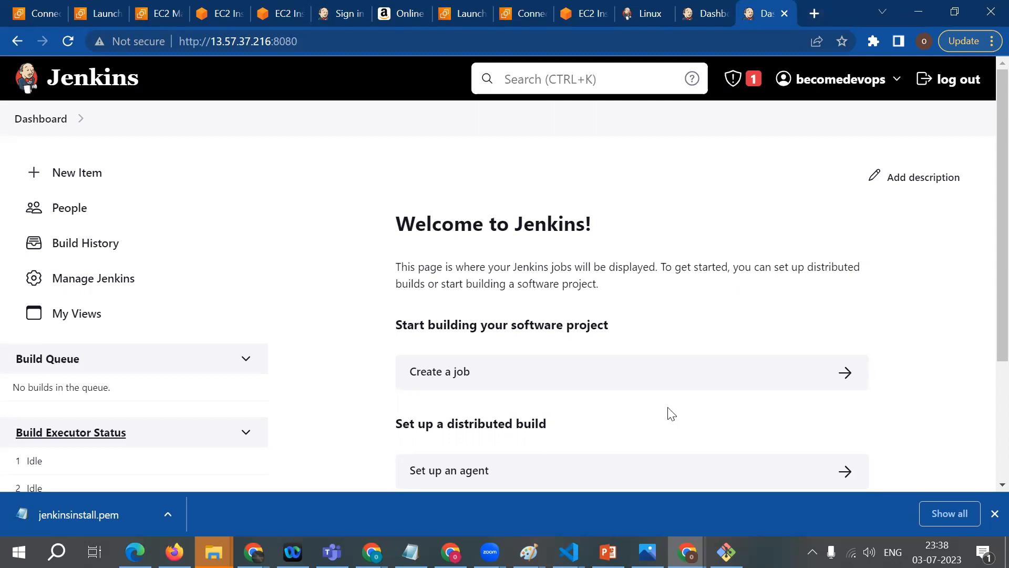
Step: Switch to the Paint drawing and bring up the diagram linking GitHub, Jenkins, the Maven build and the app server
click(530, 553)
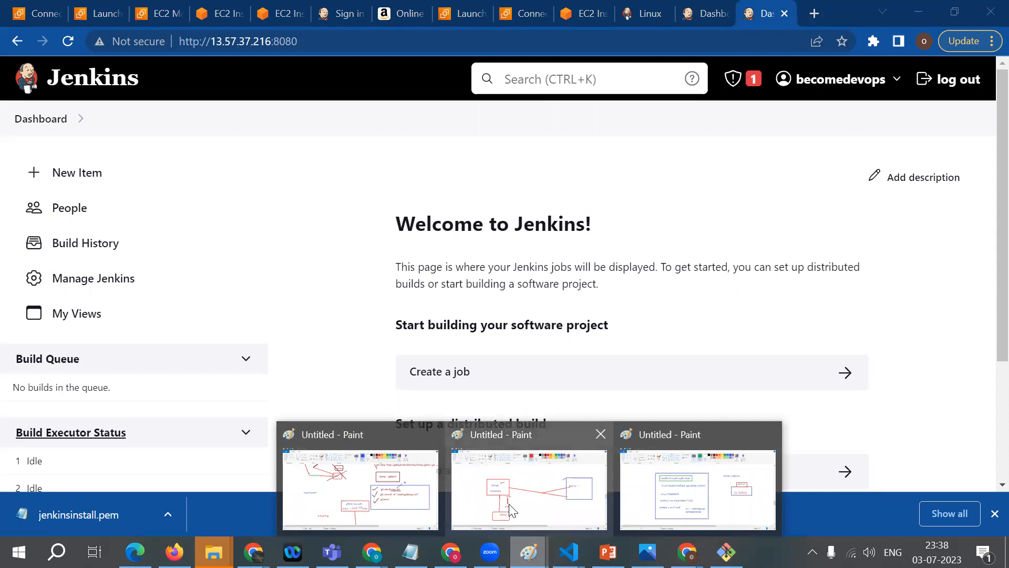
click(700, 496)
mouse_move(985, 359)
mouse_down()
mouse_move(986, 268)
mouse_move(988, 328)
mouse_up()
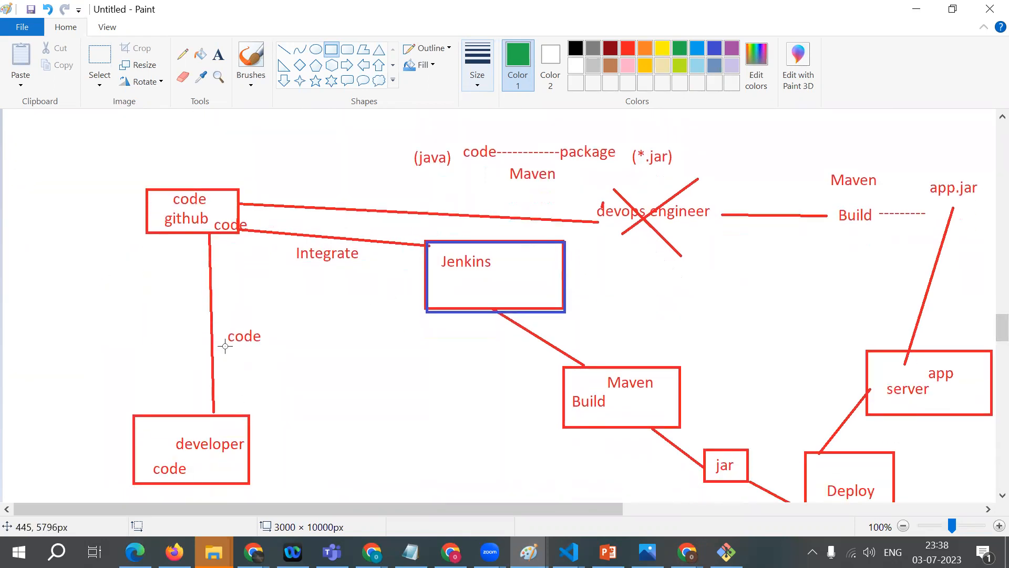
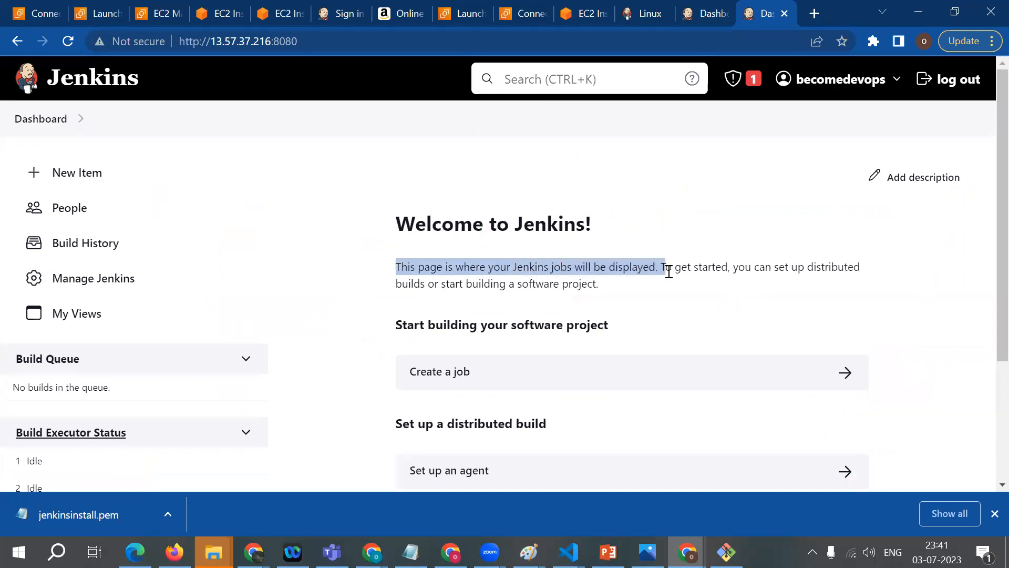
scroll(982, 315, down, 2)
scroll(988, 101, up, 2)
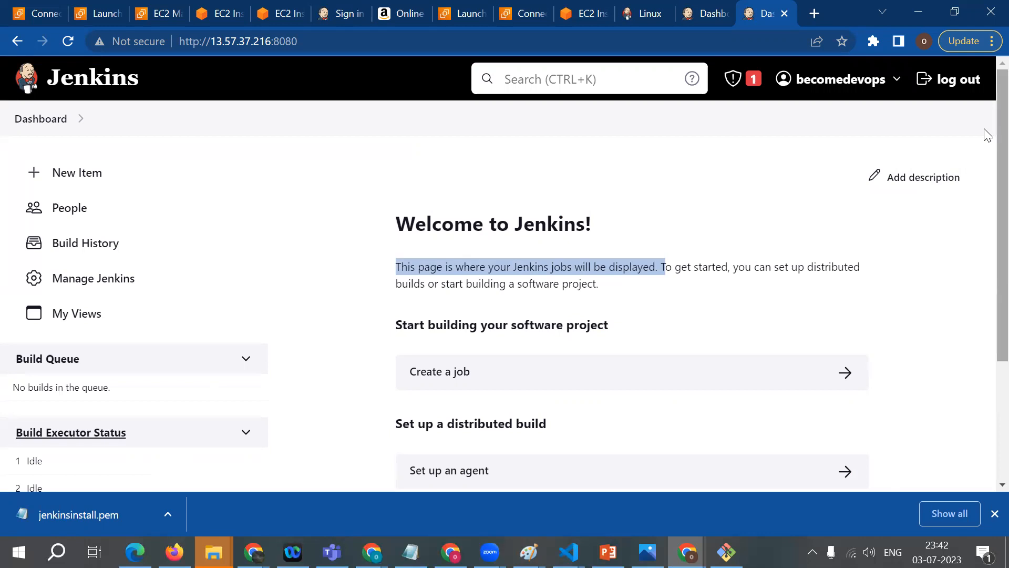
scroll(987, 269, down, 3)
scroll(988, 269, up, 3)
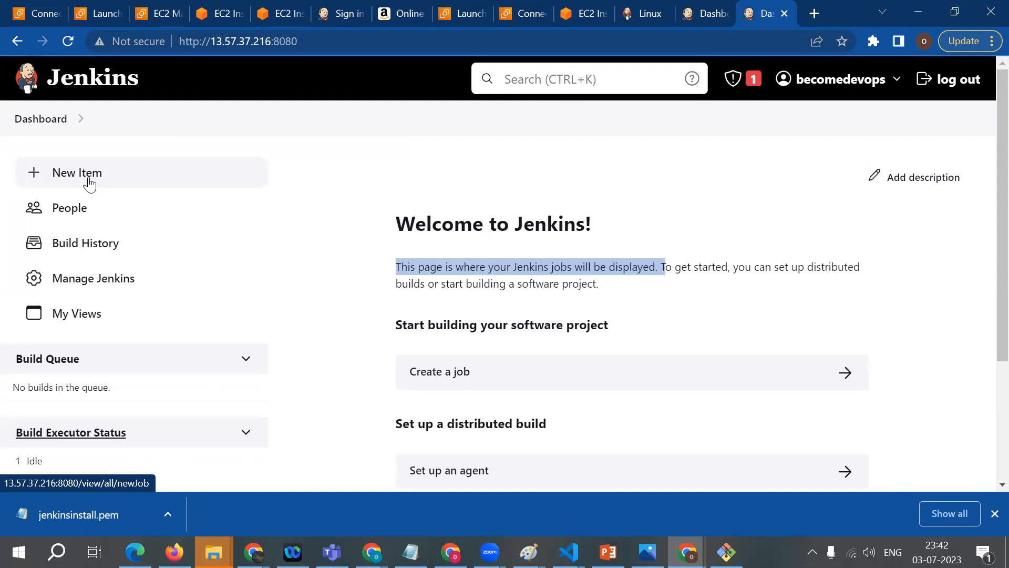
Step: Start a new Jenkins item and name it 1st_jenkins_job
click(59, 182)
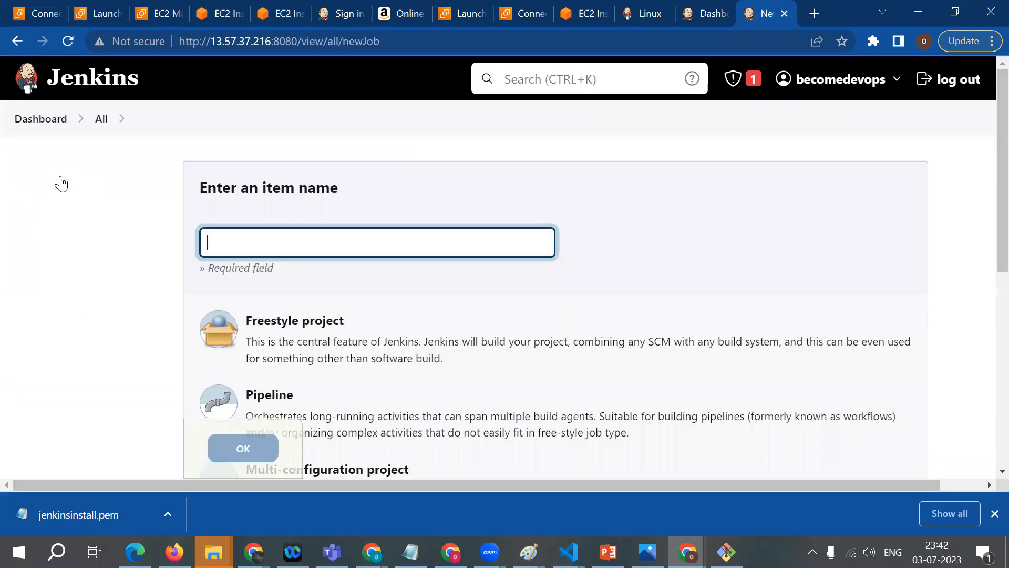
click(244, 242)
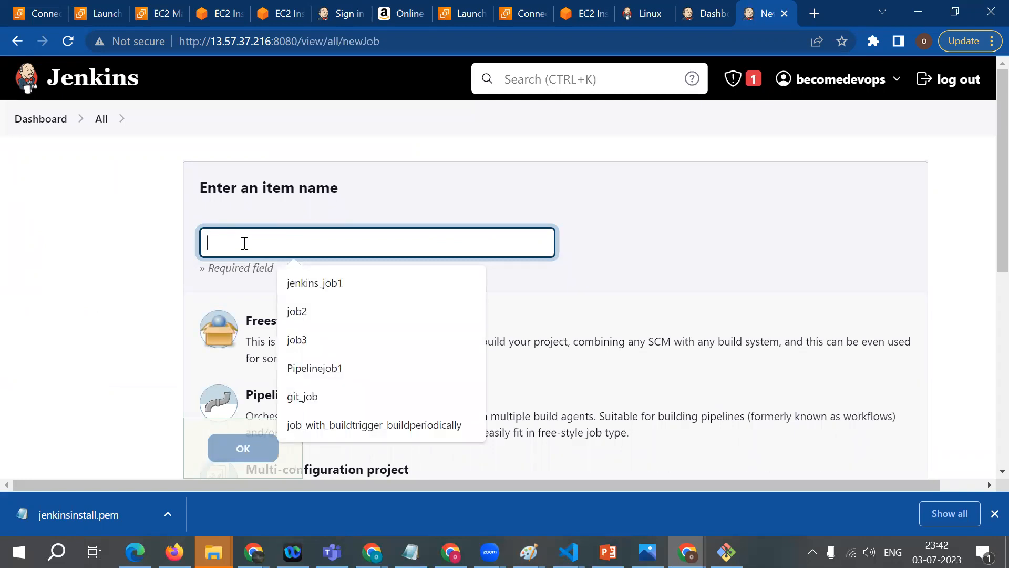
text(1st_jenko)
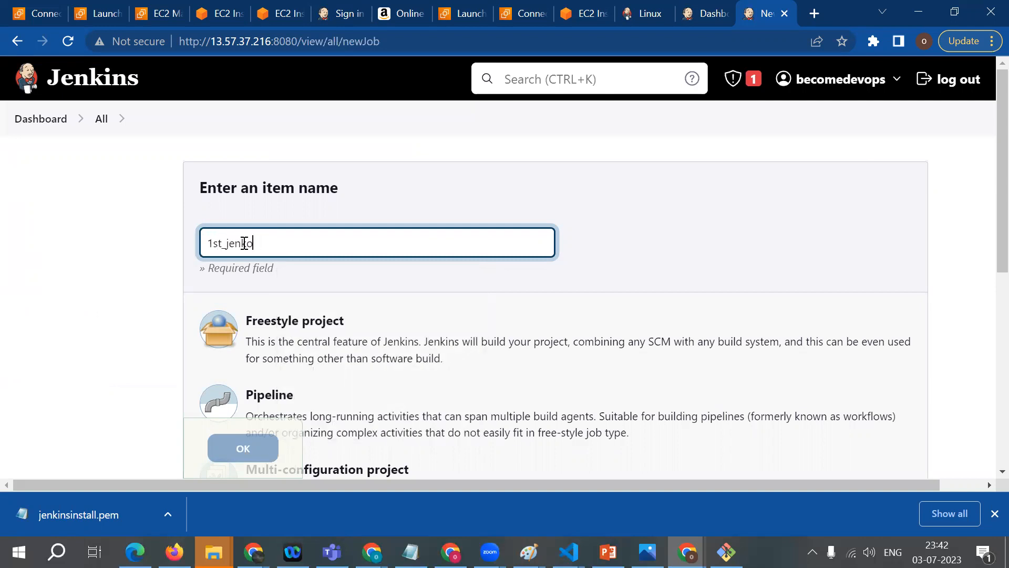
key(BackSpace)
text(ins_job)
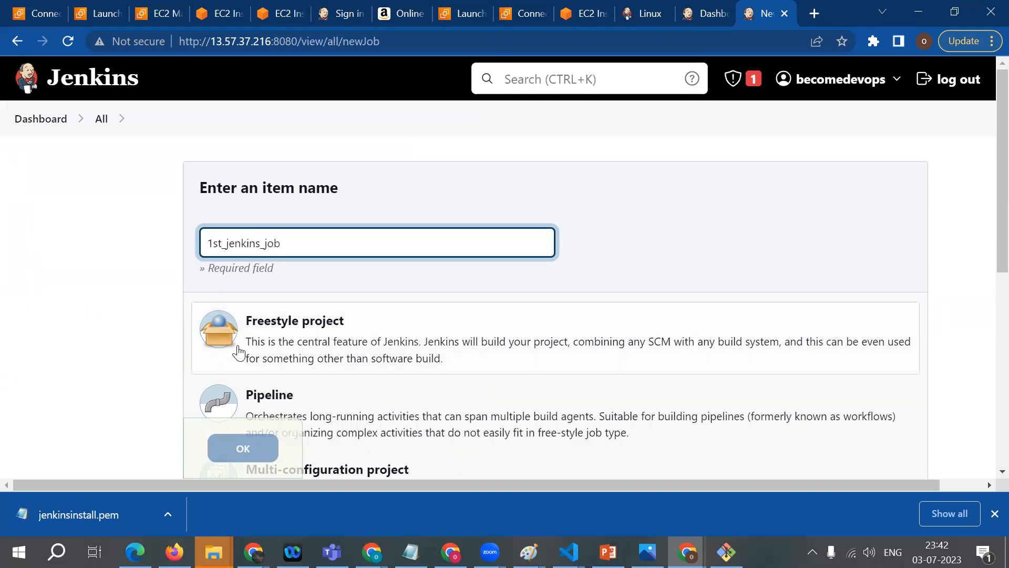
Step: Choose Freestyle project as the item type and create the job
scroll(231, 336, down, 2)
scroll(238, 350, down, 2)
scroll(247, 252, up, 2)
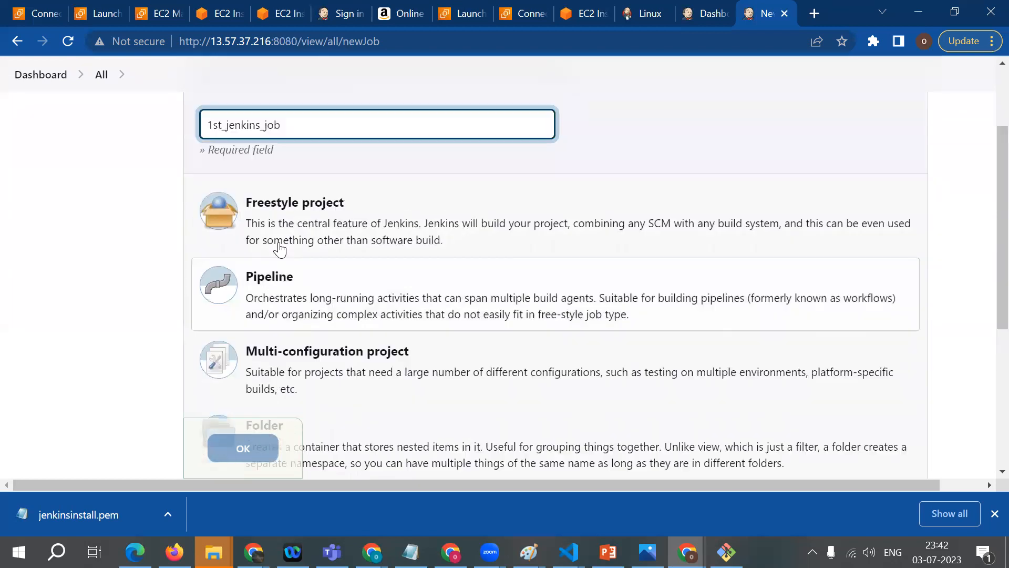
click(262, 239)
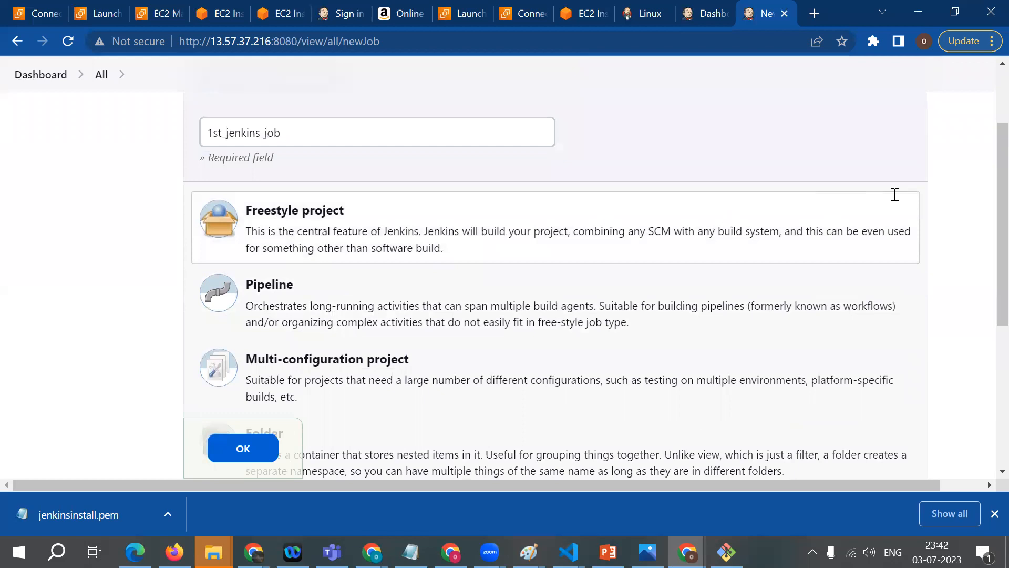
scroll(985, 208, down, 1)
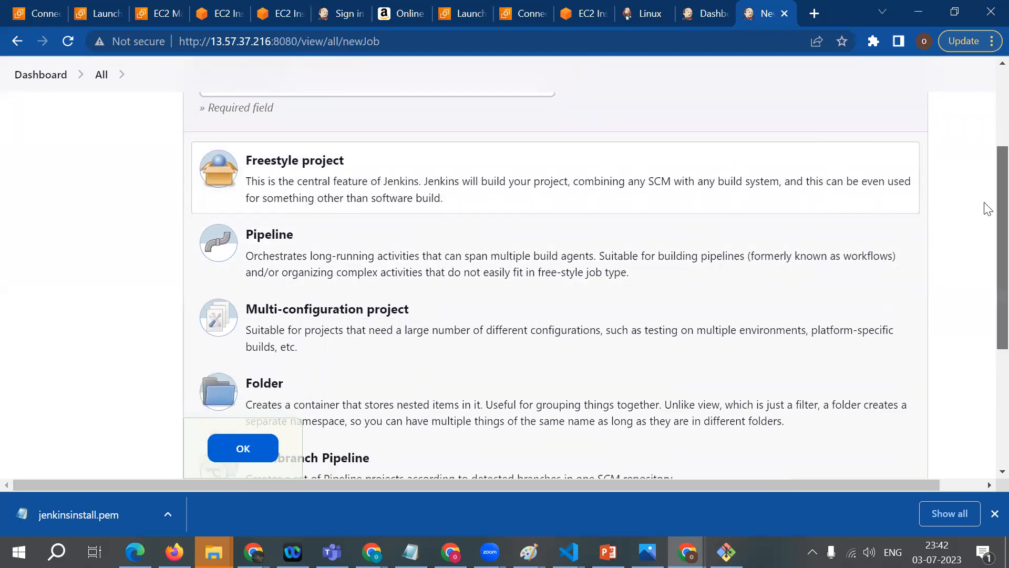
scroll(984, 207, up, 1)
scroll(987, 182, up, 1)
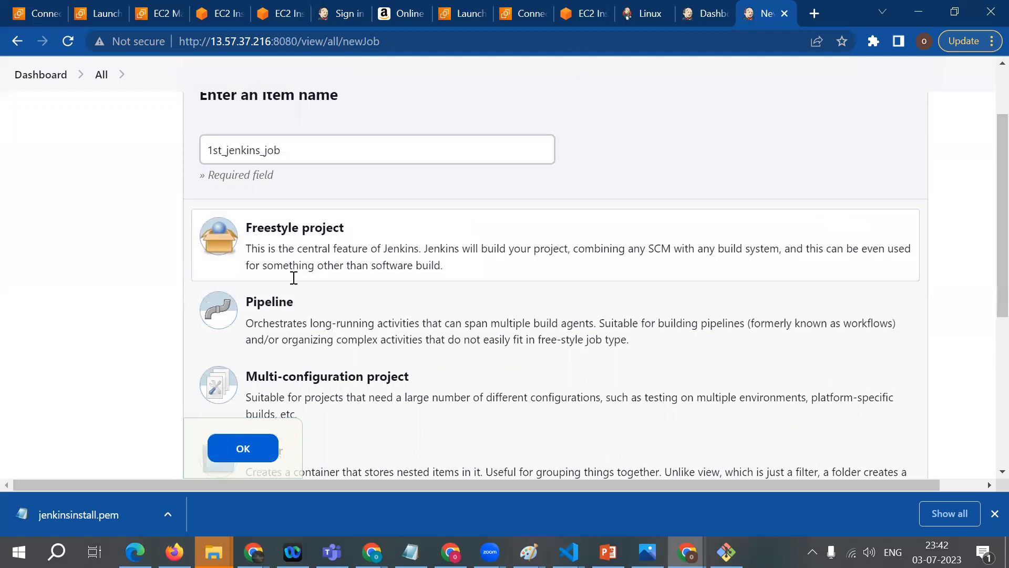
click(245, 449)
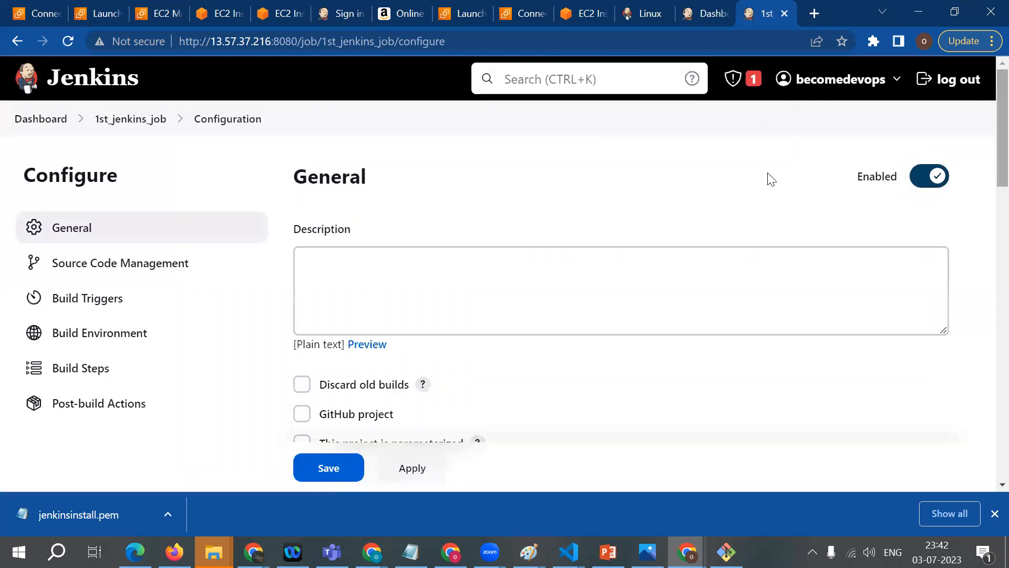
Step: Enter "creating my first job in jenkins" as the job's description
scroll(476, 334, down, 1)
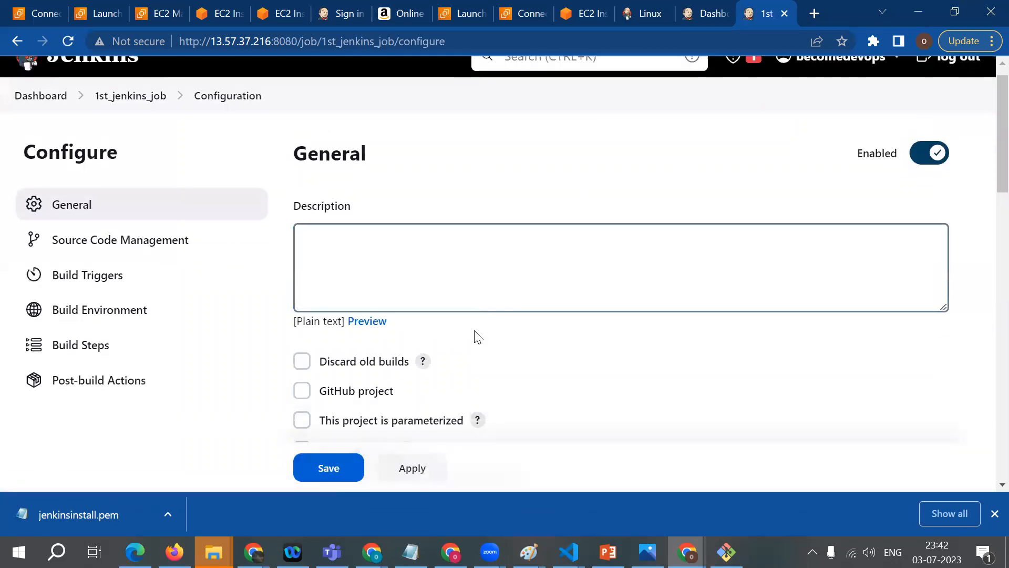
scroll(476, 337, down, 15)
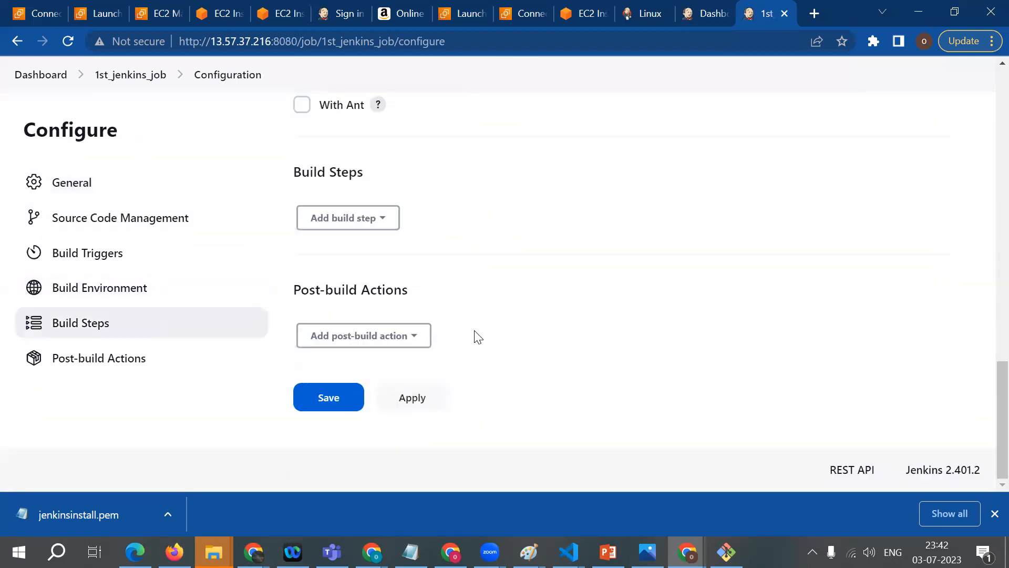
scroll(475, 336, up, 15)
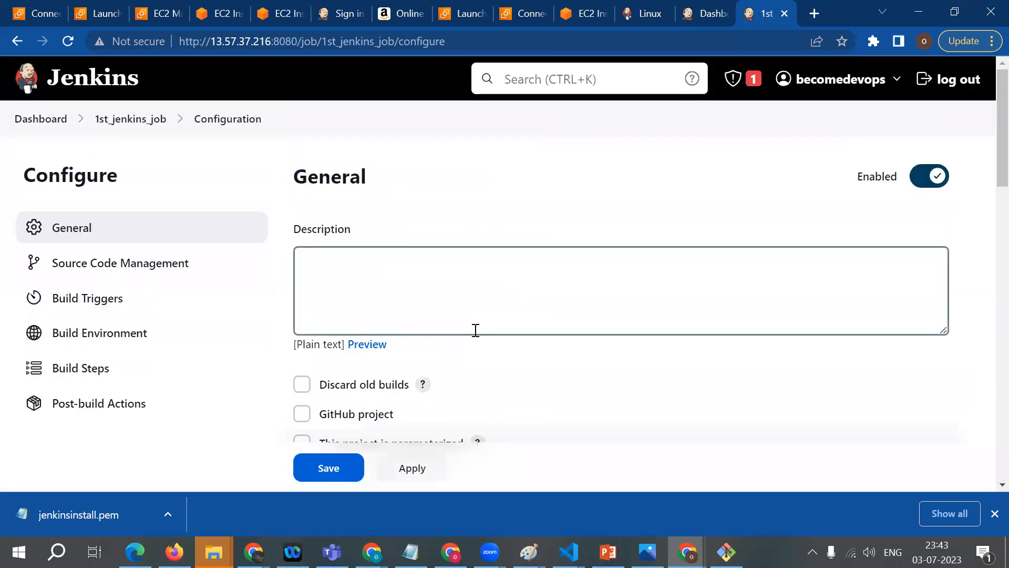
click(321, 273)
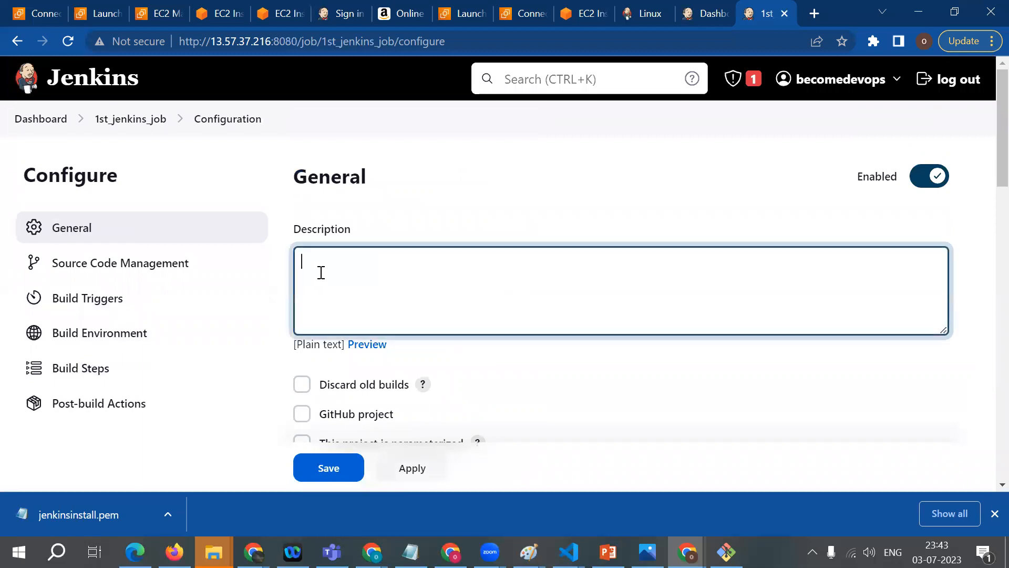
text(creating my first job )
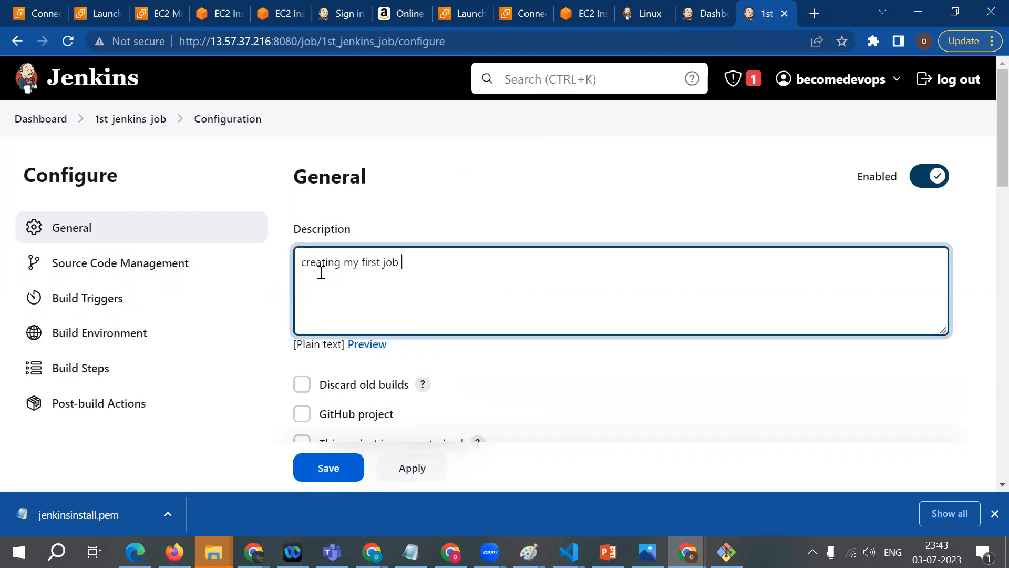
text(in jenkins)
Step: Add an Execute shell build step to the job, leaving source code management, triggers and build environment at their defaults
scroll(322, 276, down, 1)
scroll(322, 279, down, 4)
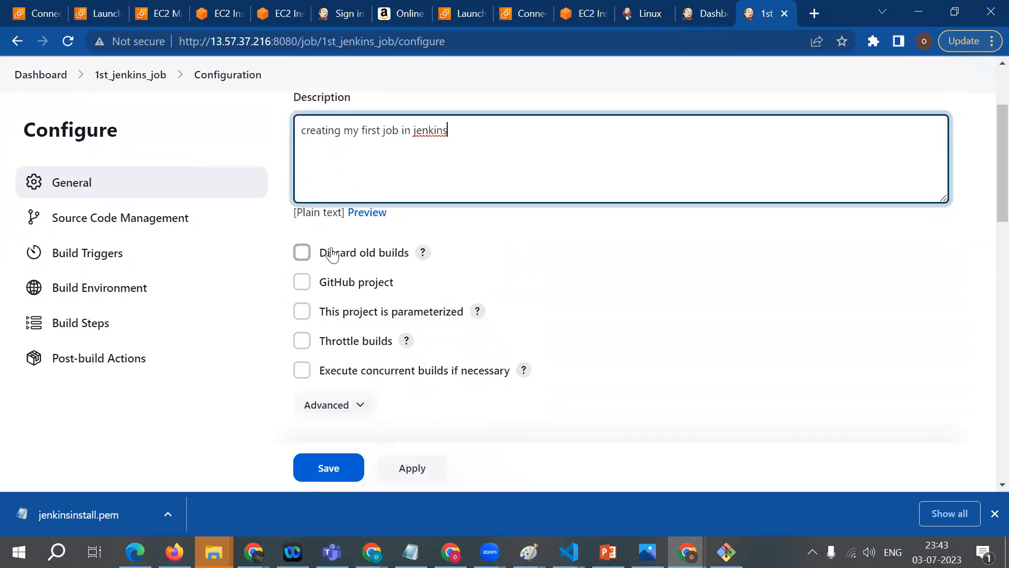
scroll(402, 315, down, 2)
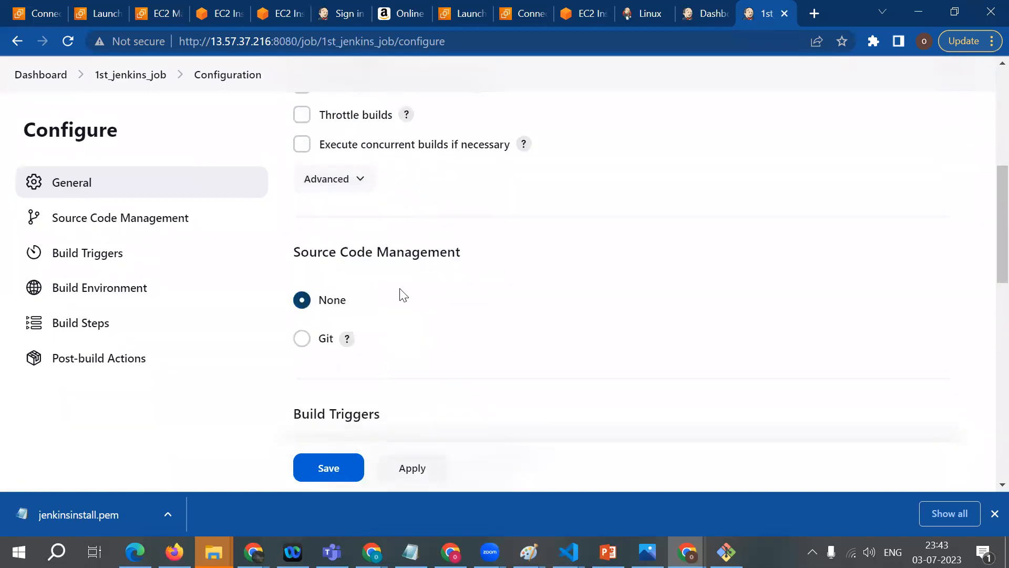
scroll(347, 271, down, 4)
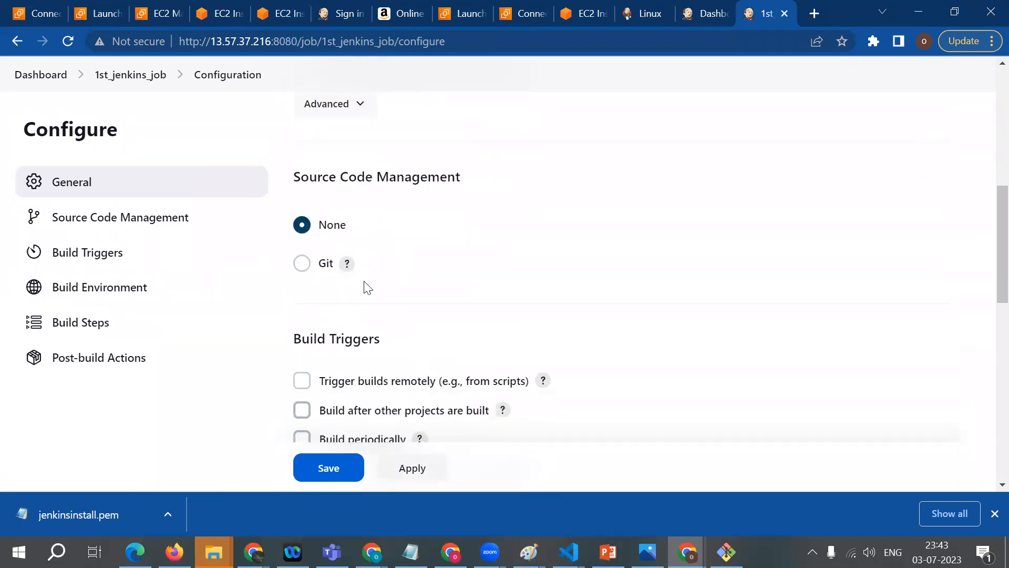
scroll(341, 406, down, 8)
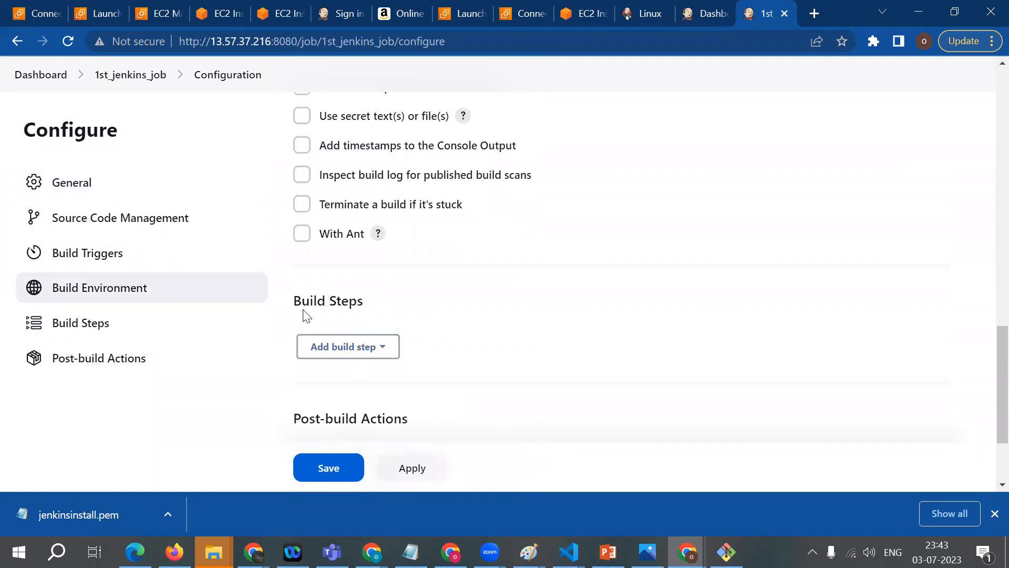
drag(293, 295, 382, 315)
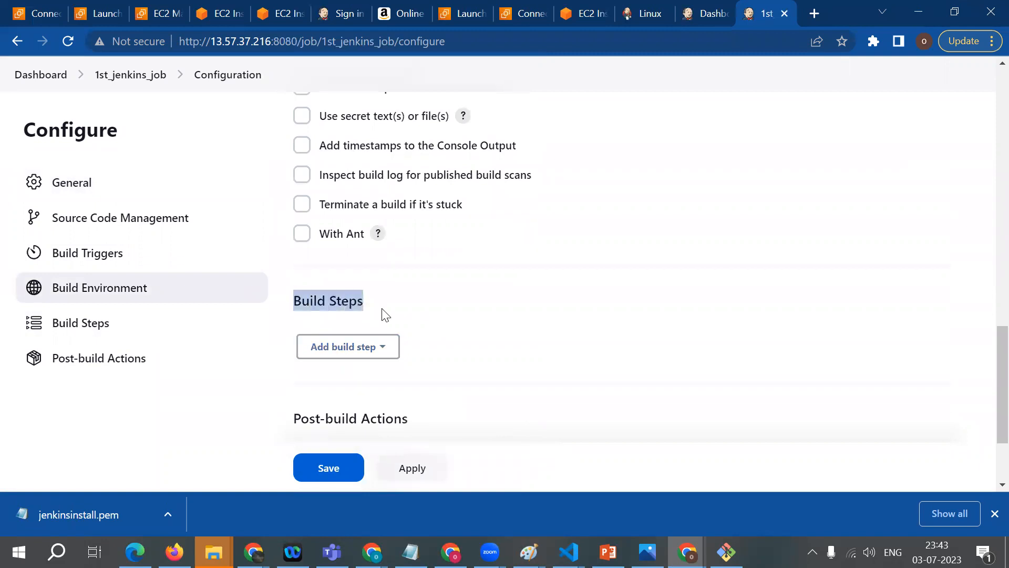
click(388, 358)
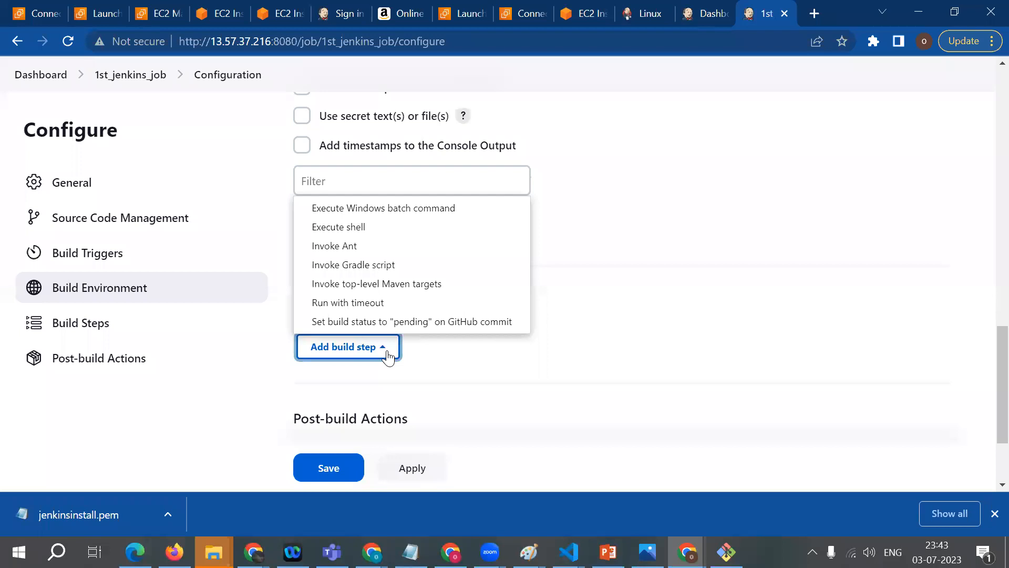
click(349, 227)
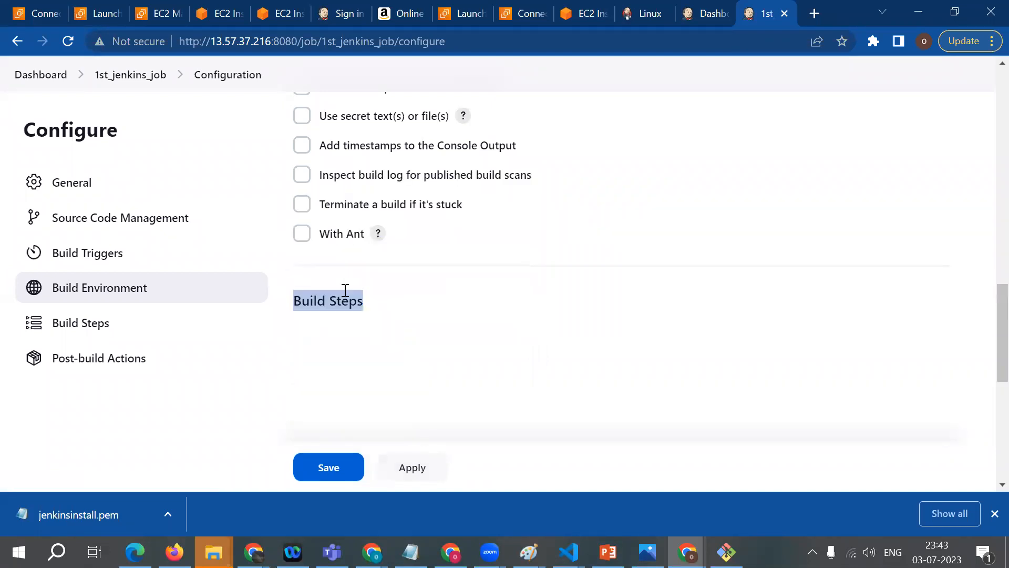
scroll(360, 439, down, 1)
scroll(360, 445, down, 2)
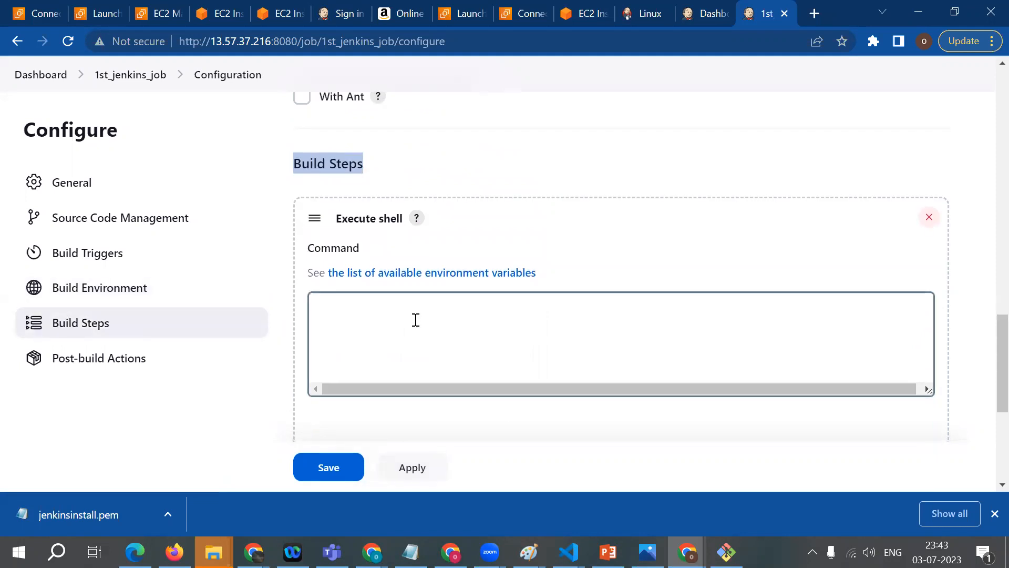
Step: Enter the shell commands "mkdir aws" and "touch jenkins.txt" on separate lines in the build step
click(415, 319)
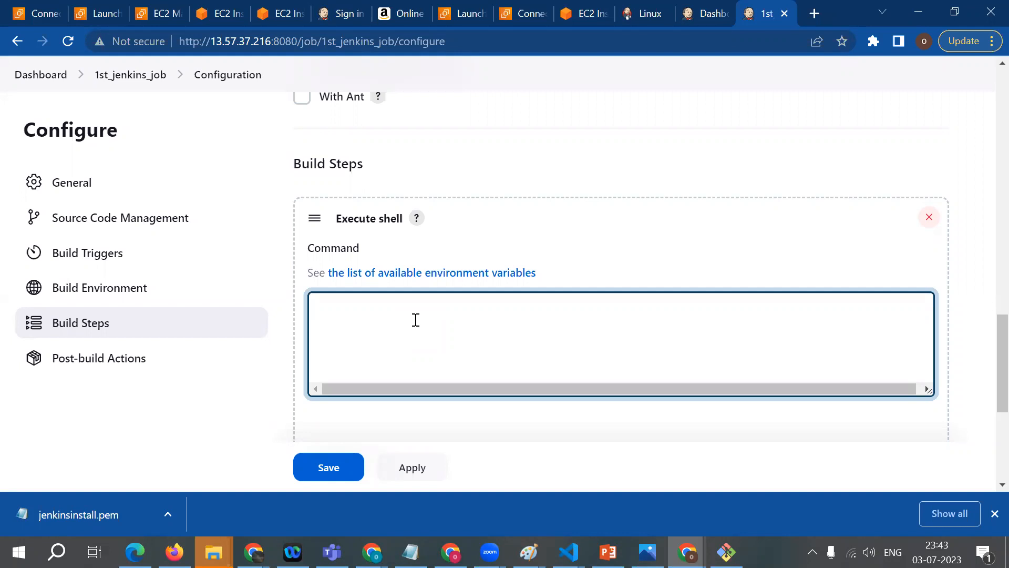
text(mkdir)
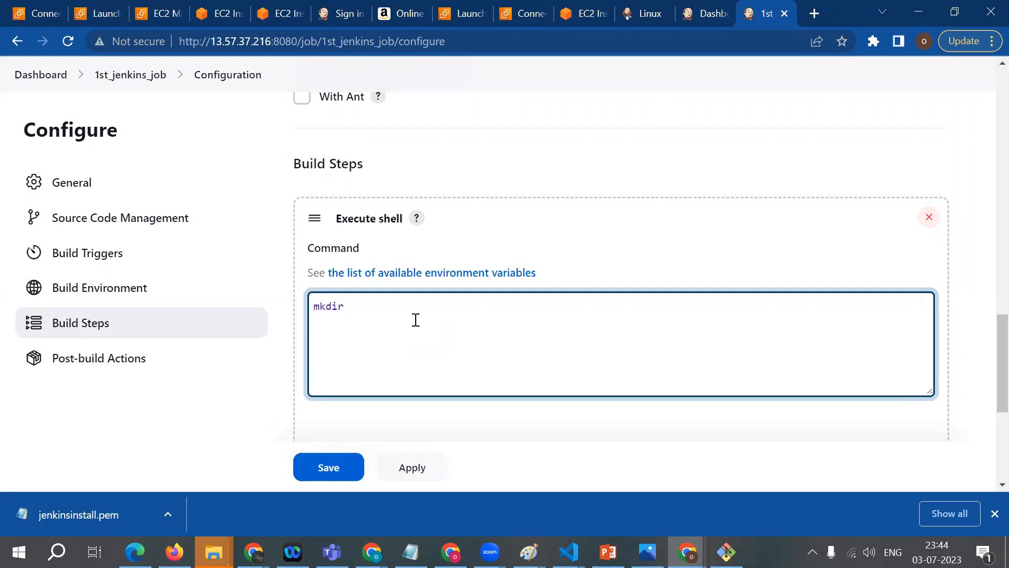
text(awaaw)
key(BackSpace)
key(BackSpace)
text(s)
key(Return)
text(touch jenkins.txt)
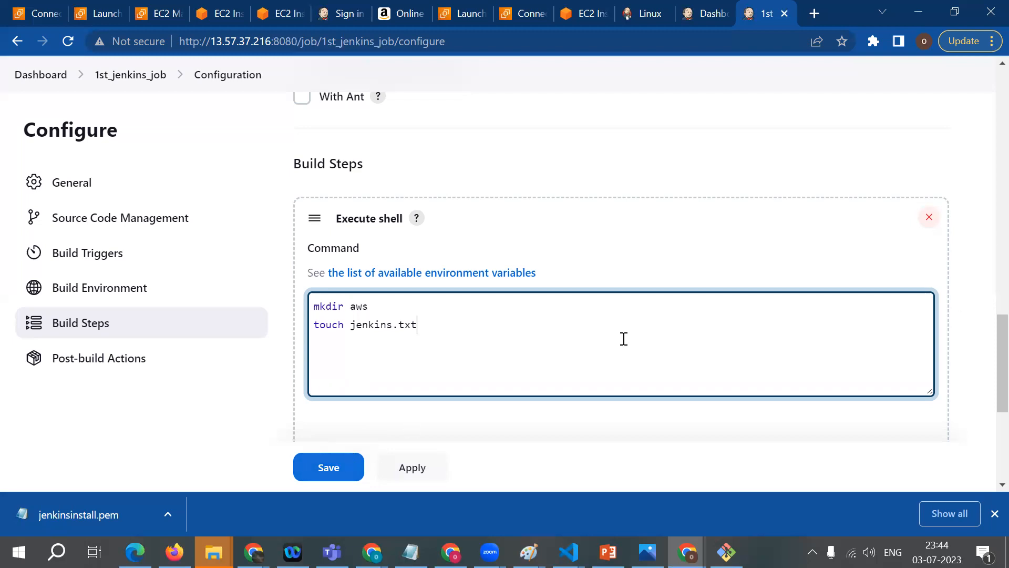
Step: Review the job's configuration from the description through to the shell commands and save it
scroll(986, 158, up, 10)
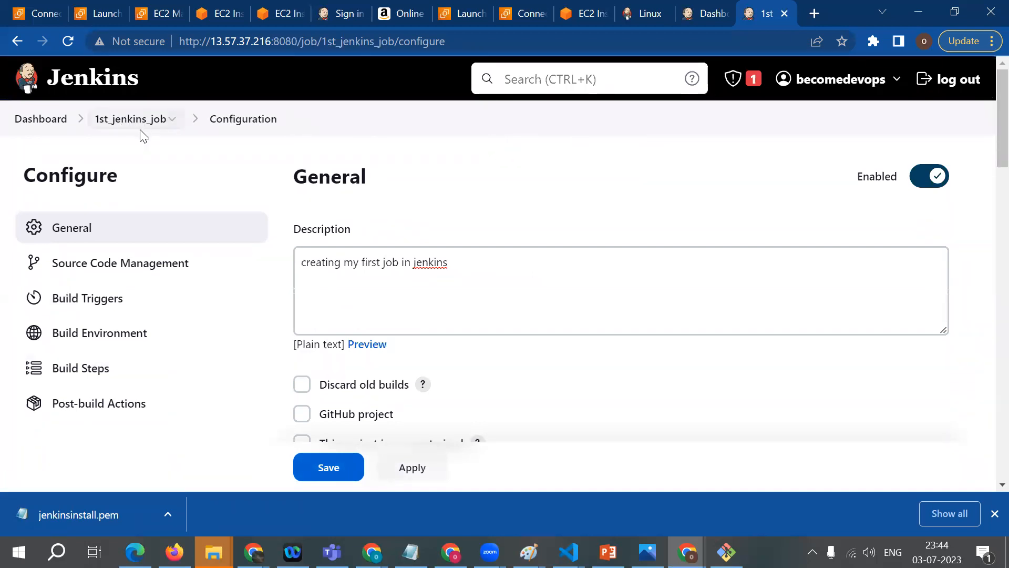
scroll(372, 323, down, 10)
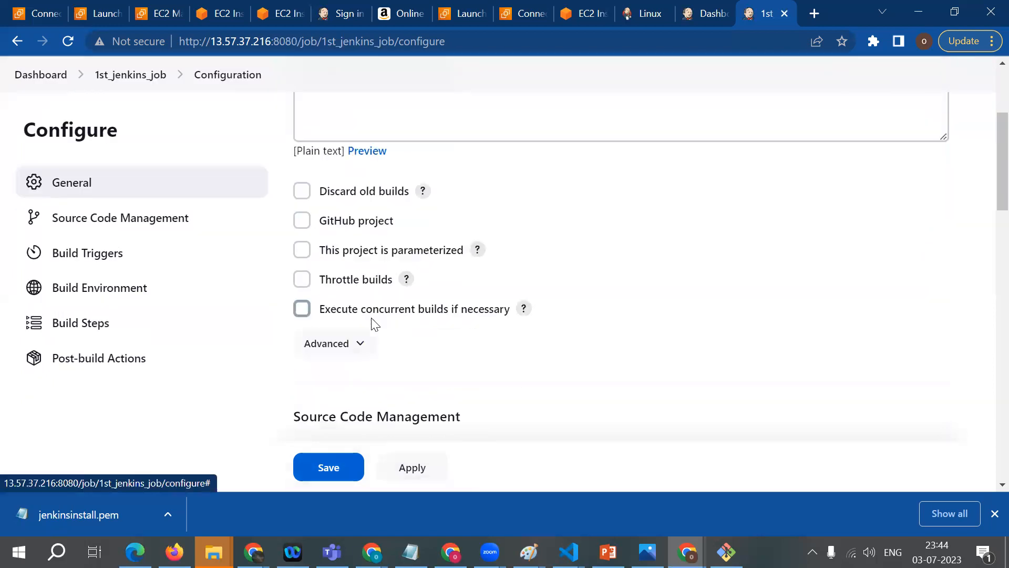
scroll(375, 322, down, 5)
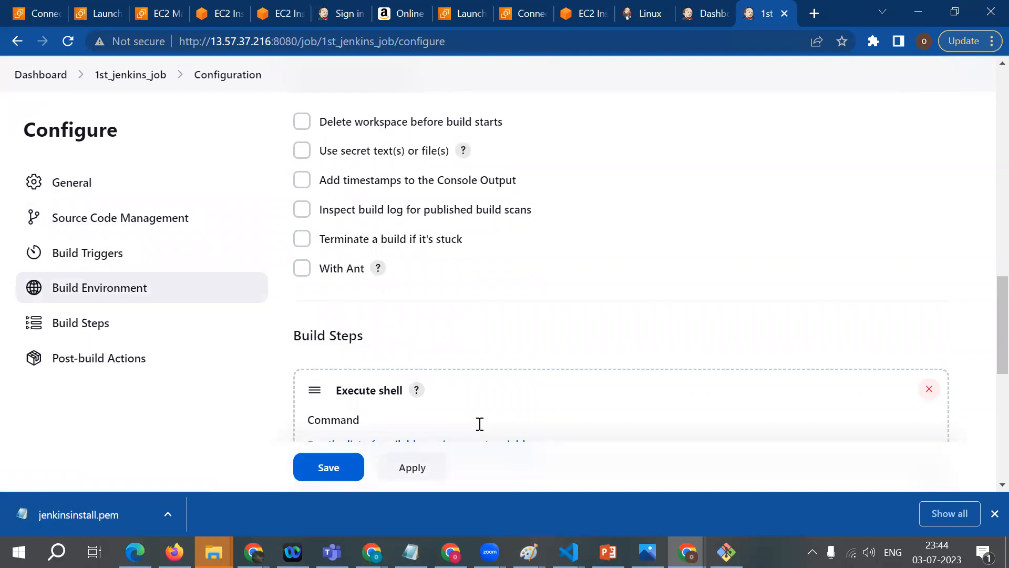
scroll(478, 422, down, 2)
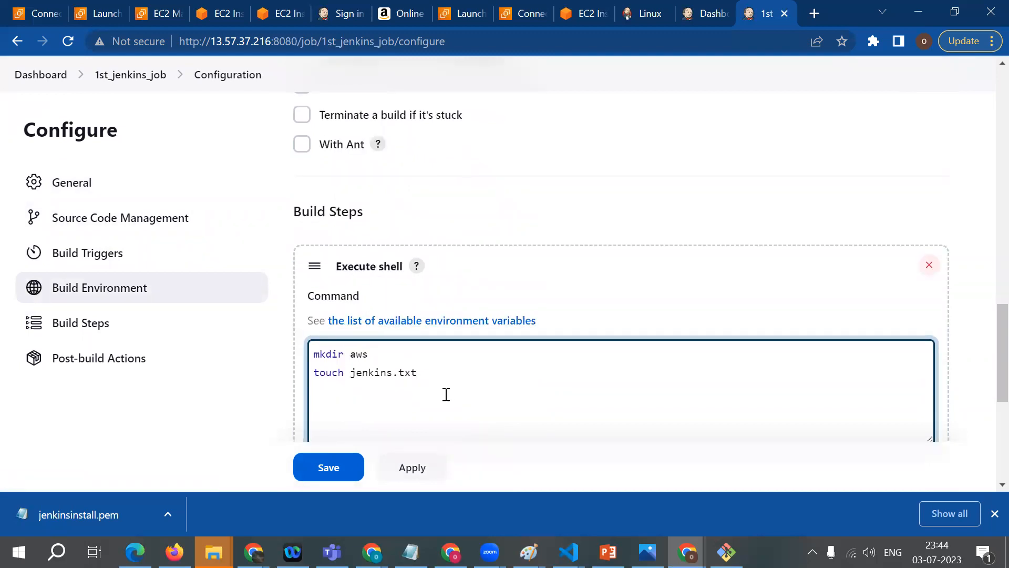
scroll(443, 394, down, 2)
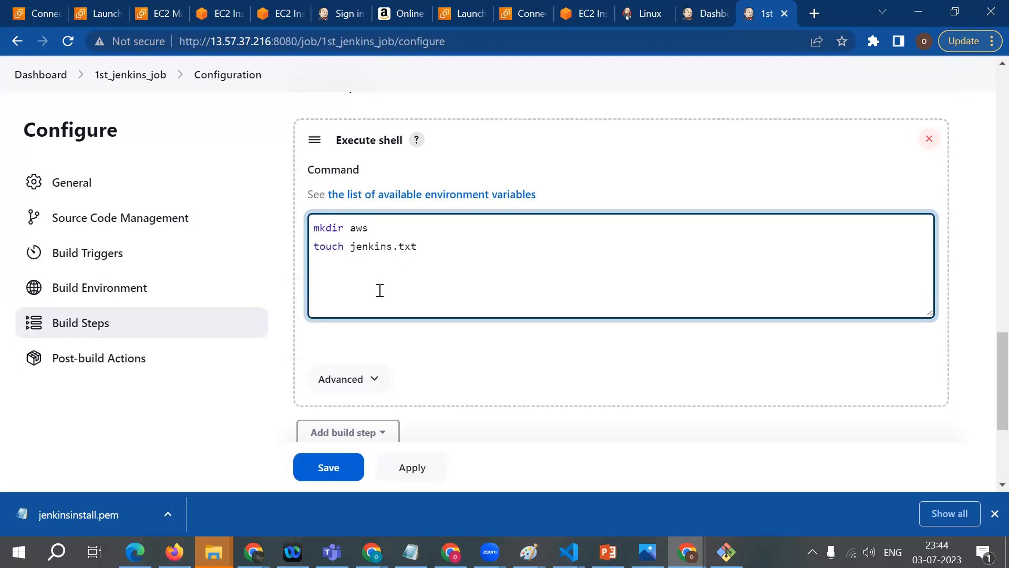
click(319, 479)
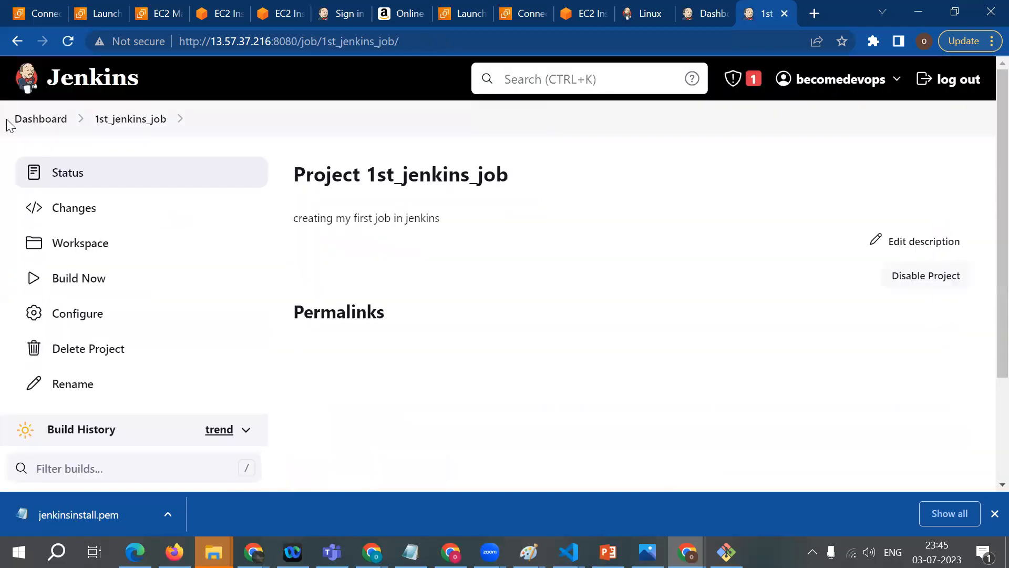
Step: Check the job list on the Jenkins dashboard and open the project page of 1st_jenkins_job
click(22, 126)
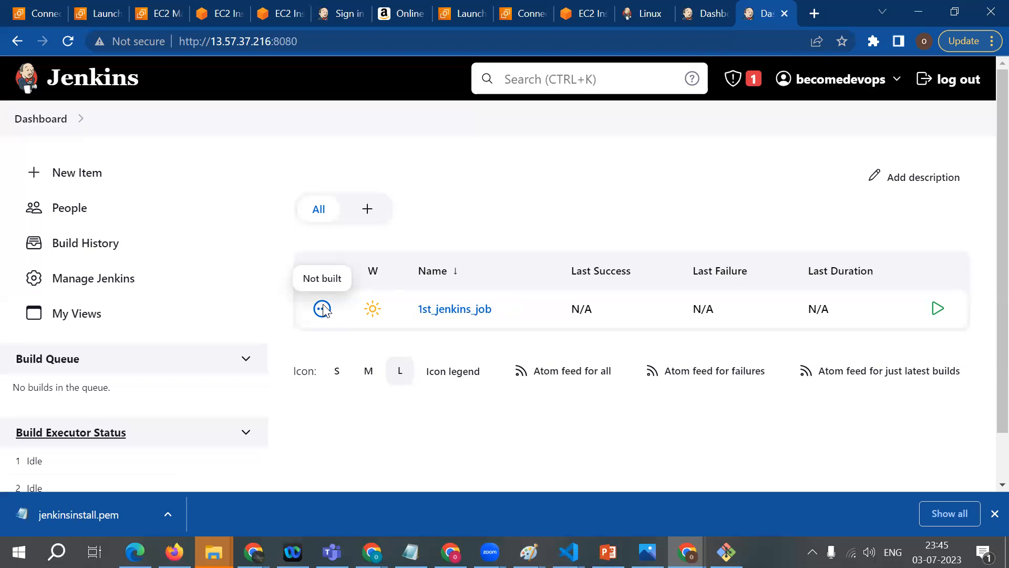
click(468, 311)
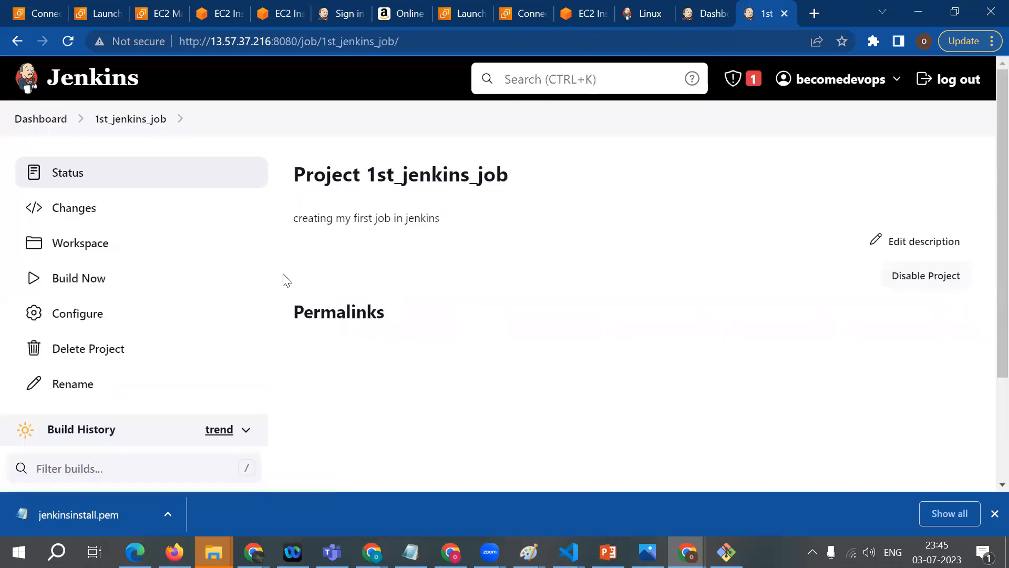
Step: Start a build of 1st_jenkins_job from its project page and bring up its build history
scroll(236, 241, down, 1)
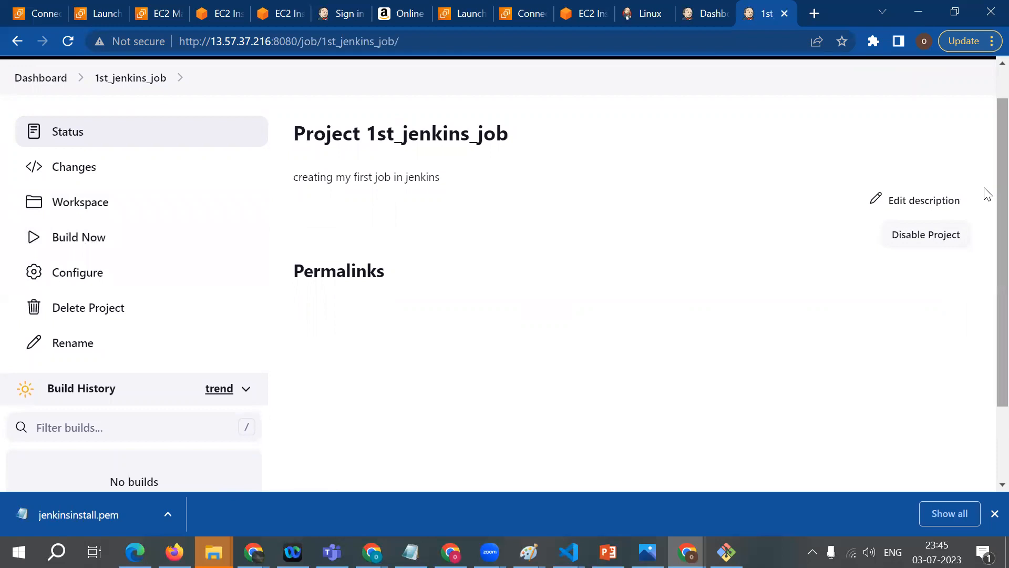
scroll(986, 231, down, 2)
scroll(985, 232, up, 2)
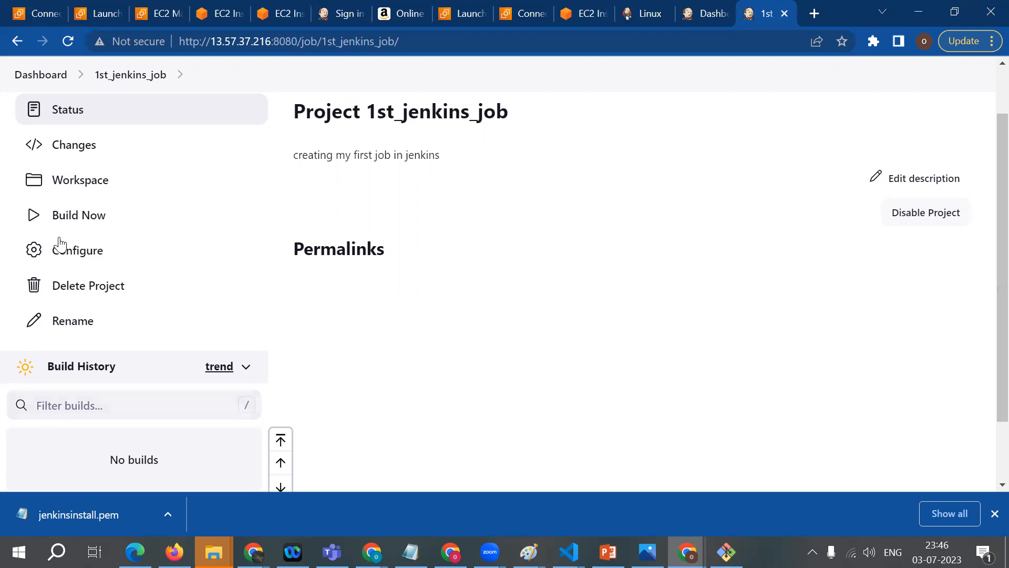
click(35, 224)
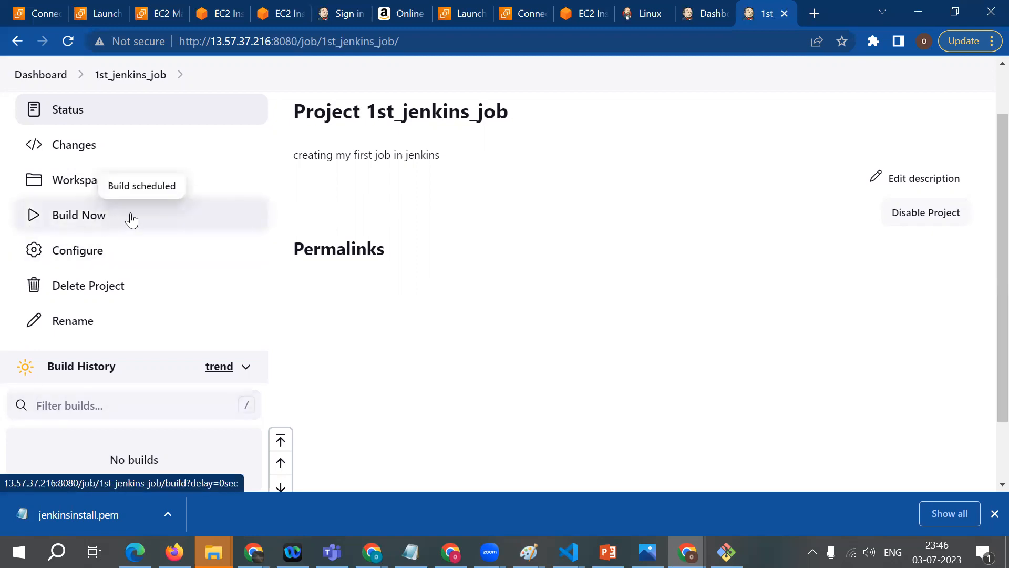
scroll(437, 360, down, 1)
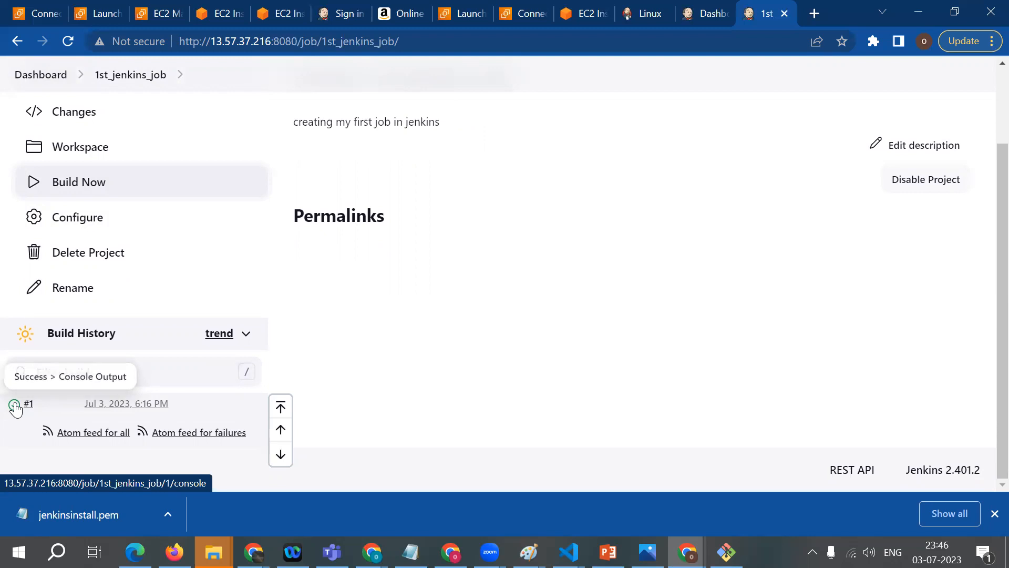
Step: Open the console output of build #1 and examine the starting user, the executed shell commands and the final status
click(15, 405)
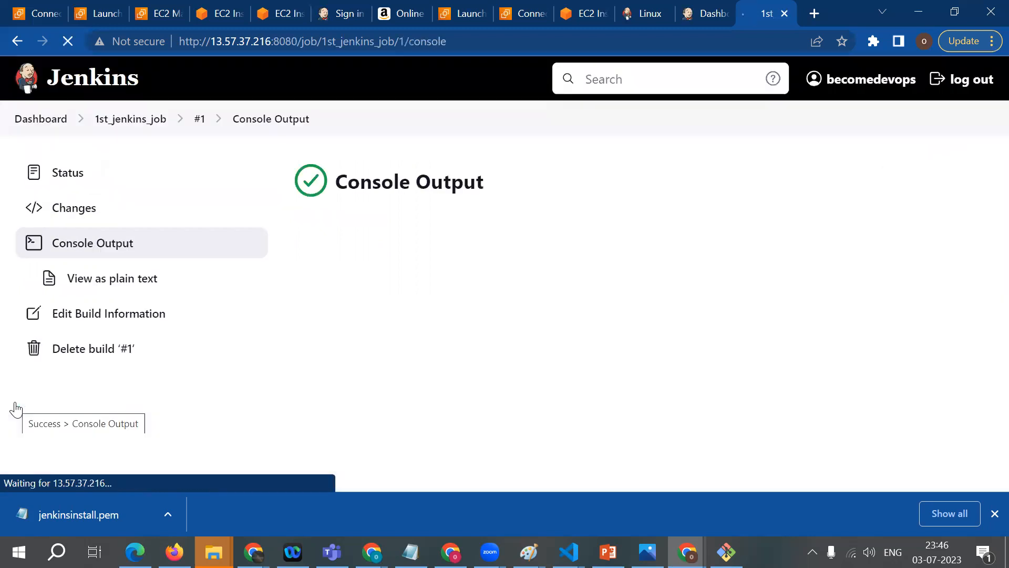
click(318, 184)
drag(500, 194, 335, 200)
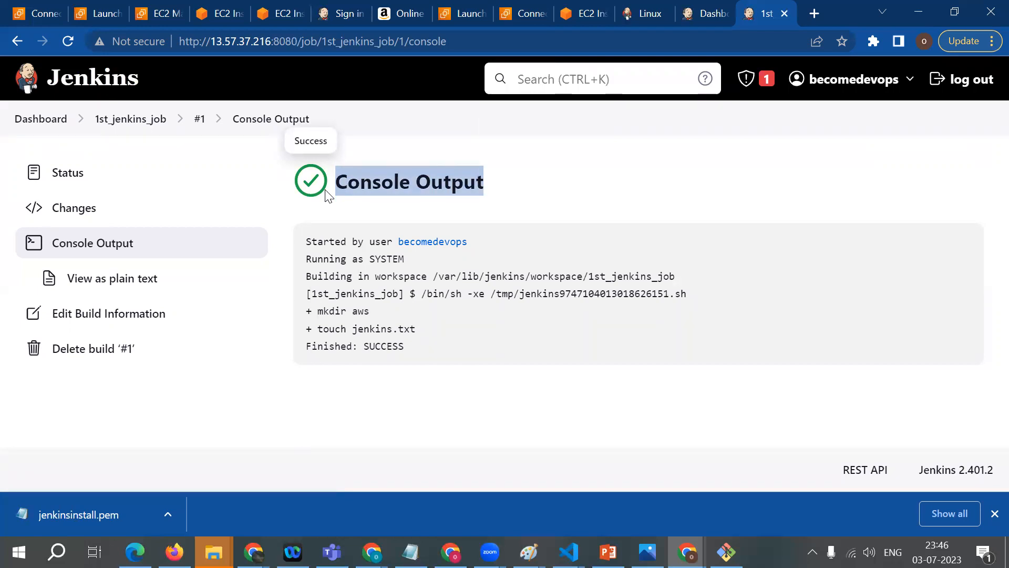
drag(299, 241, 333, 238)
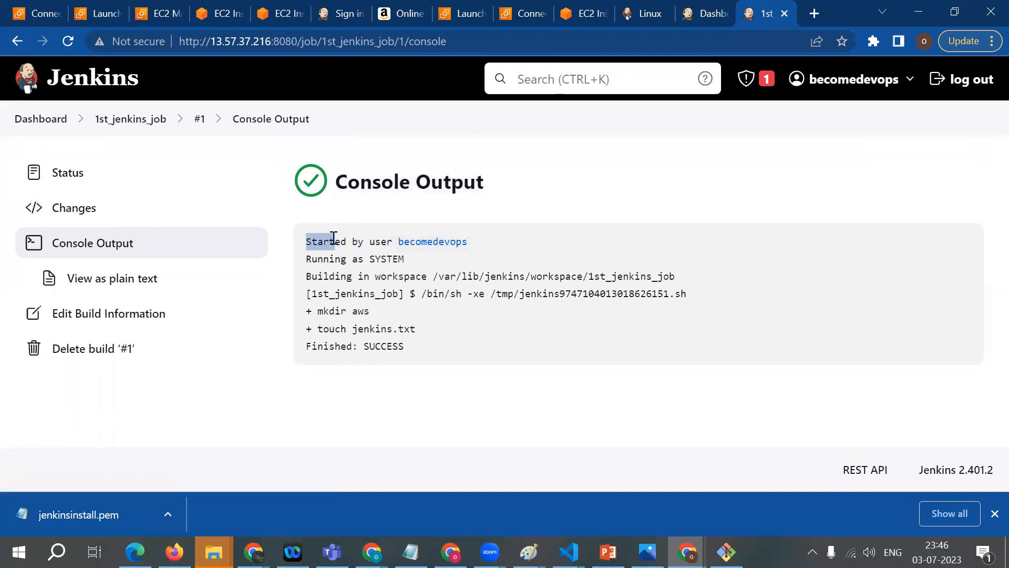
click(333, 238)
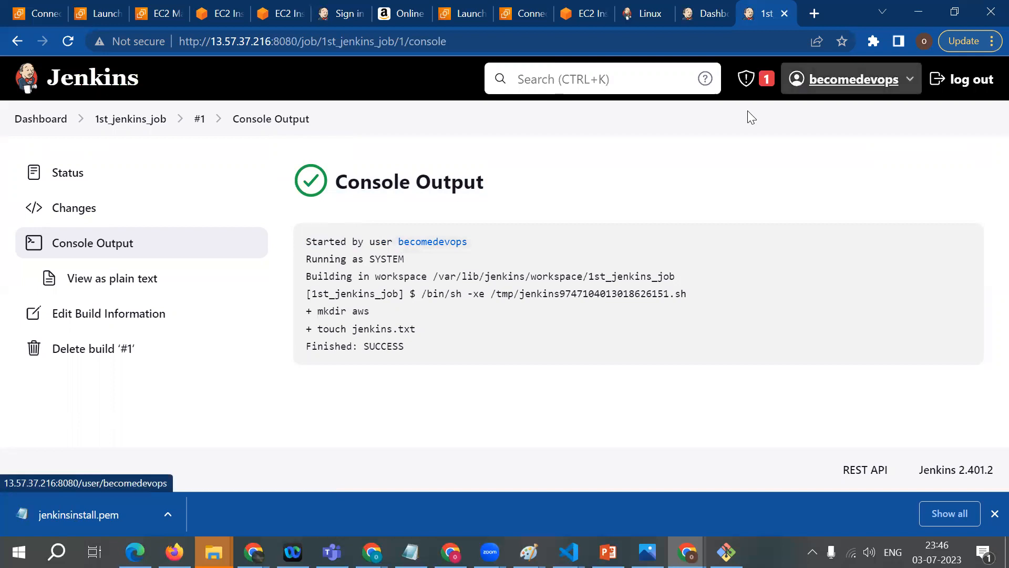
mouse_move(851, 98)
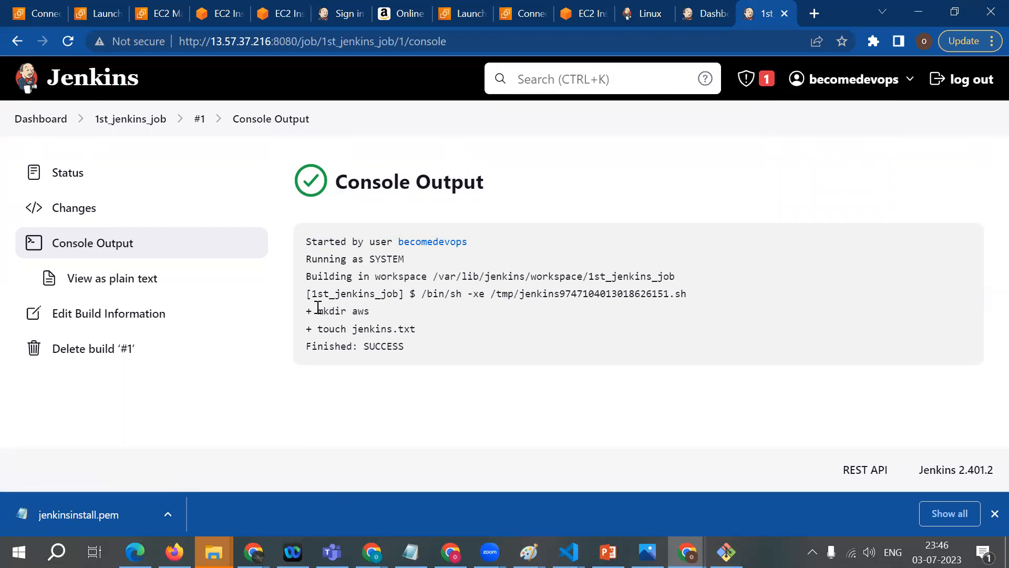
drag(318, 308, 371, 316)
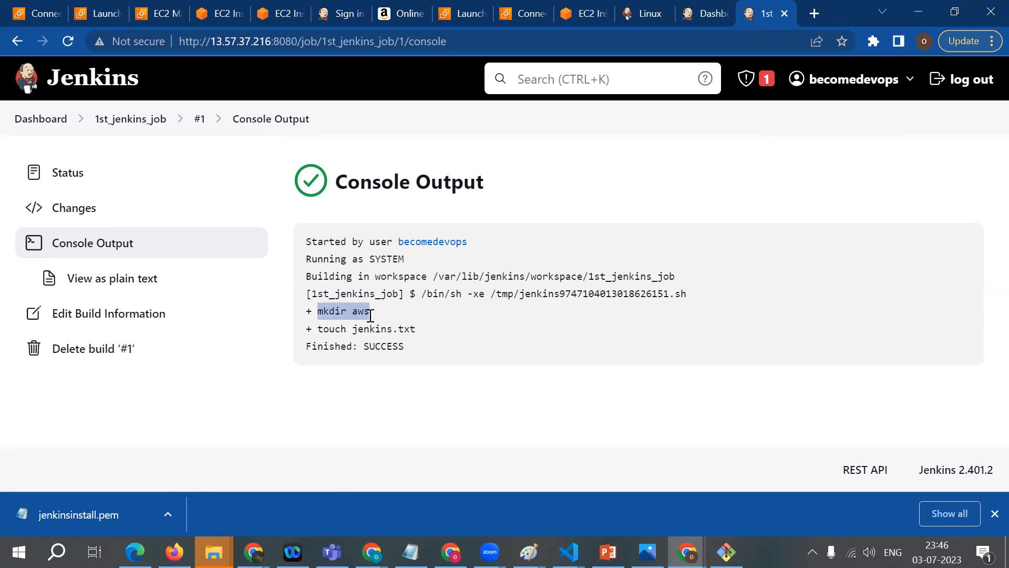
click(386, 316)
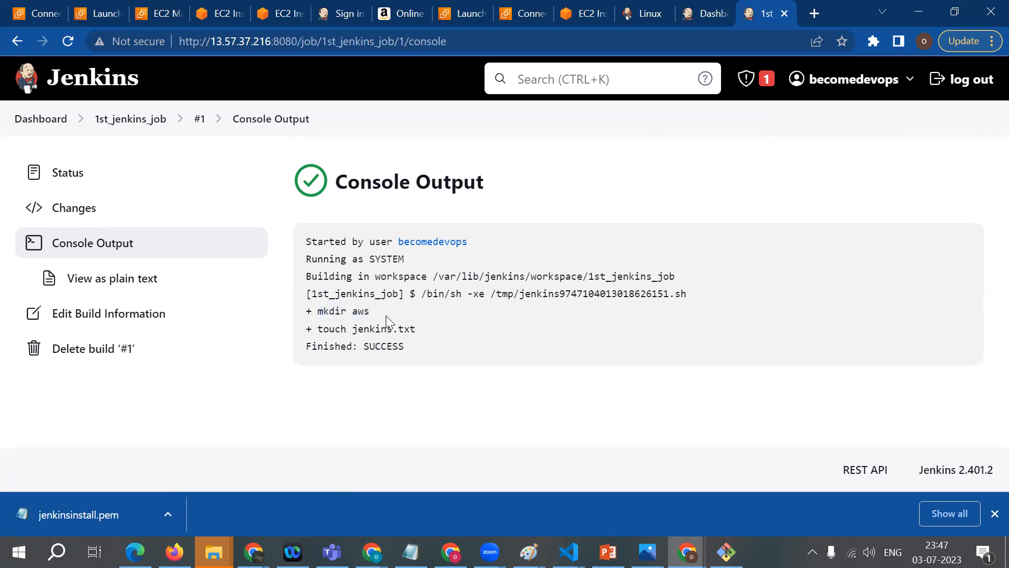
drag(318, 329, 384, 320)
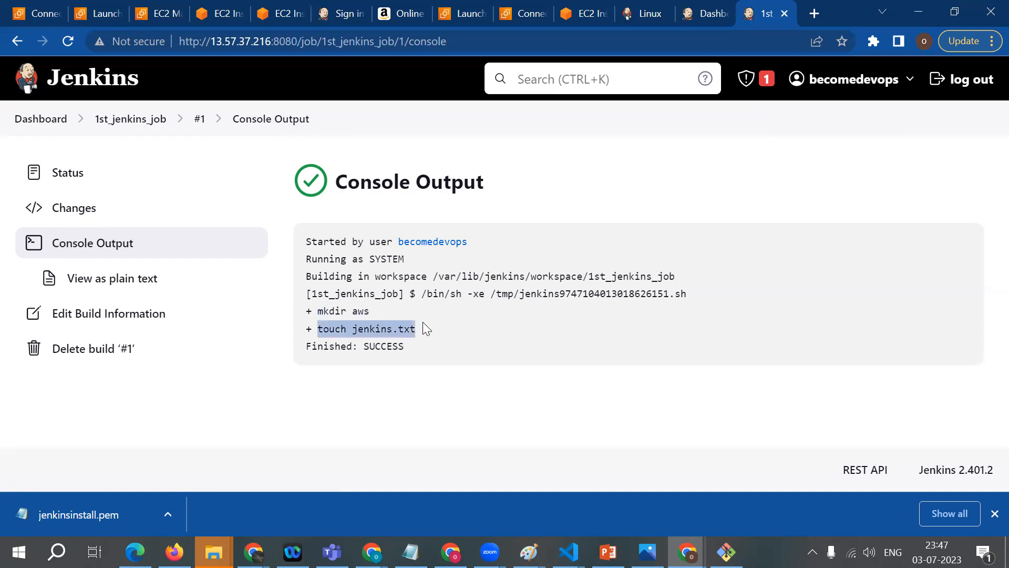
drag(412, 361, 304, 363)
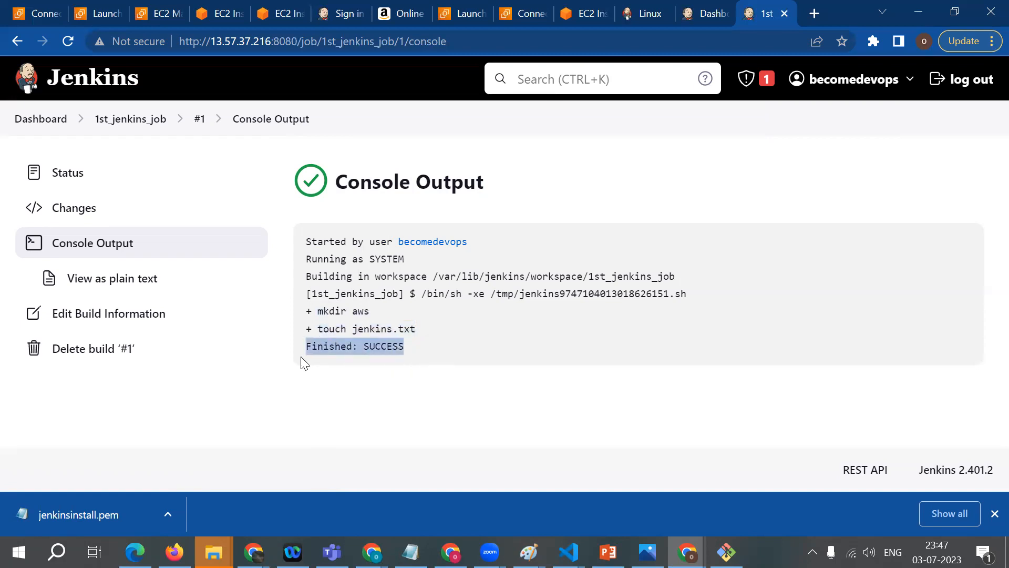
Step: Return to the Jenkins dashboard and create a new freestyle project named mysecondjob_jenkins
click(52, 122)
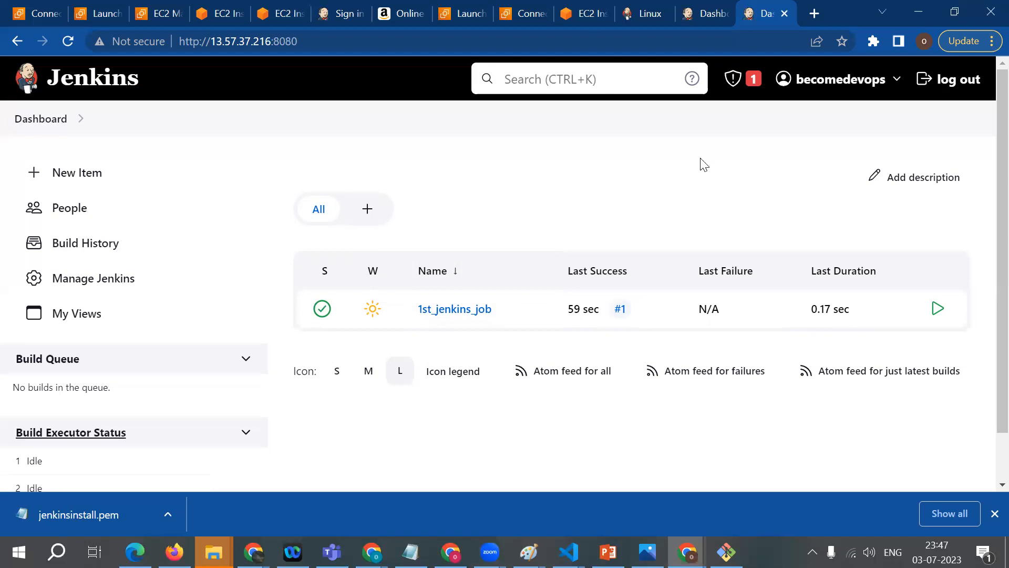
click(99, 173)
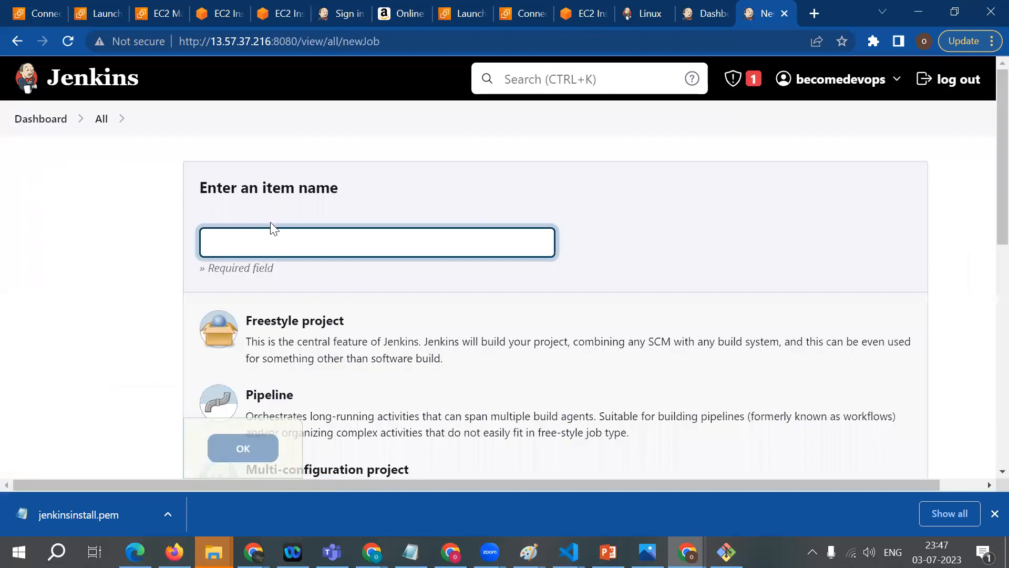
click(45, 121)
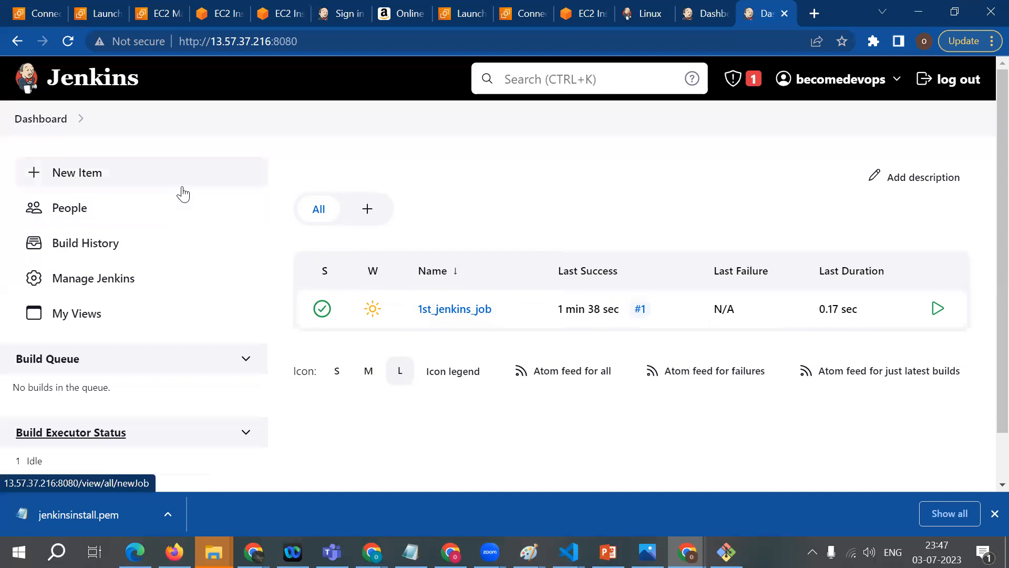
click(70, 187)
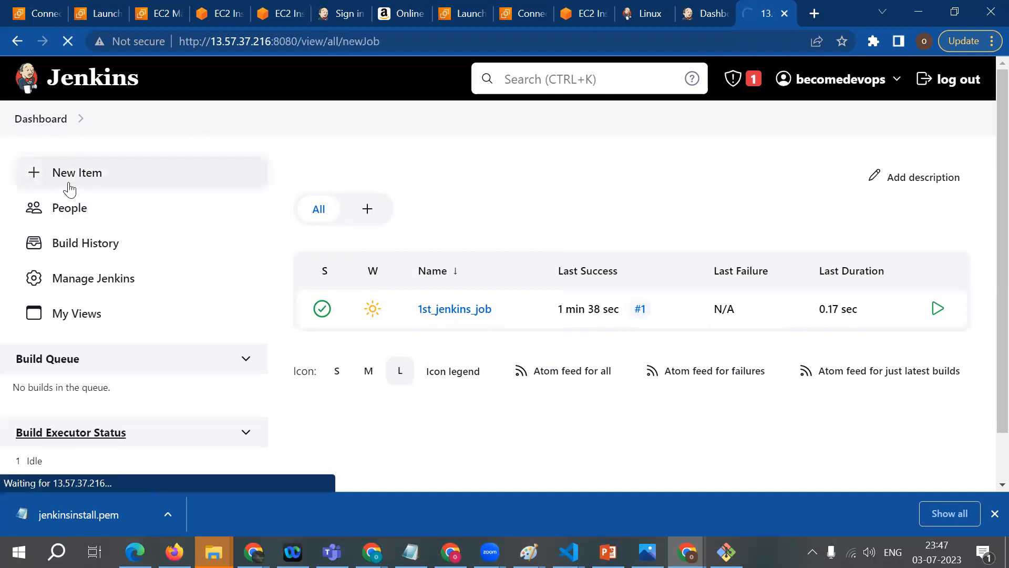
click(232, 235)
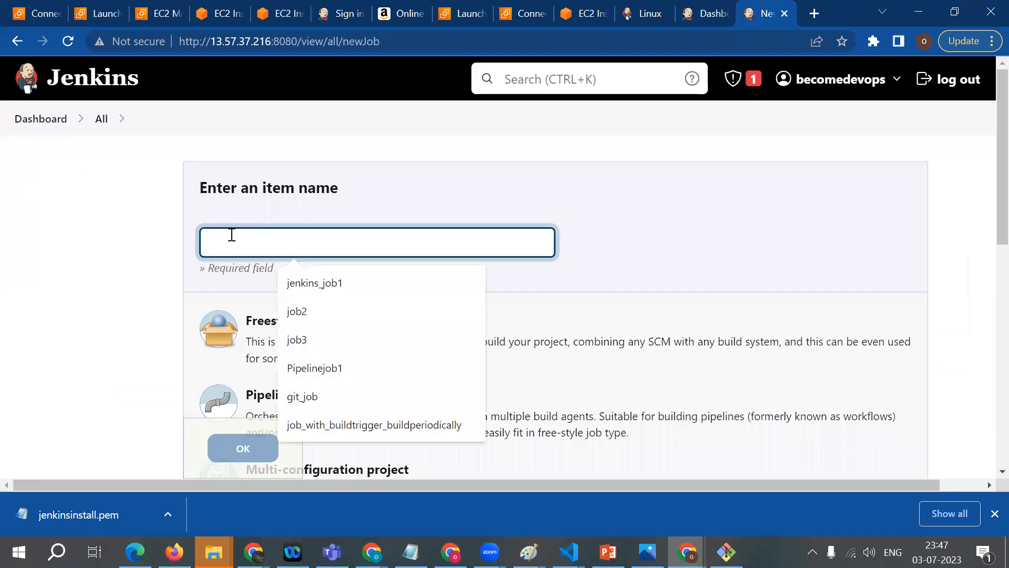
text(mysecondjo)
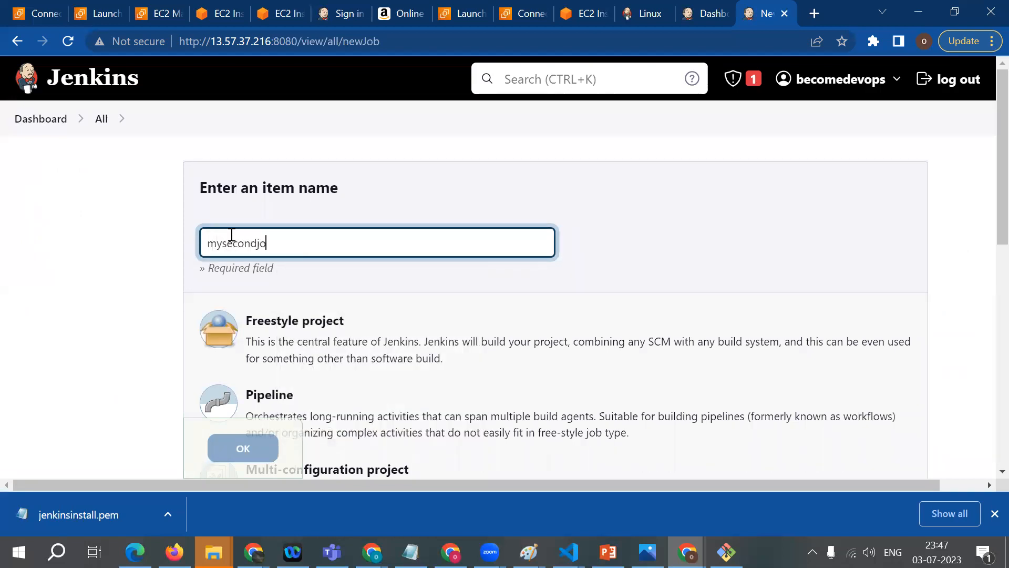
text(b_jenkins)
click(240, 325)
click(227, 438)
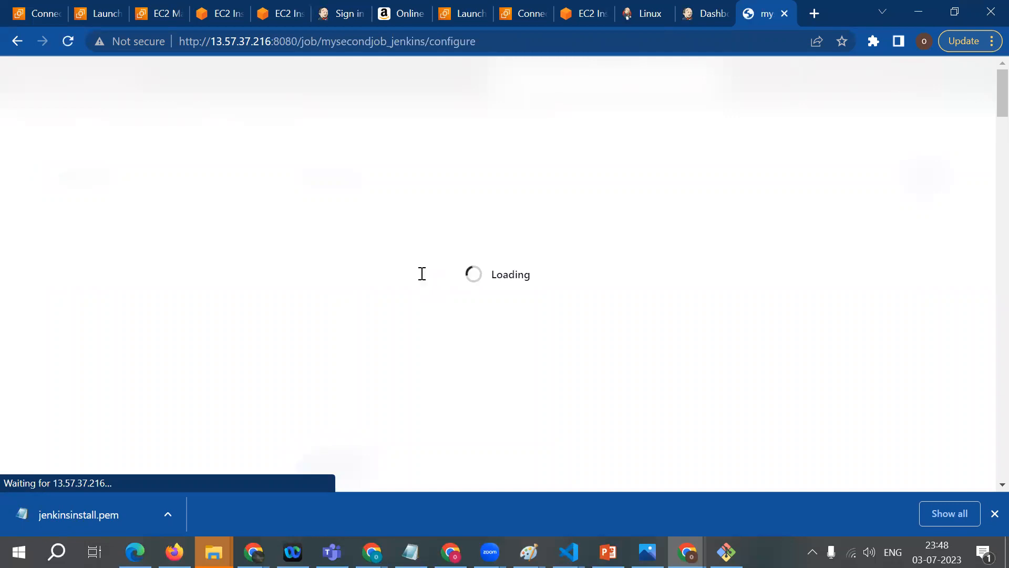
Step: Add an Execute shell build step to mysecondjob_jenkins, leaving the general, trigger and build environment options at their defaults
scroll(365, 313, down, 3)
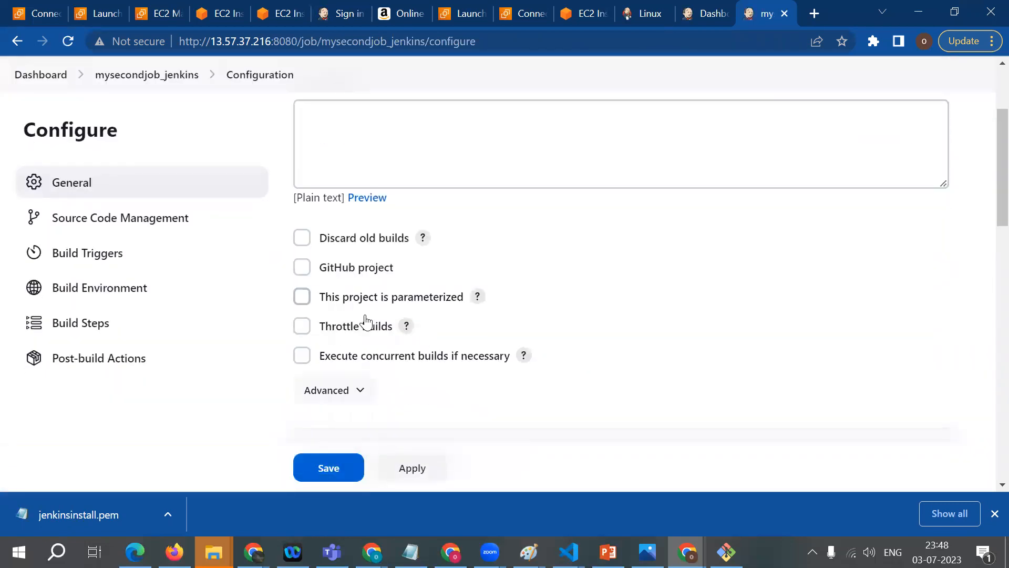
scroll(364, 318, down, 10)
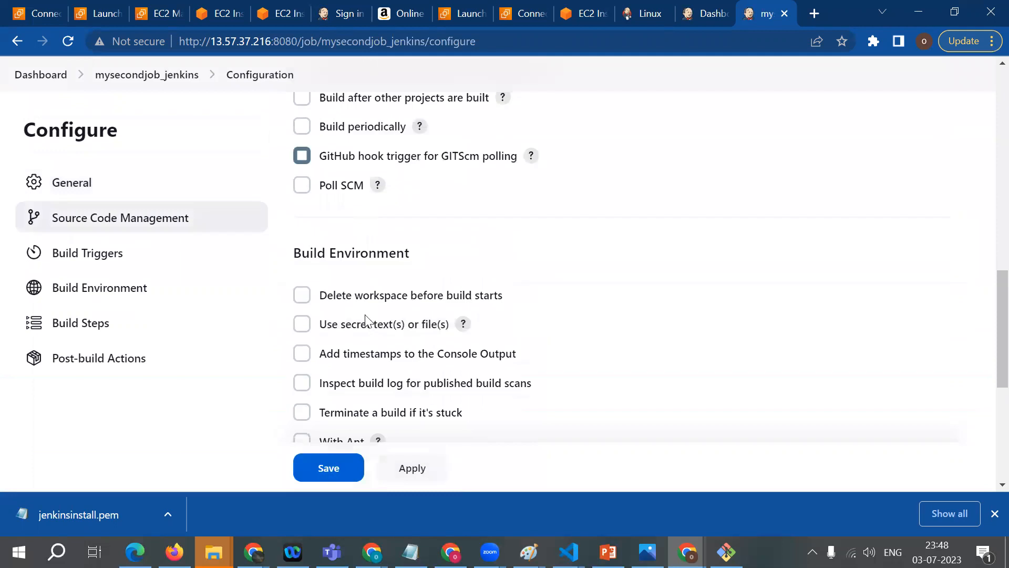
scroll(365, 318, down, 3)
click(372, 365)
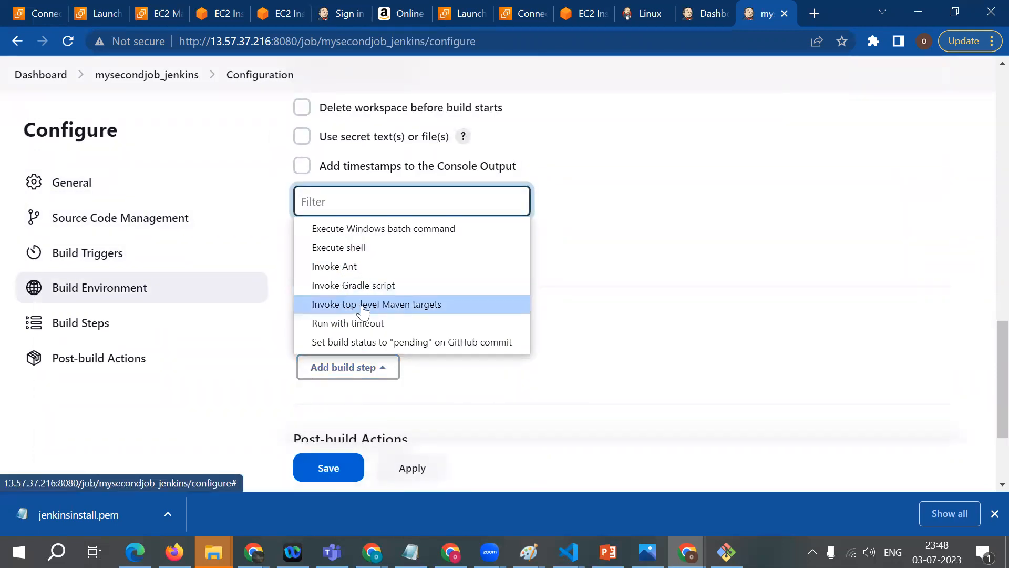
click(342, 249)
Step: Enter the shell commands "mkdir cinema" and "cd cinema" on separate lines in the build step
scroll(361, 329, down, 3)
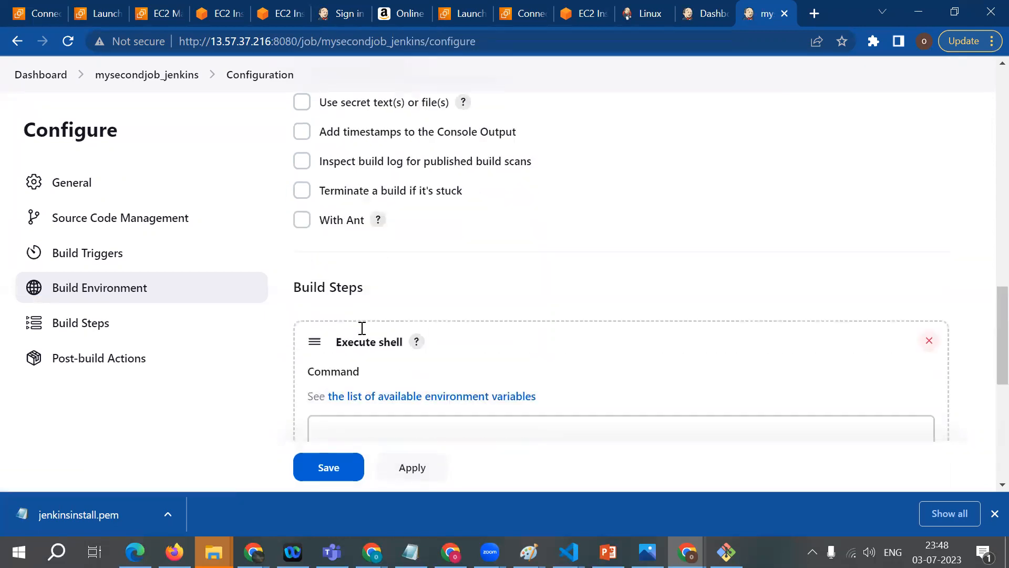
click(359, 325)
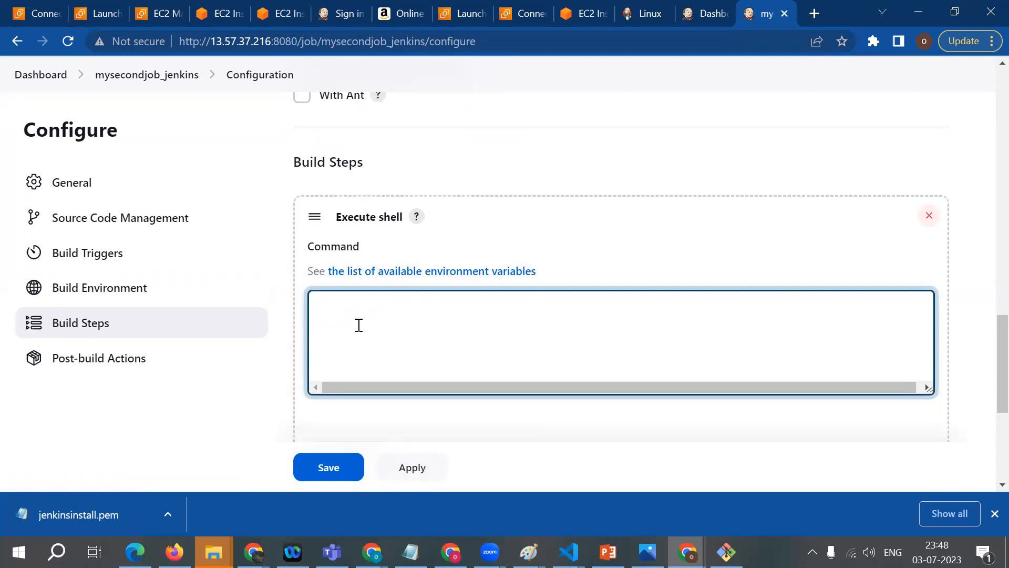
text(nkdir)
key(BackSpace)
key(BackSpace)
key(BackSpace)
key(BackSpace)
key(BackSpace)
text(mkdir)
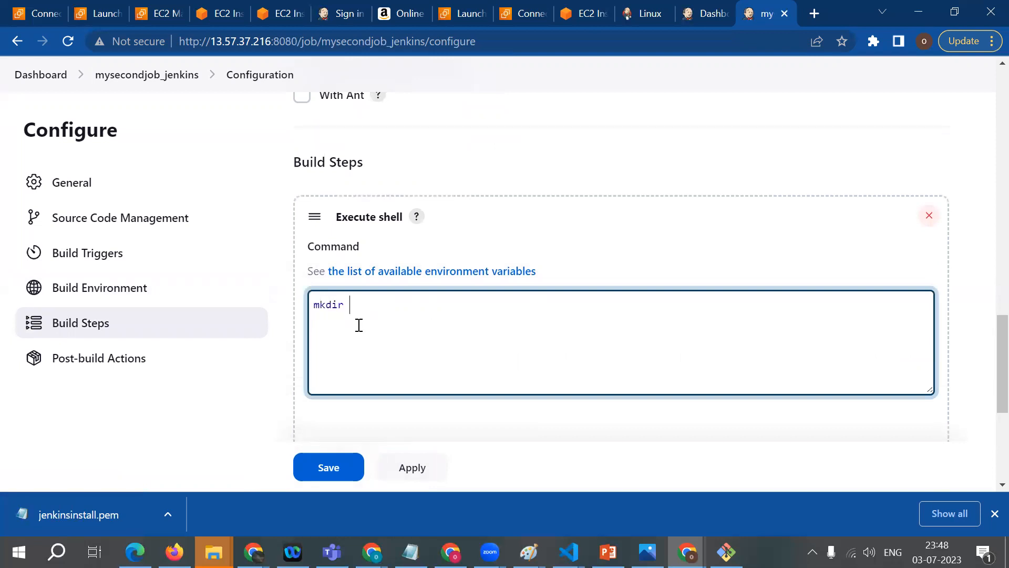
text( cinema)
key(Return)
text(cd cinema)
drag(326, 304, 387, 304)
click(333, 344)
Step: Add a third command line "touch hitmovie.txt" to the shell build step
key(Return)
text(touch )
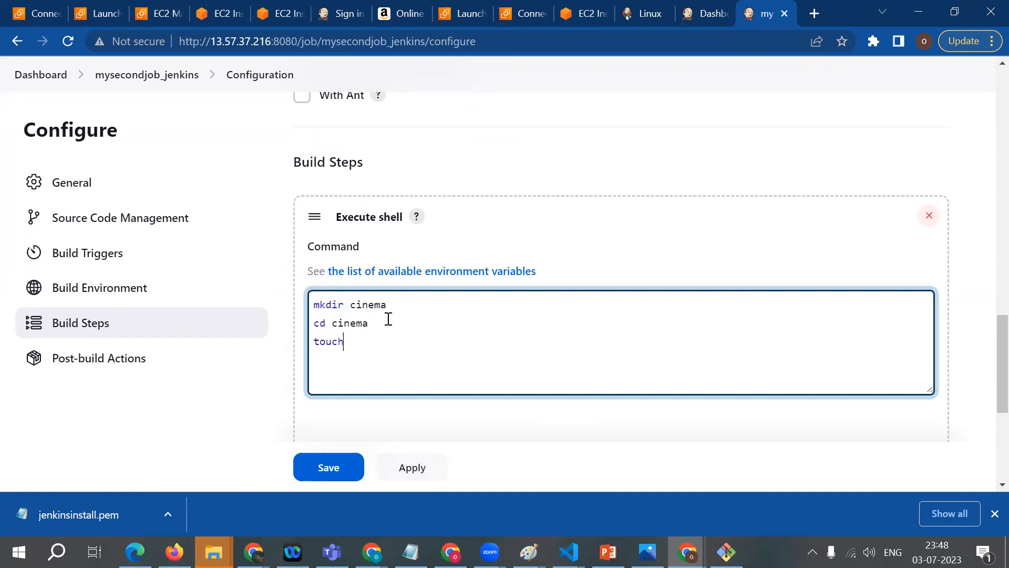
text(hitmovie.txt)
Step: Review the "cd cinema" and "touch hitmovie.txt" lines and save the job configuration
drag(369, 324, 313, 323)
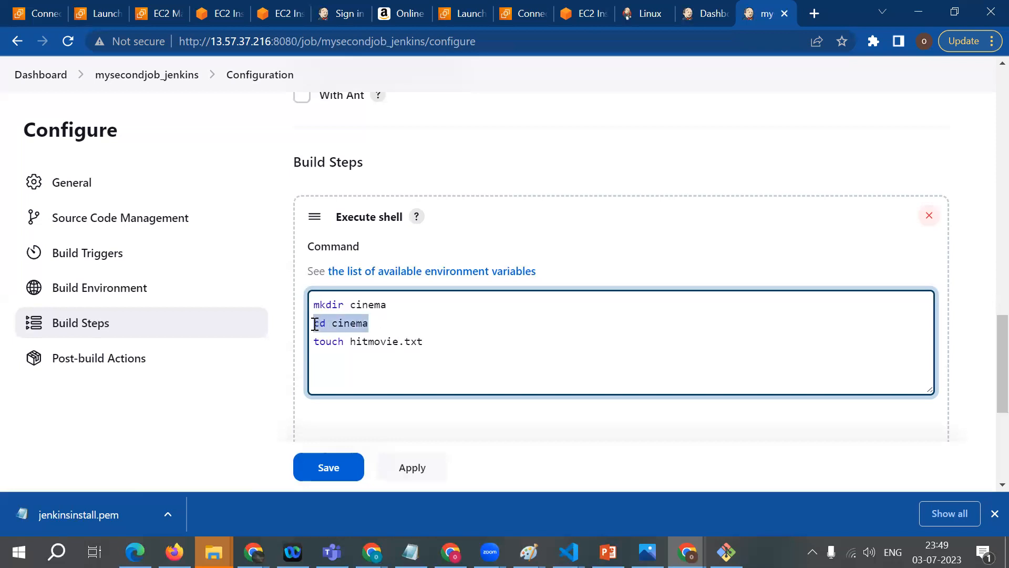
click(363, 323)
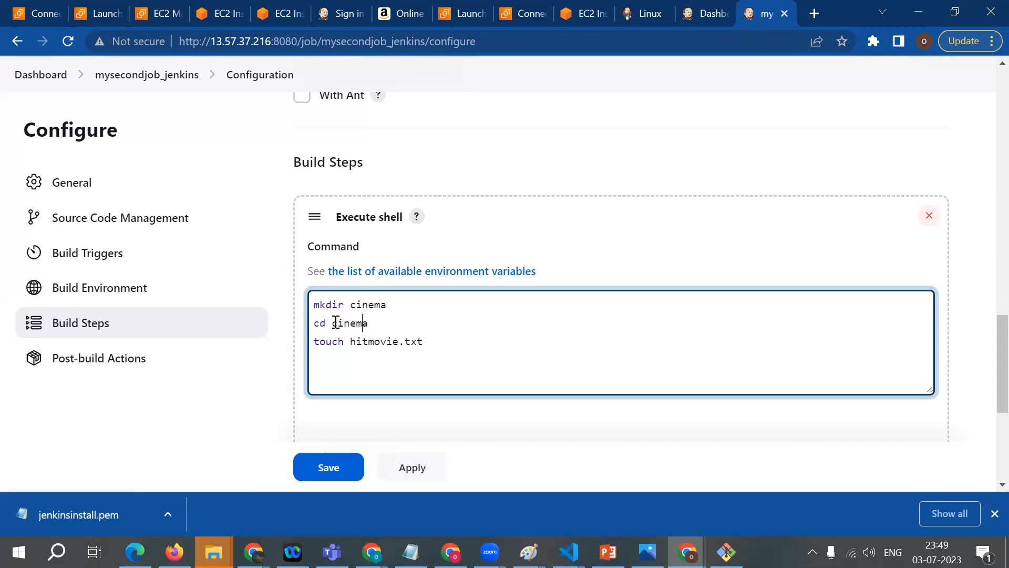
drag(455, 356, 273, 350)
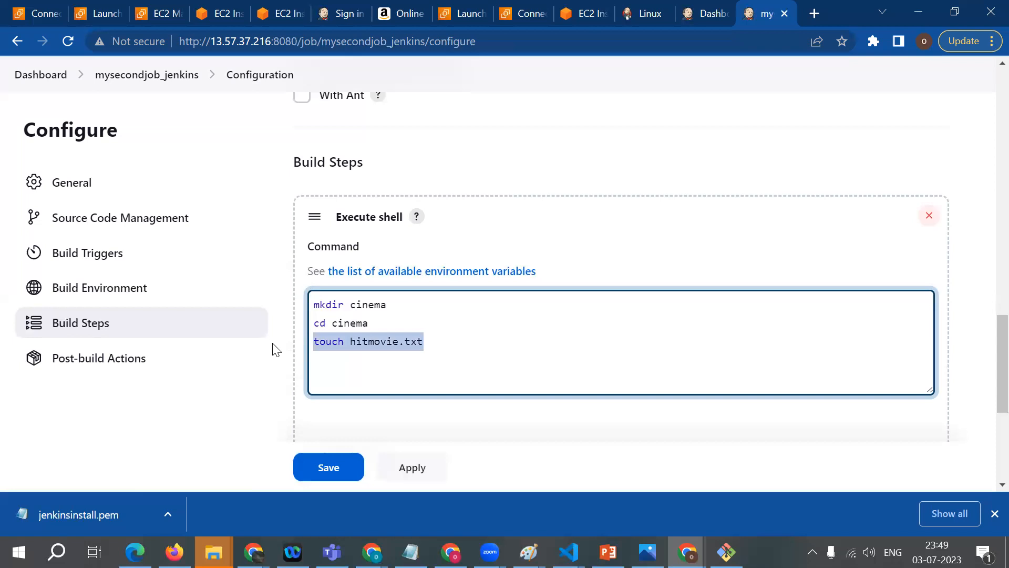
click(327, 467)
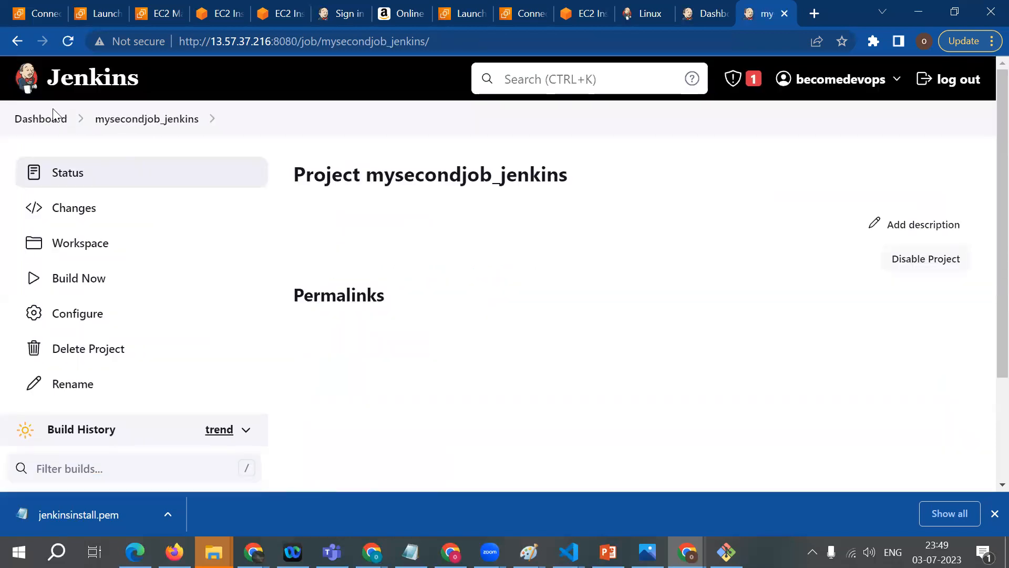
Step: Open mysecondjob_jenkins from the dashboard's job list, start a build and bring up its build history
click(53, 117)
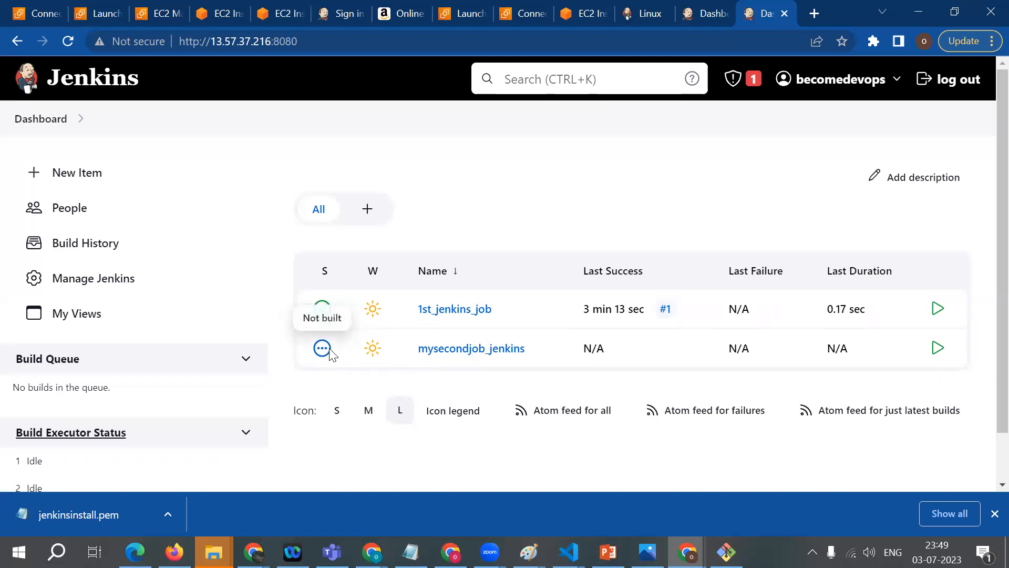
click(475, 350)
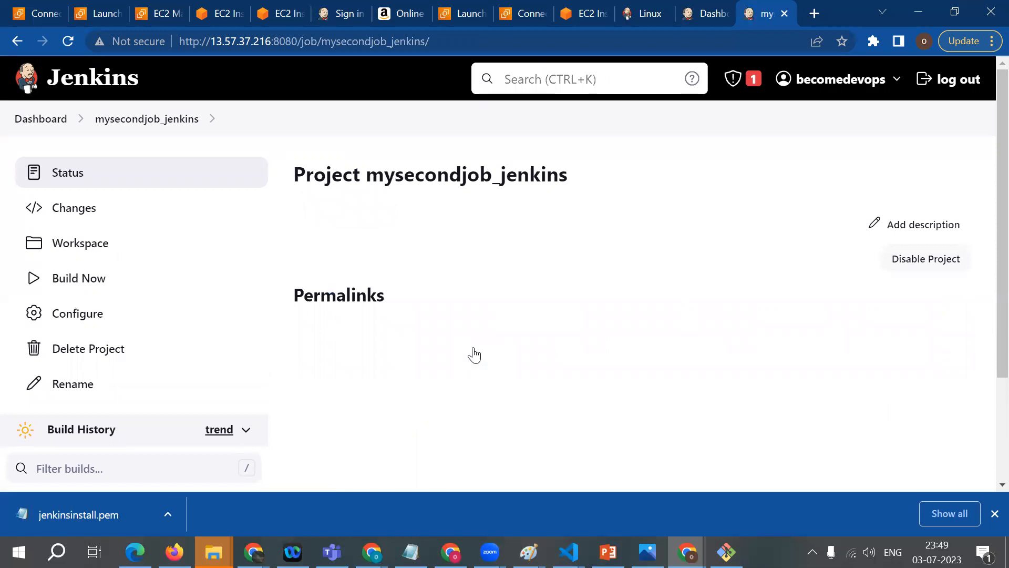
scroll(79, 273, down, 1)
click(34, 223)
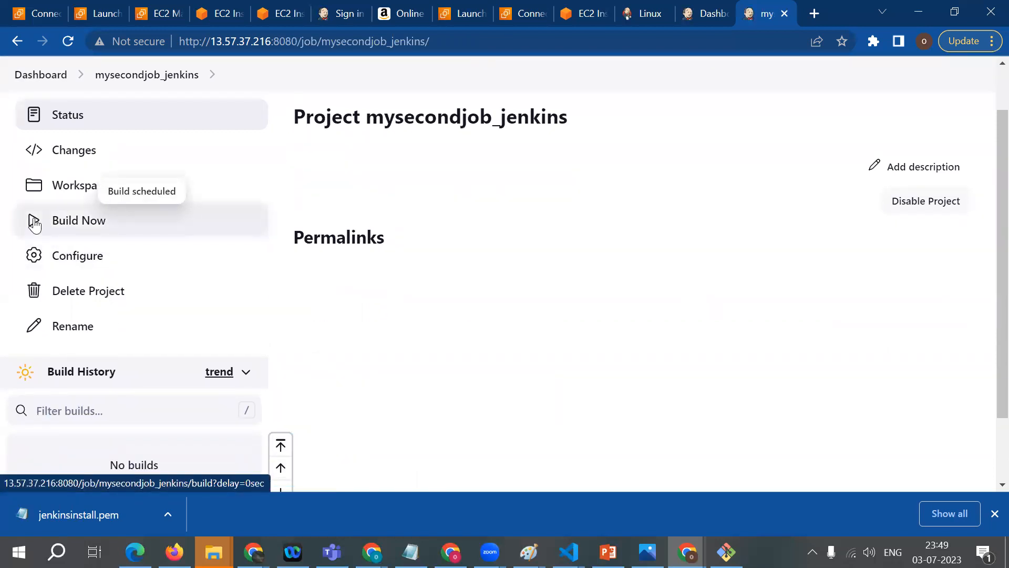
scroll(34, 224, down, 2)
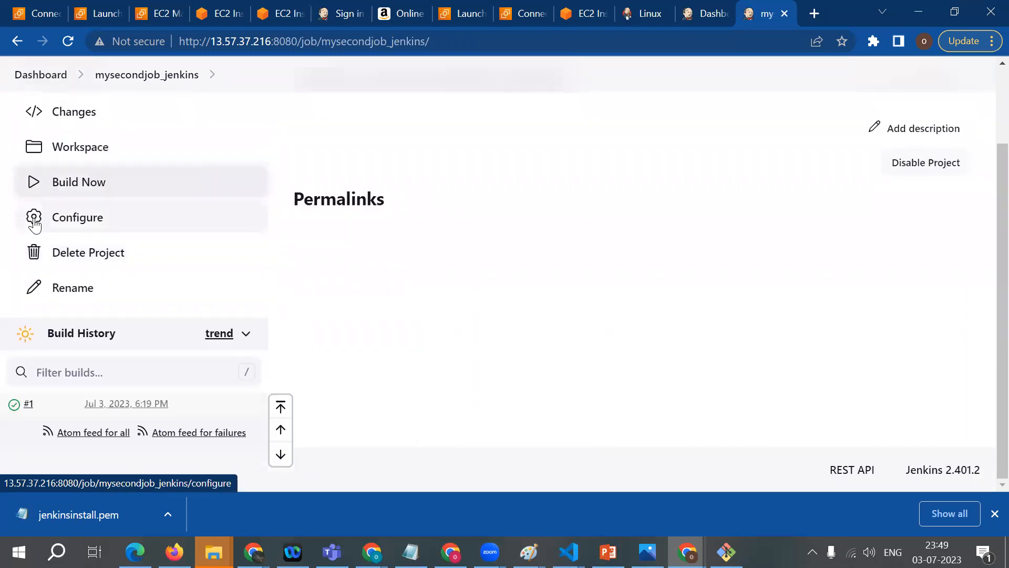
Step: Open the console output of build #1 and review the executed mkdir, cd and touch command lines
click(15, 407)
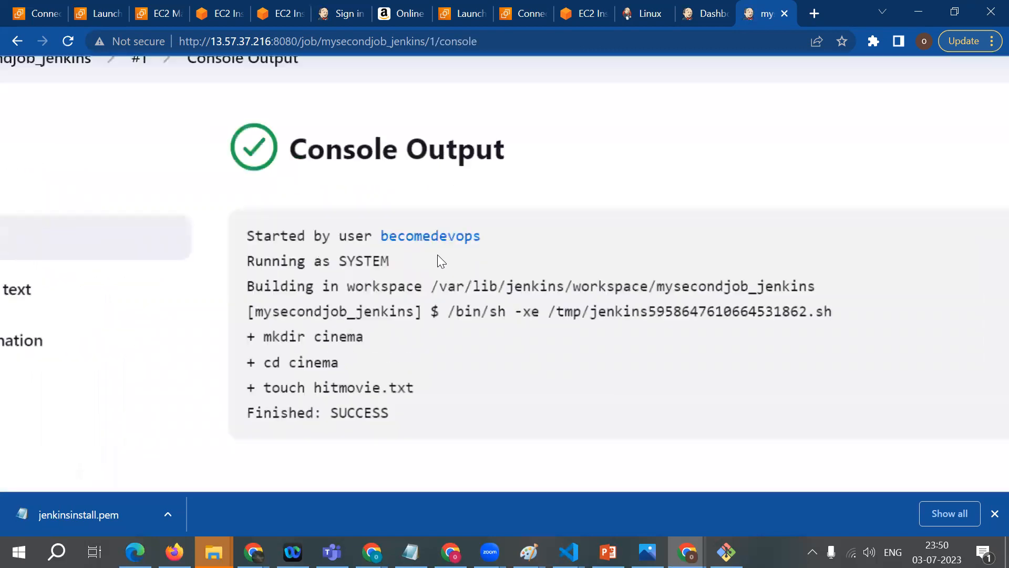
drag(294, 234, 462, 212)
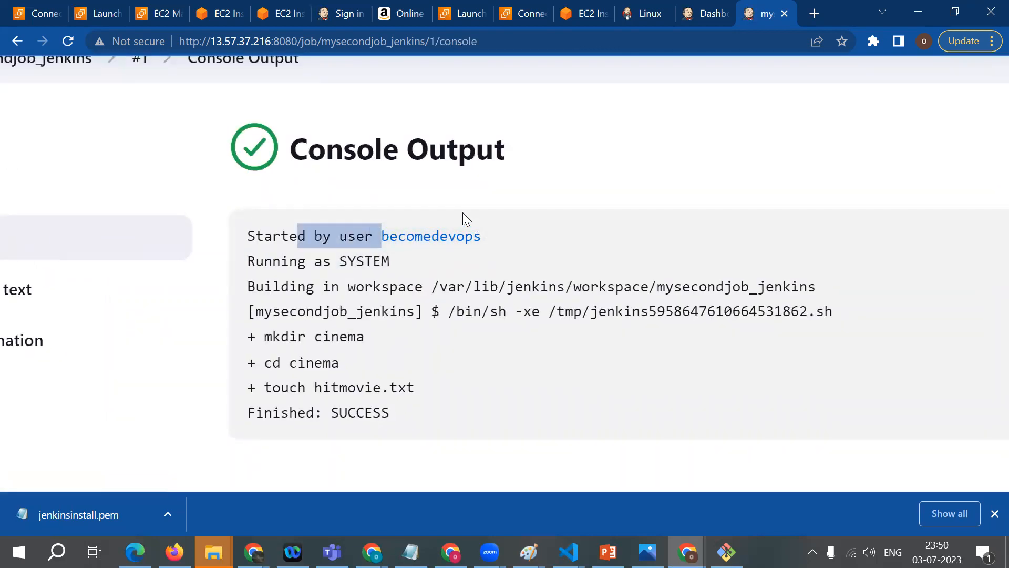
click(313, 321)
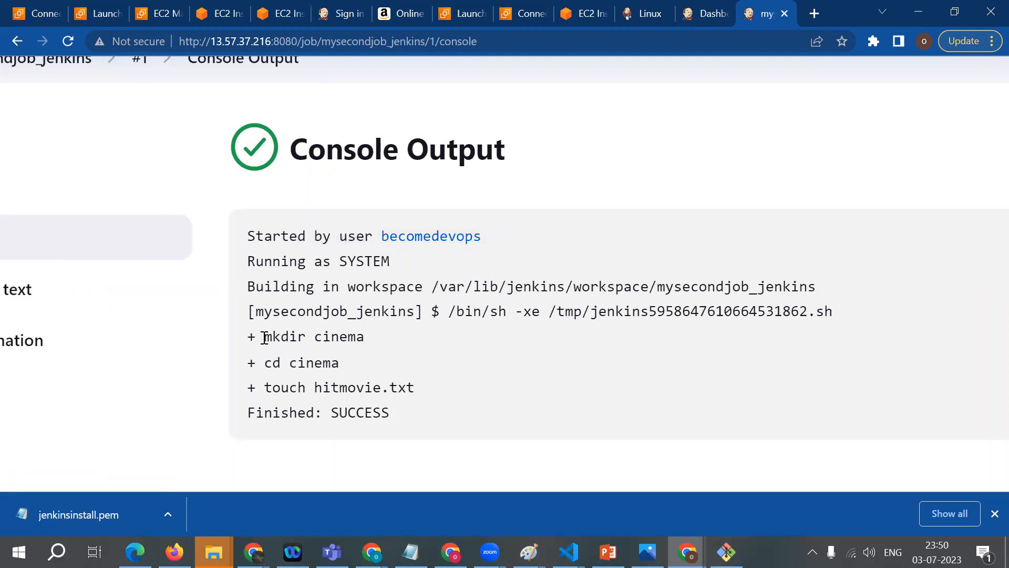
drag(264, 337, 367, 337)
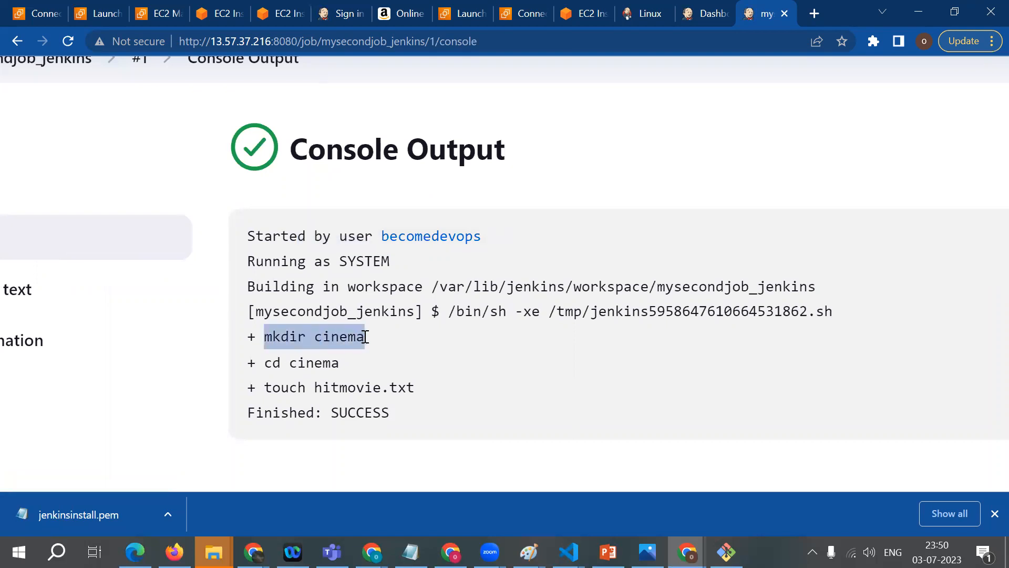
click(370, 338)
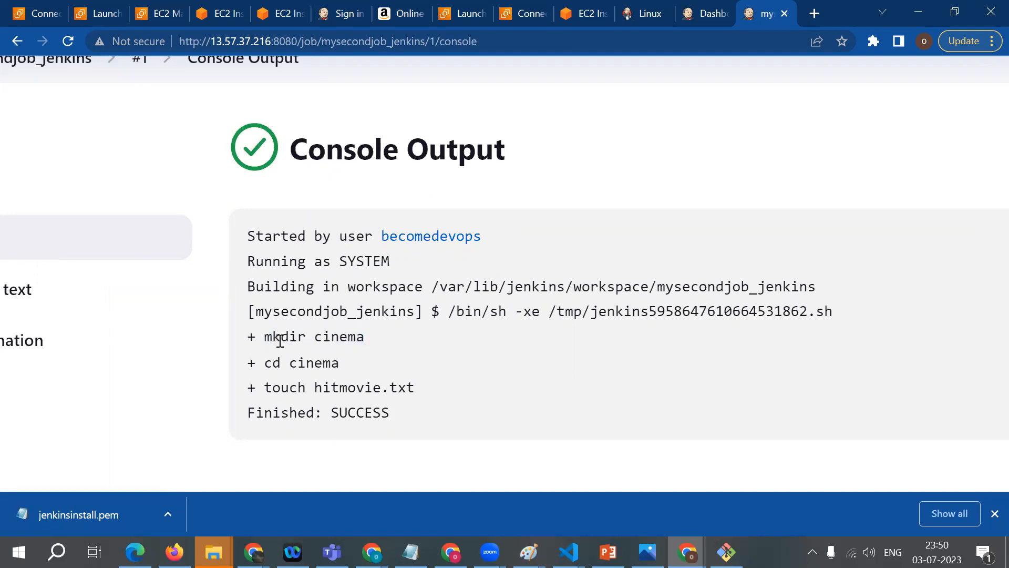
drag(281, 362, 352, 366)
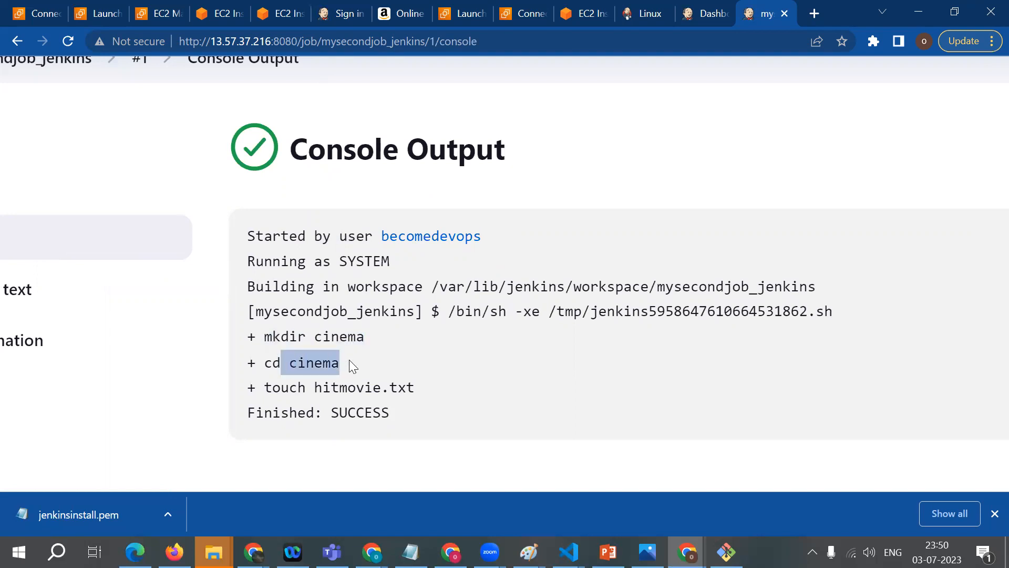
click(362, 363)
drag(419, 388, 266, 392)
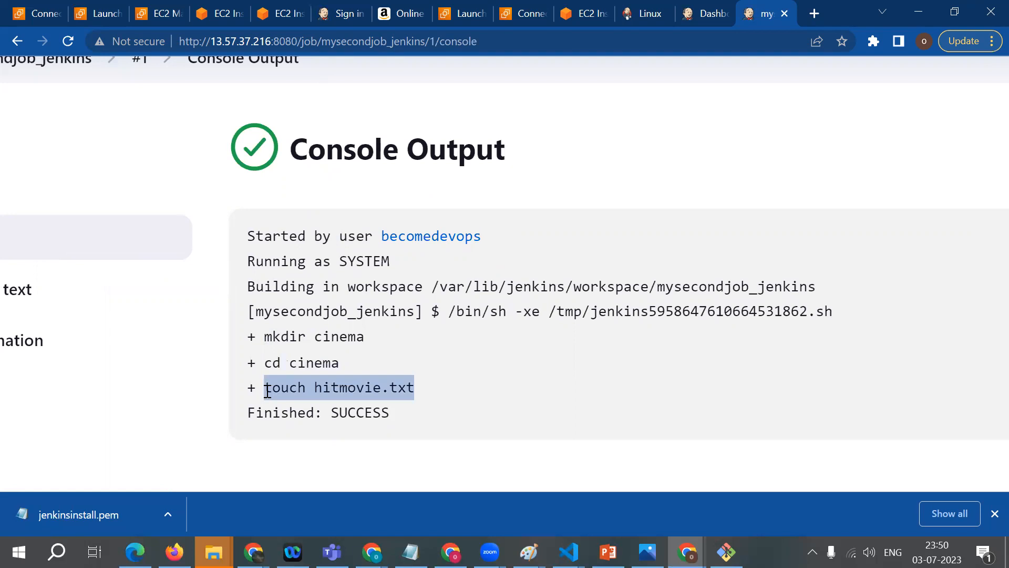
Step: Examine the "Building in workspace" line and the job name at the end of its path
drag(246, 287, 424, 290)
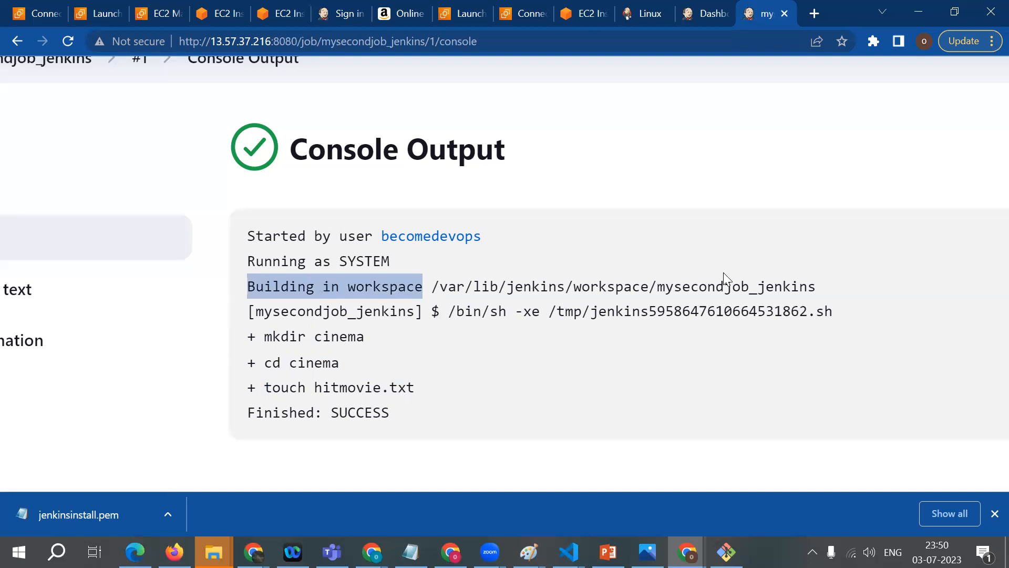
drag(820, 289, 658, 290)
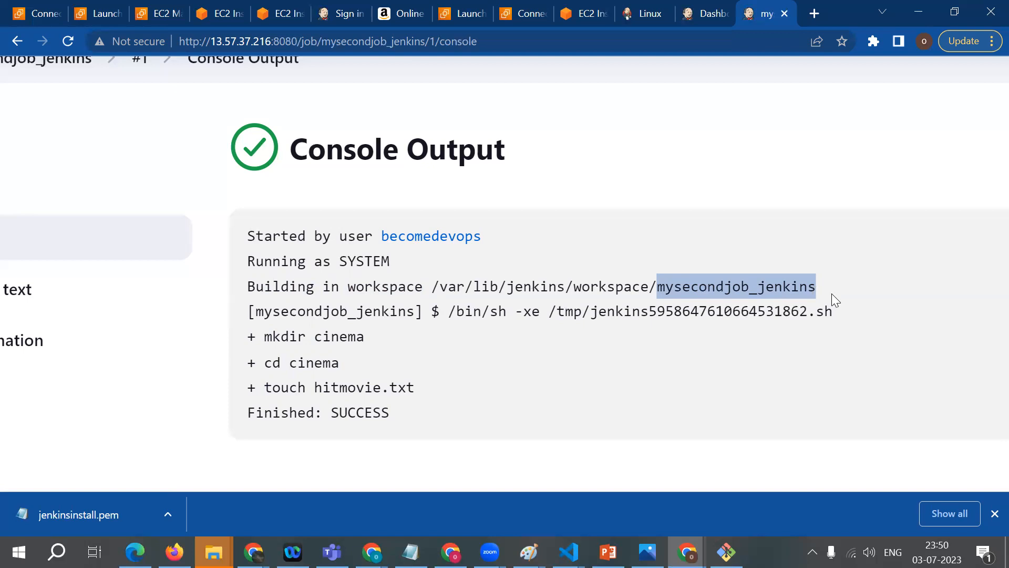
drag(827, 285, 661, 287)
Step: Copy "/var/lib/jenkins/workspace/" from the console output into a blank area of the Paint drawing, widening the text box to fit one line
click(431, 287)
drag(431, 288, 658, 290)
key(ctrl+c)
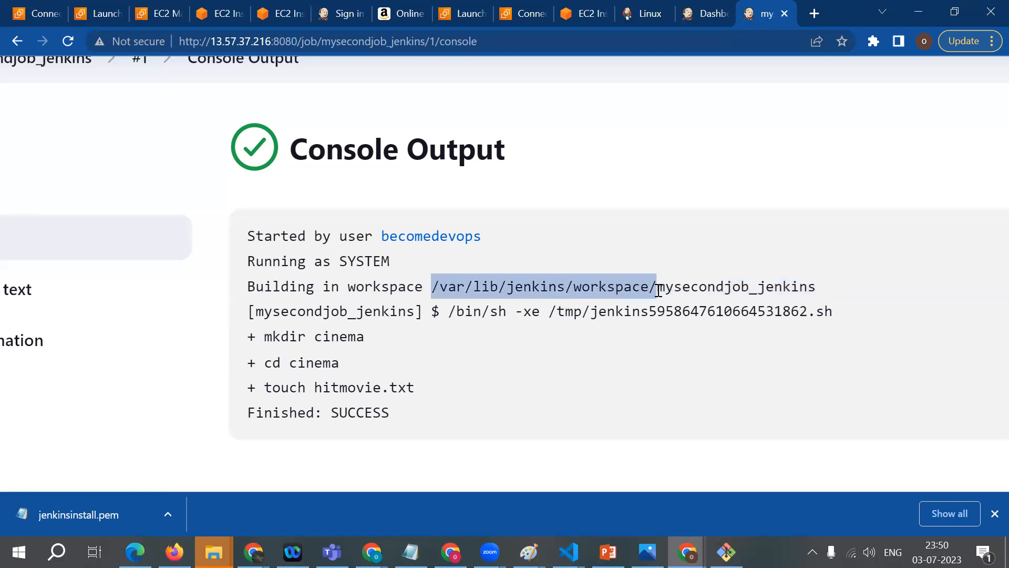
click(526, 547)
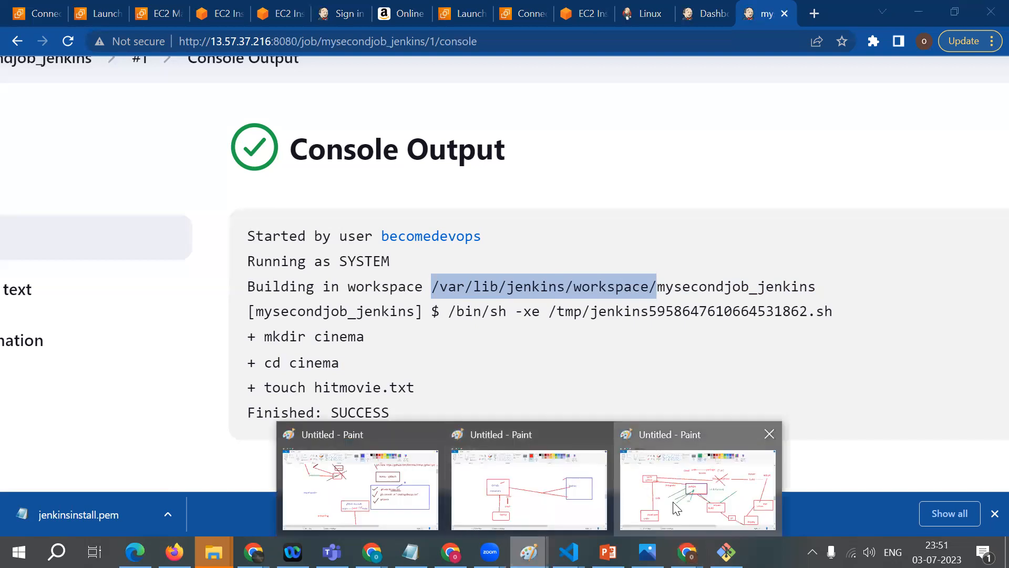
click(688, 473)
scroll(731, 348, down, 10)
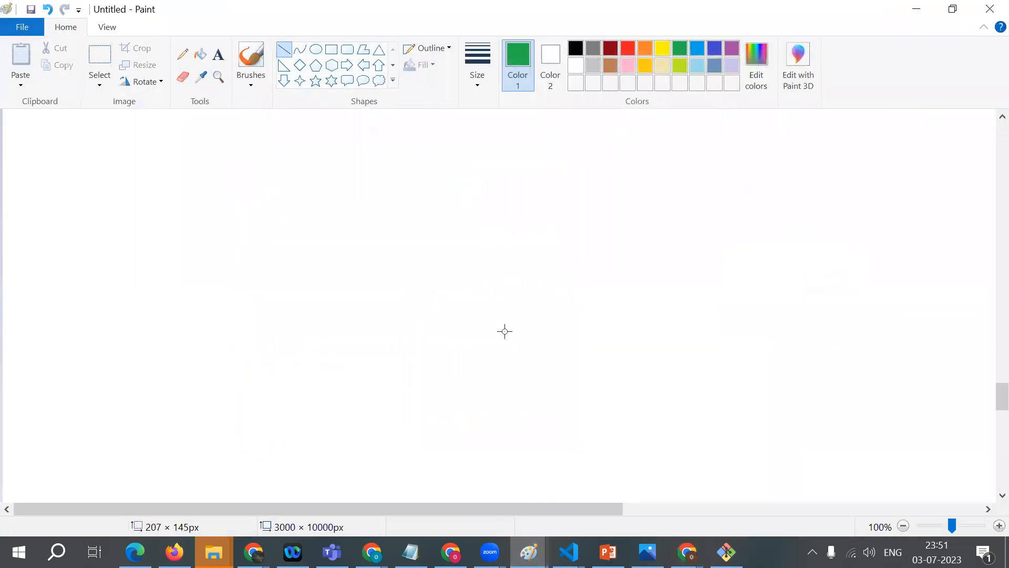
click(218, 54)
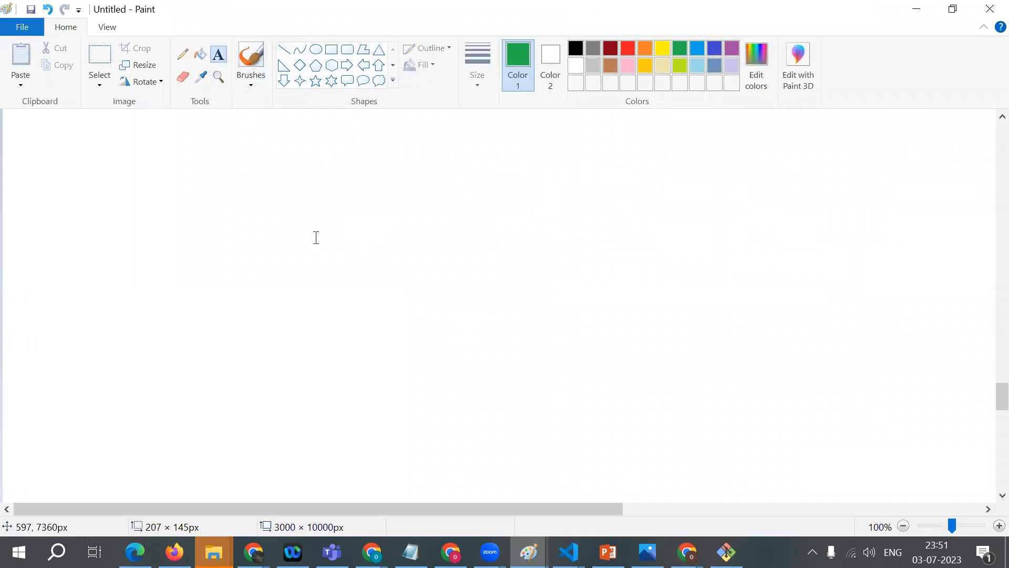
click(318, 238)
key(ctrl+v)
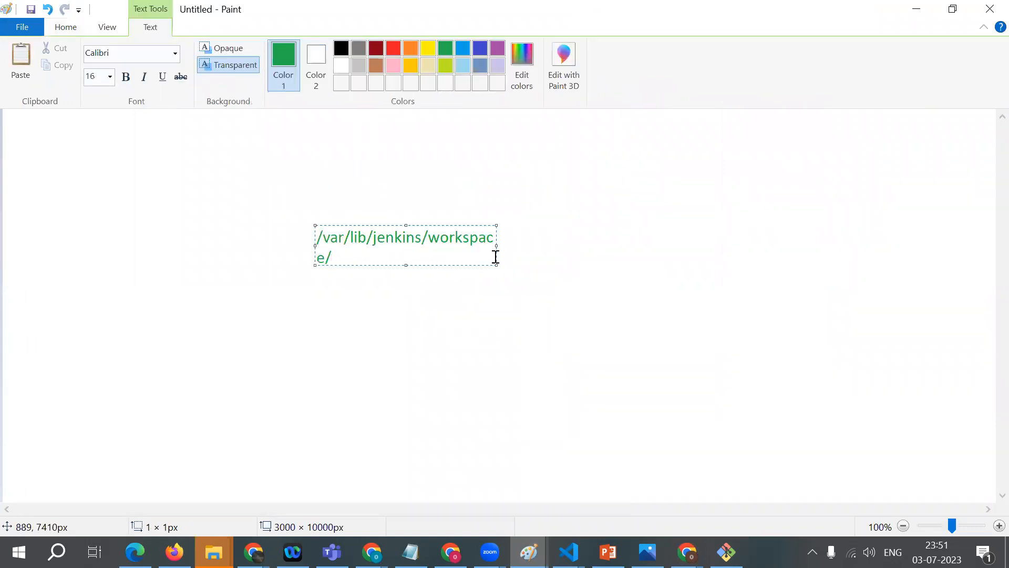
drag(497, 242, 709, 263)
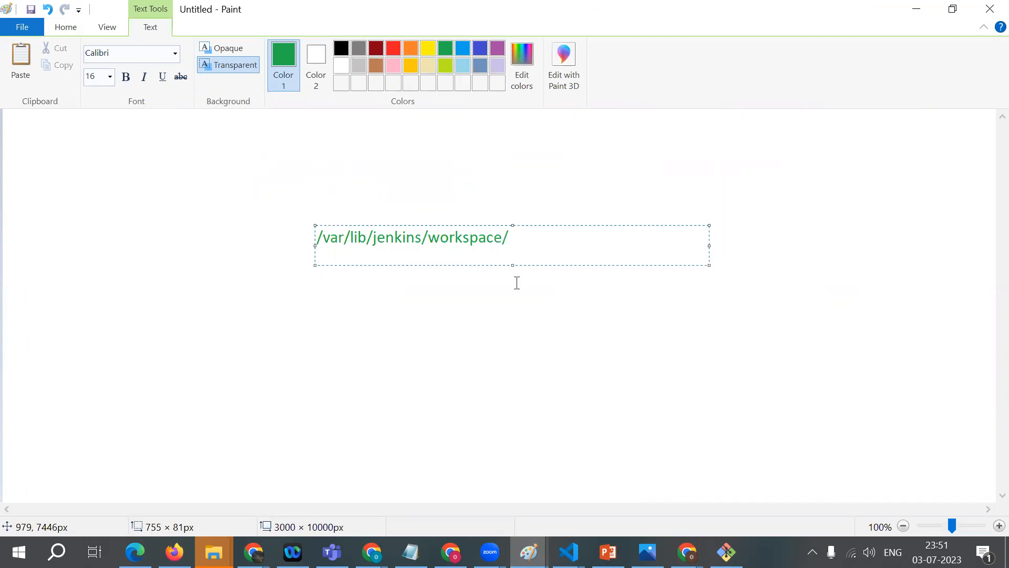
click(516, 282)
Step: Add the text "Home Directory of jenkins" above the workspace path, widening its text box to fit one line
click(326, 176)
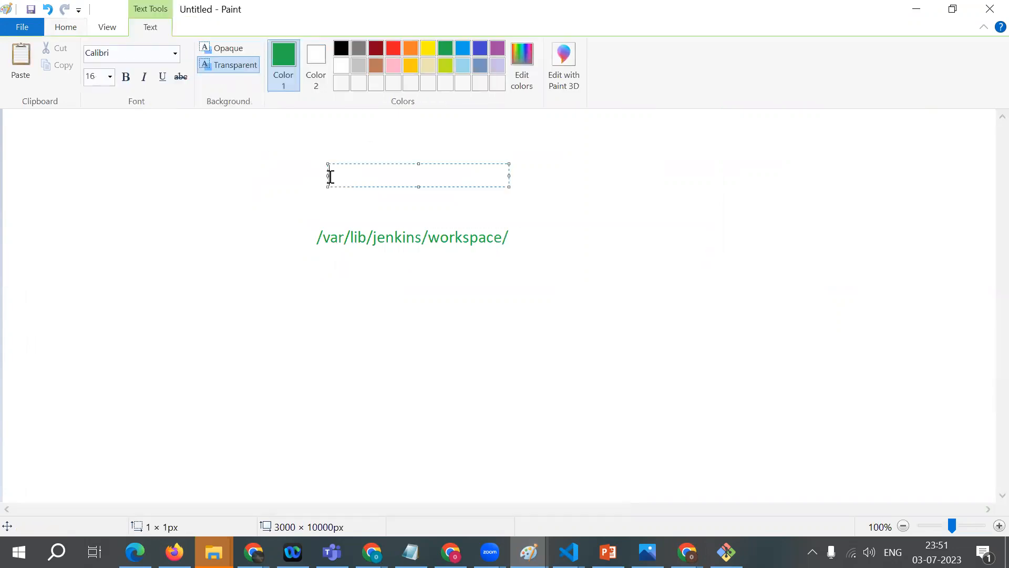
text(Home)
key(BackSpace)
key(BackSpace)
text(me Directory of jenkins)
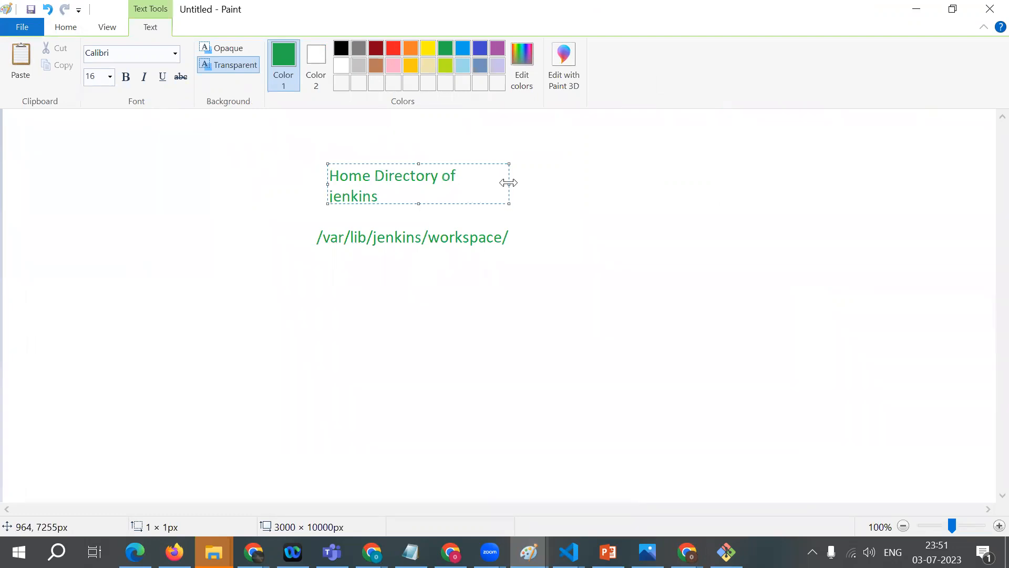
drag(509, 182, 645, 175)
click(553, 280)
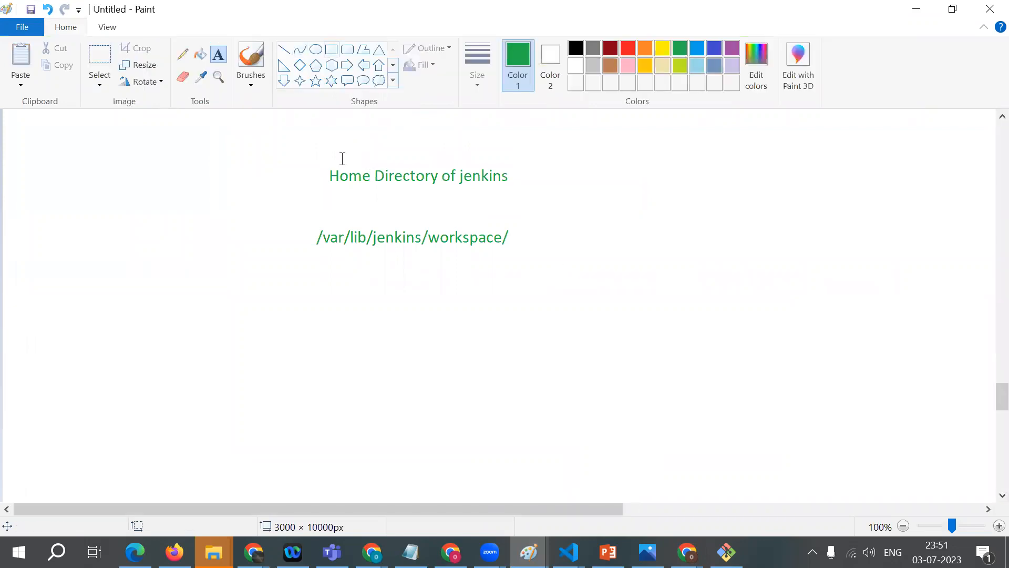
Step: Draw a very narrow vertical rectangle as a connector between the "Home Directory of jenkins" text and the workspace path
click(332, 49)
drag(403, 221, 405, 183)
key(ctrl+z)
drag(415, 227, 415, 185)
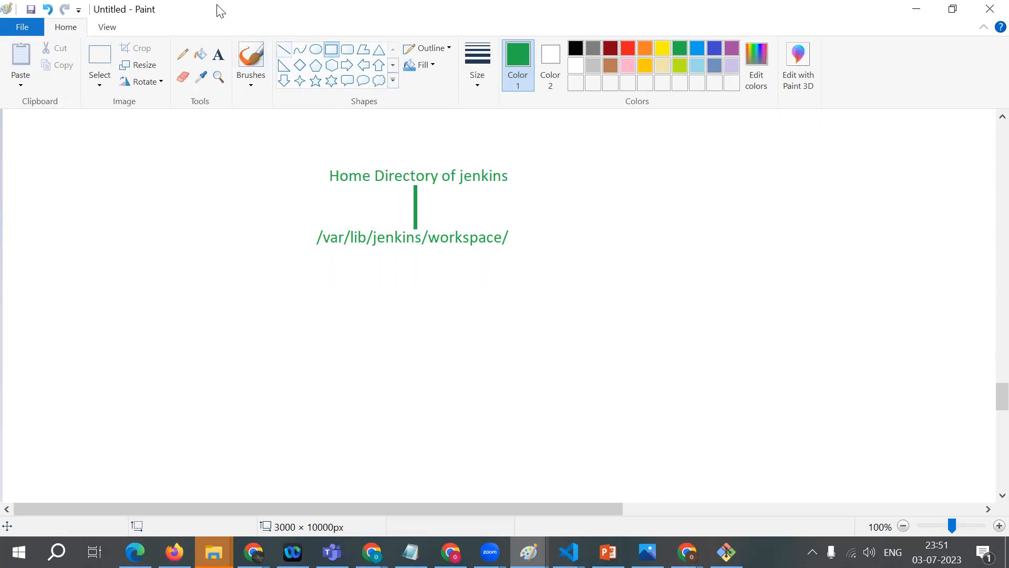
Step: Draw a slanted line about 175 by 245 px from below the path down to the left, and three ellipses in a row beneath
click(284, 49)
drag(355, 261, 263, 389)
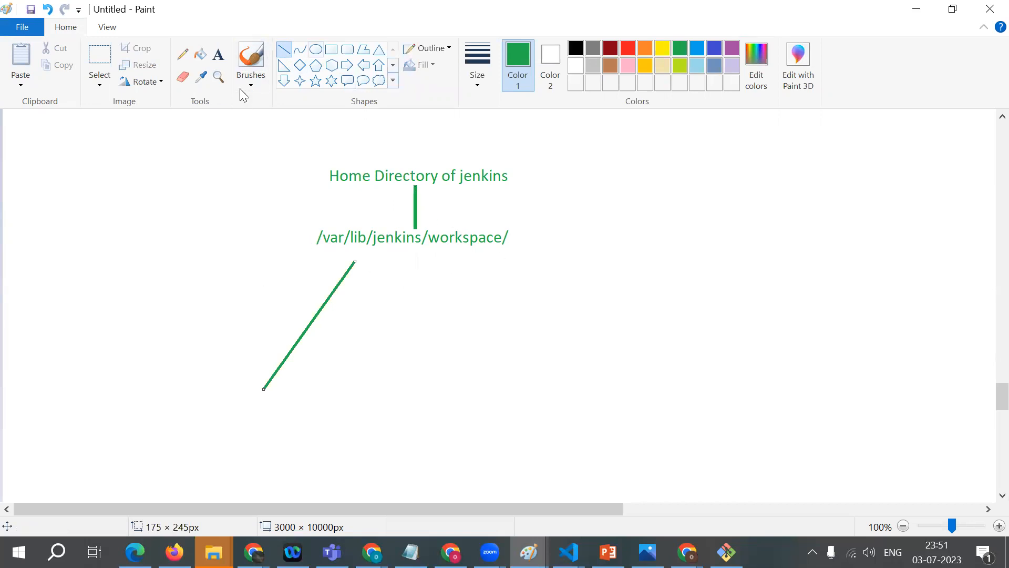
click(315, 50)
drag(213, 389, 288, 415)
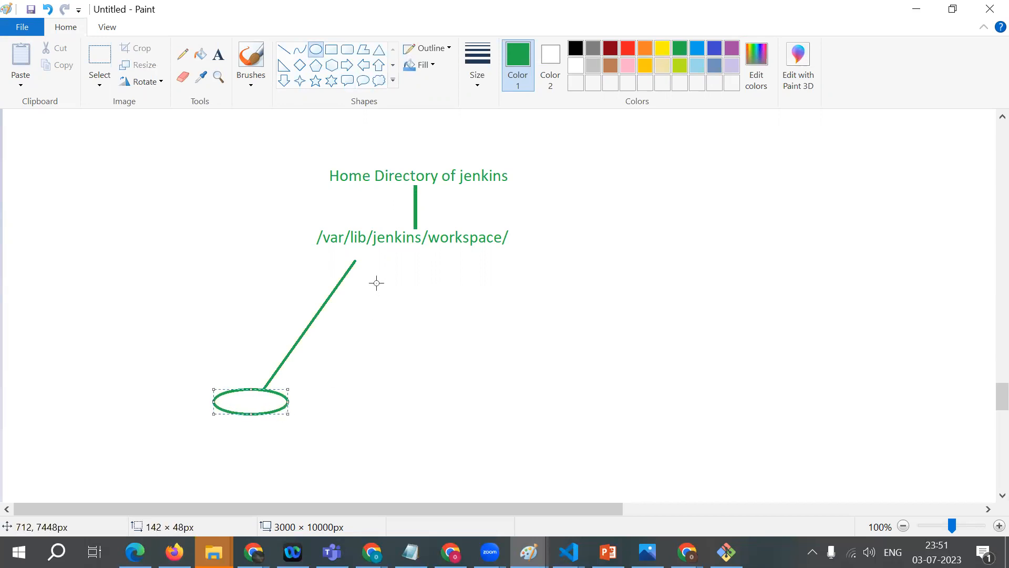
drag(358, 376, 445, 409)
drag(511, 375, 638, 398)
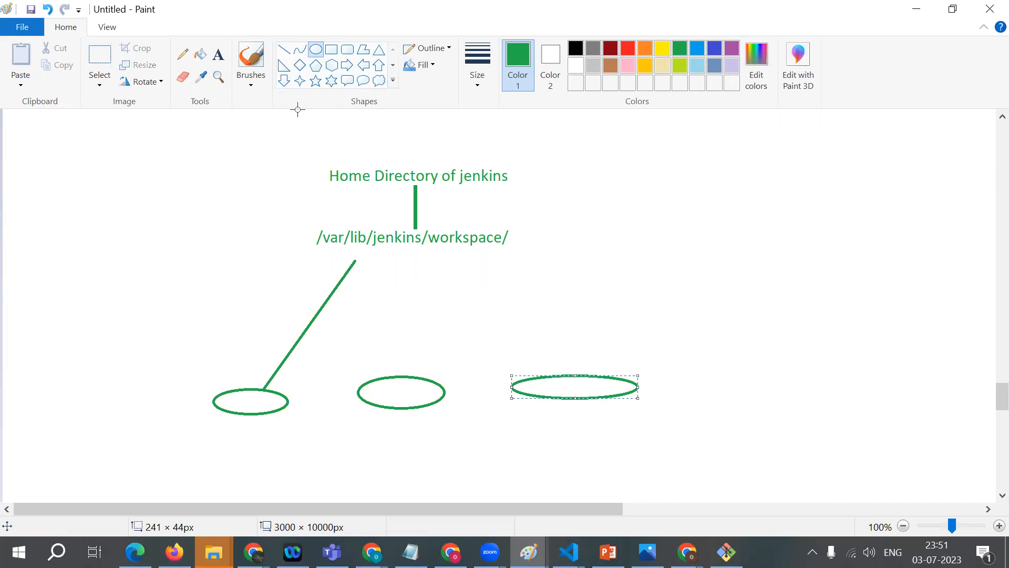
Step: Connect the workspace path to the middle and right ellipses with straight lines
click(283, 49)
drag(411, 254, 390, 374)
drag(533, 379, 458, 246)
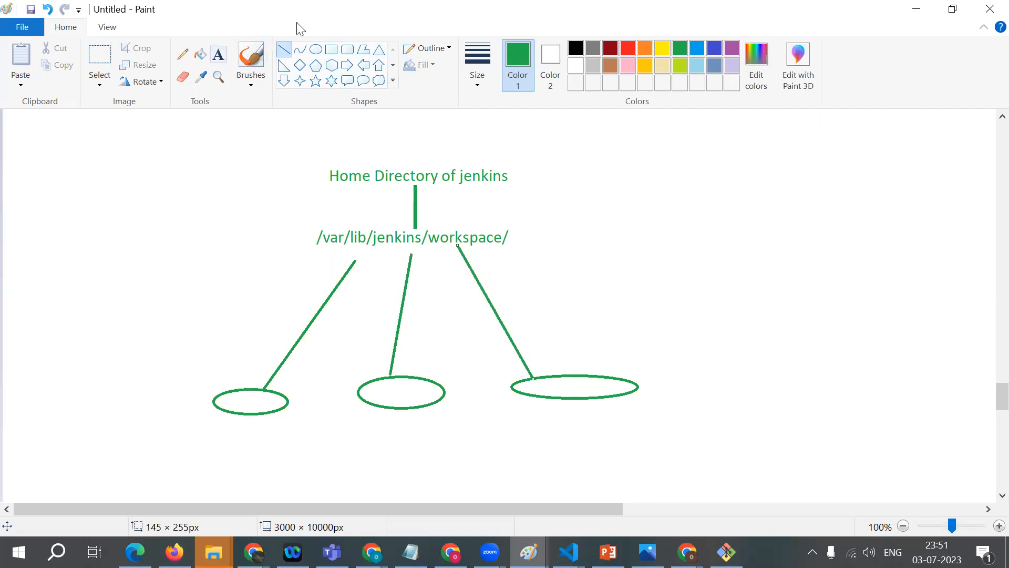
Step: Label the three ellipses from left to right with the red texts "job1", "job2" and "job3"
click(218, 54)
click(224, 403)
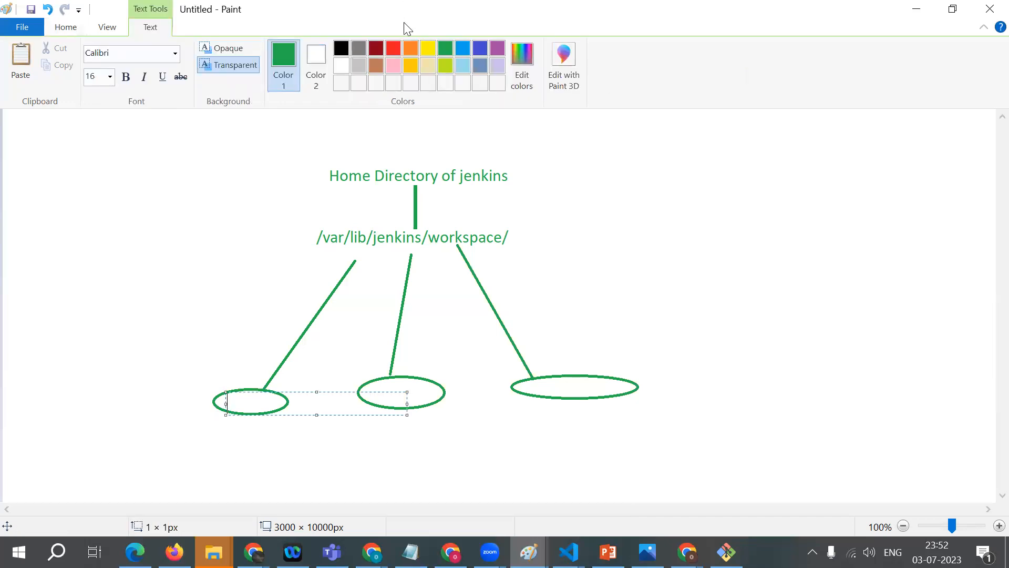
click(393, 48)
text(job1)
click(384, 396)
click(383, 392)
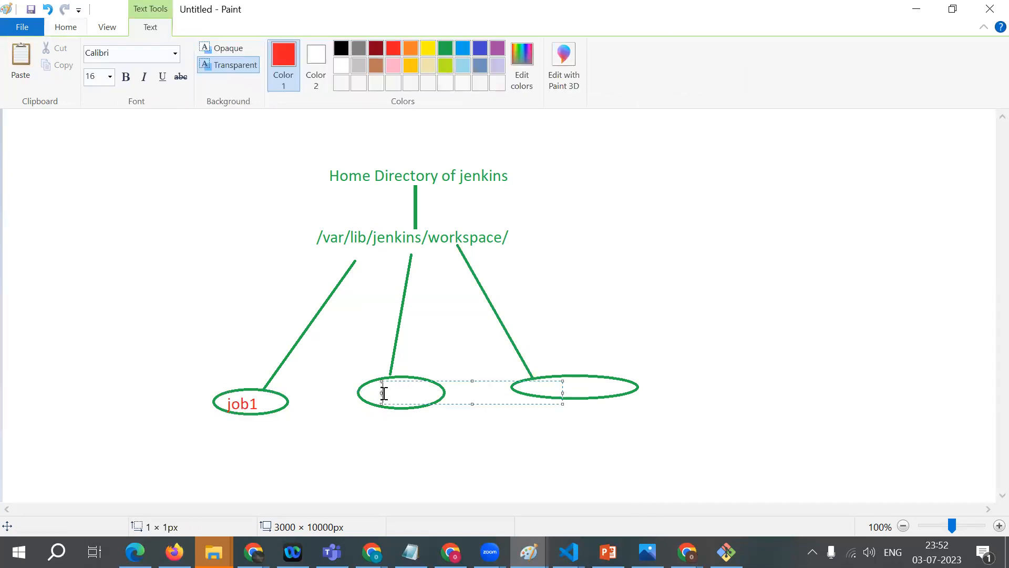
text(job2)
click(535, 374)
click(550, 391)
text(job3)
Step: Switch to Jenkins in Chrome, open mysecondjob_jenkins from the dashboard and review the shell commands in build #1's console output
click(688, 552)
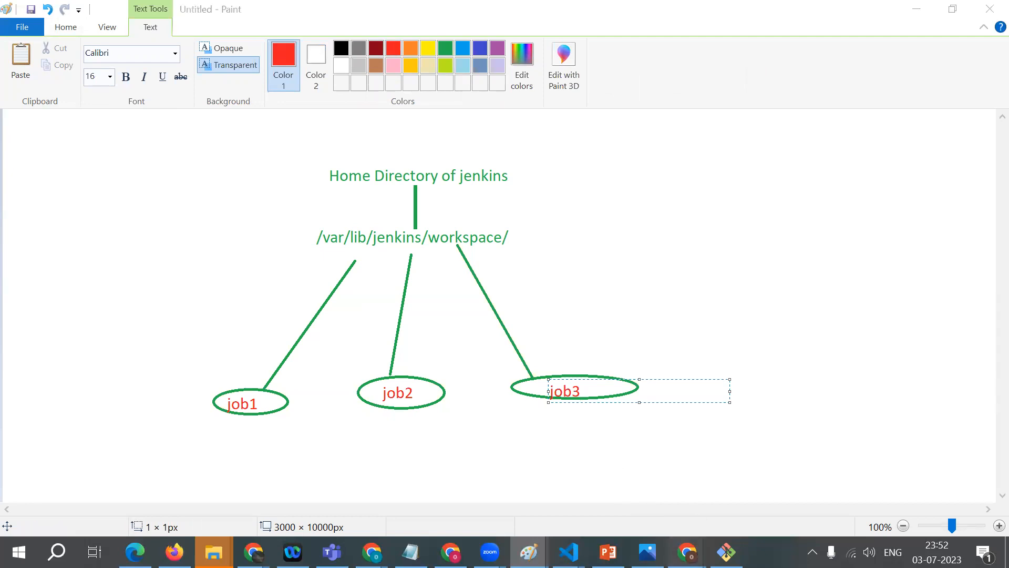
click(580, 499)
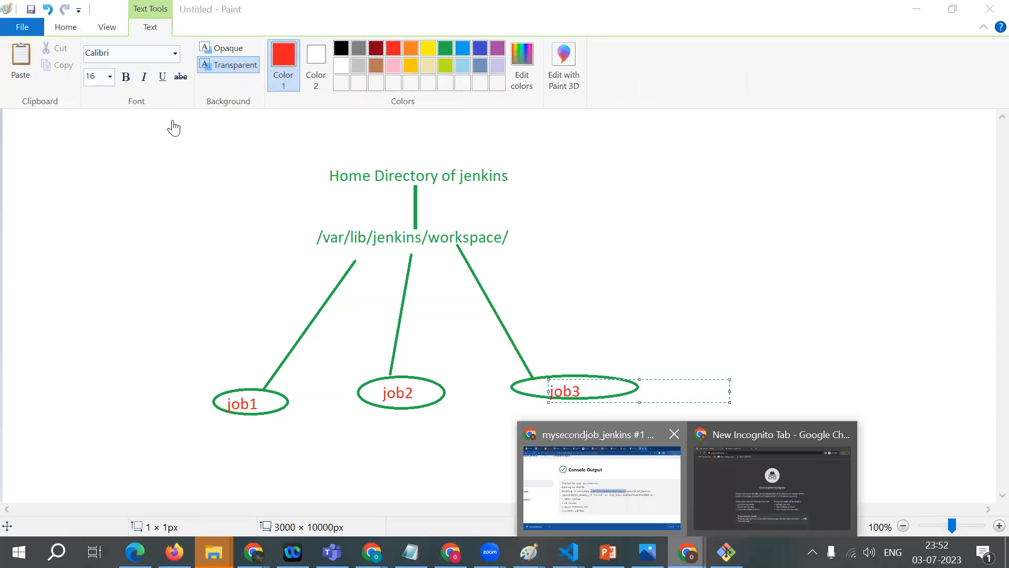
scroll(79, 125, left, 2)
scroll(79, 125, up, 1)
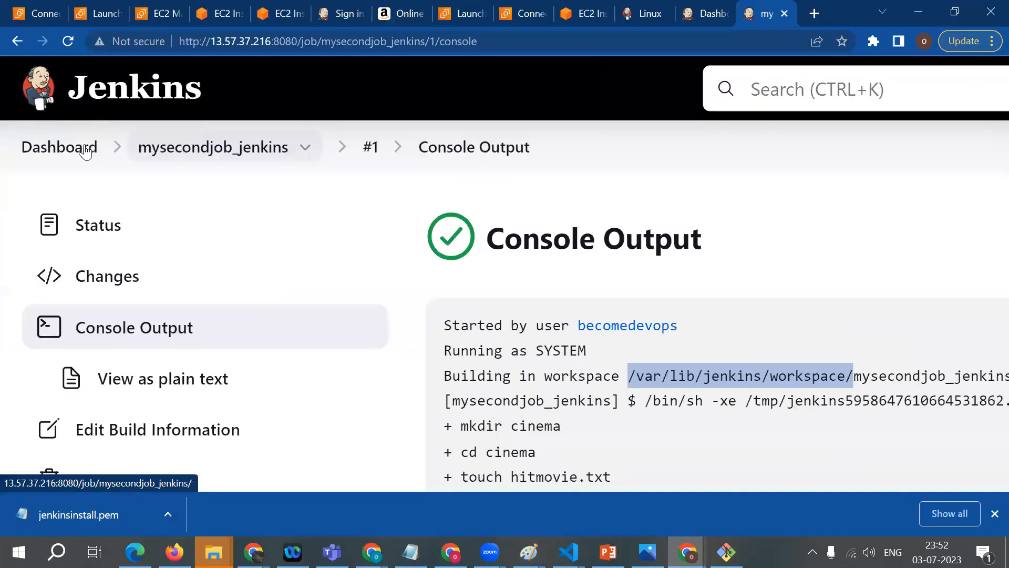
click(69, 149)
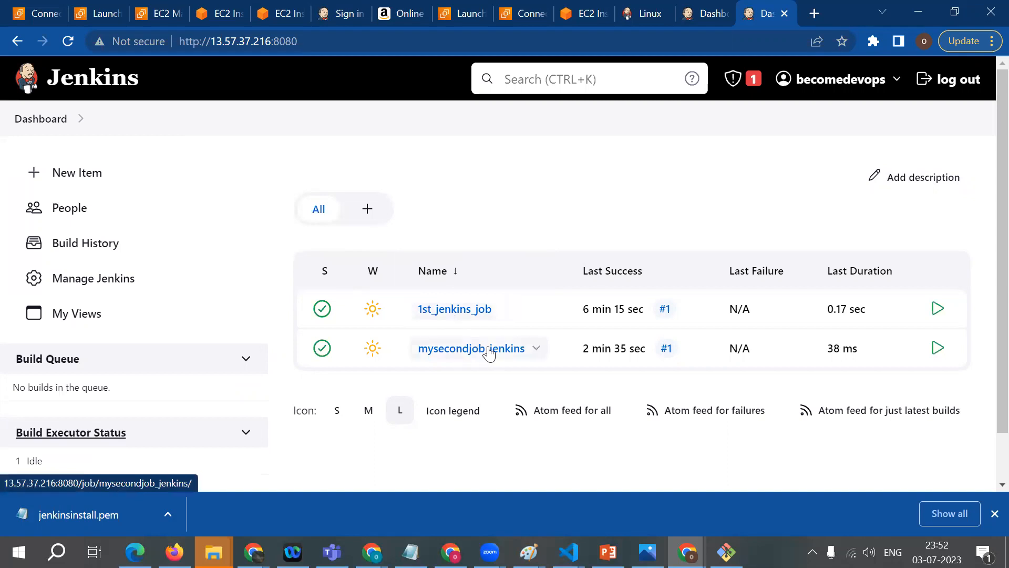
click(465, 356)
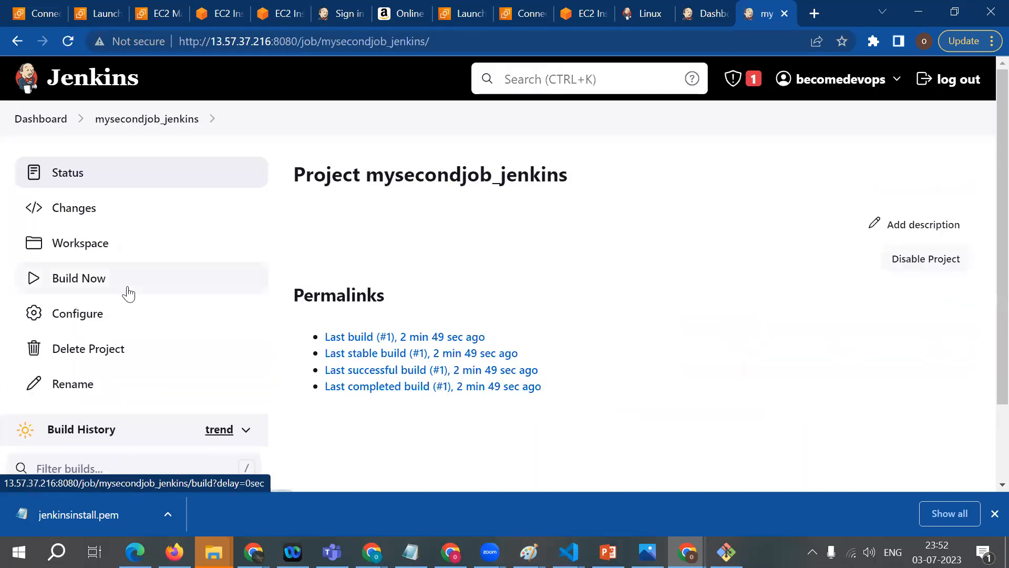
scroll(89, 414, down, 2)
click(13, 404)
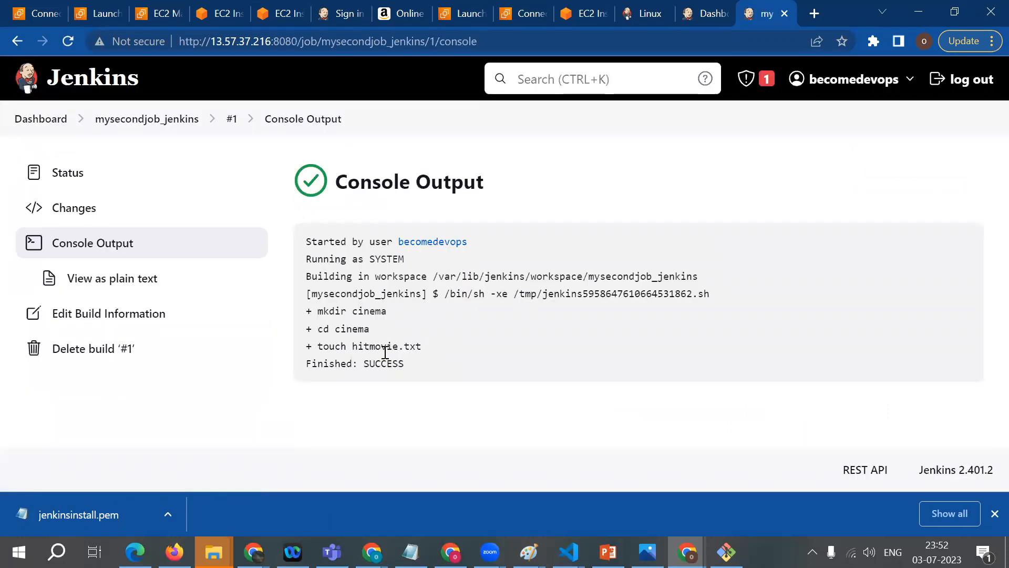
drag(317, 306, 427, 355)
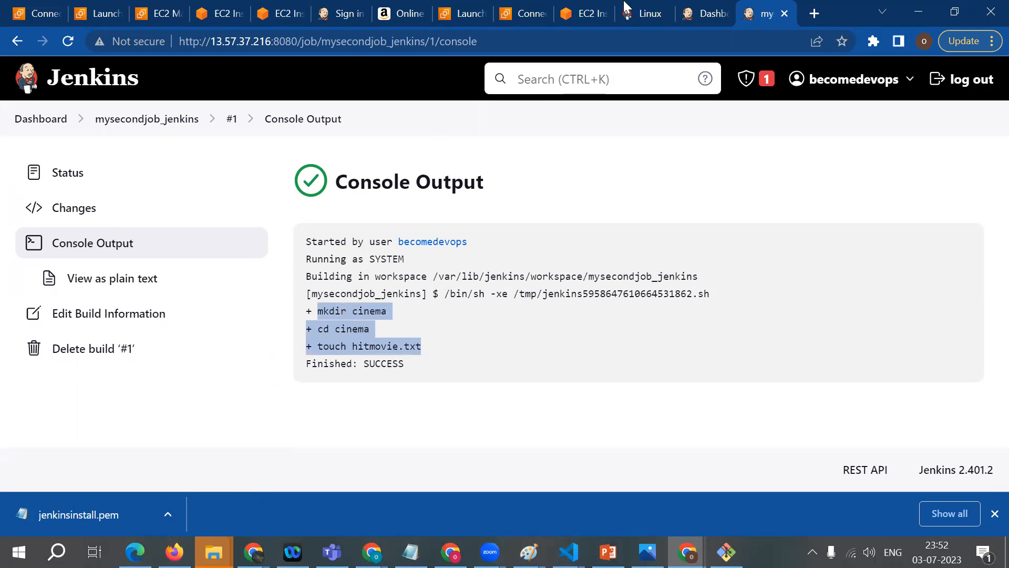
Step: Switch to the EC2 Instance Connect terminal of the jenkins_installation instance and clear its screen
click(585, 7)
click(269, 365)
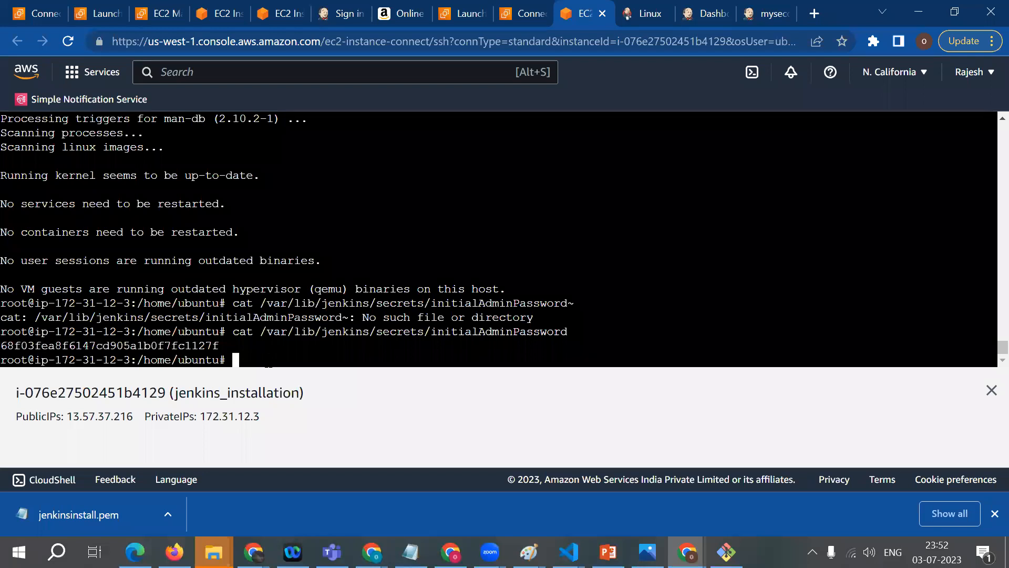
text(clarr)
key(BackSpace)
key(BackSpace)
key(BackSpace)
text(ear)
key(Return)
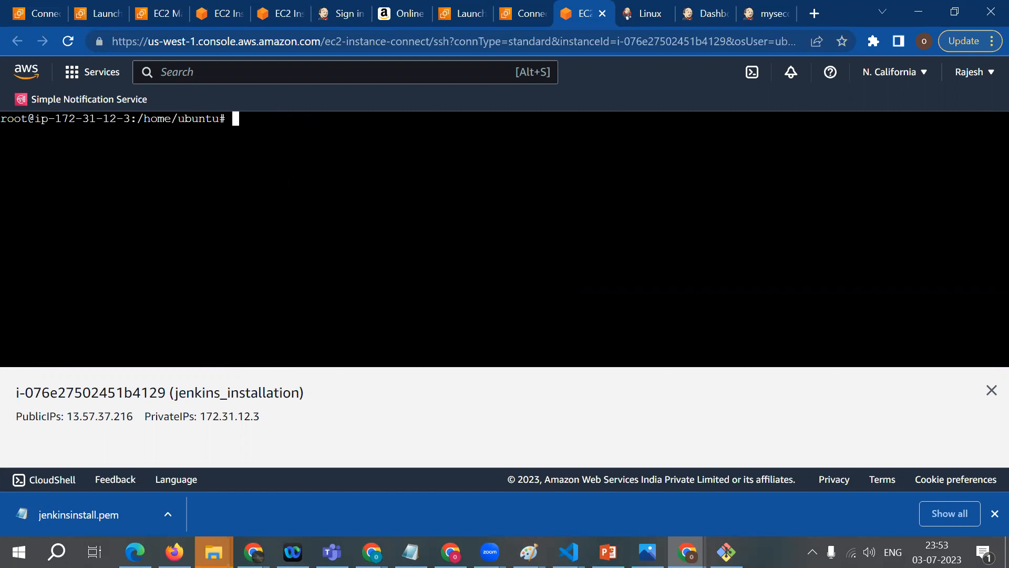
Step: Change the terminal's directory to /var/lib/jenkins/workspace, checking the path against the workspace diagram in Paint
text(cd /var/lib/jenkins)
click(528, 552)
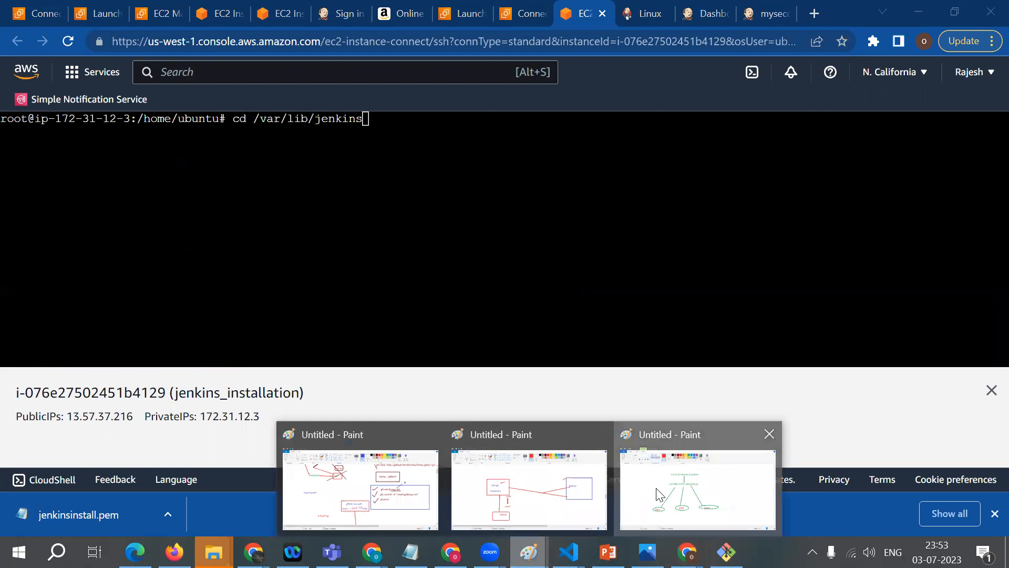
click(659, 494)
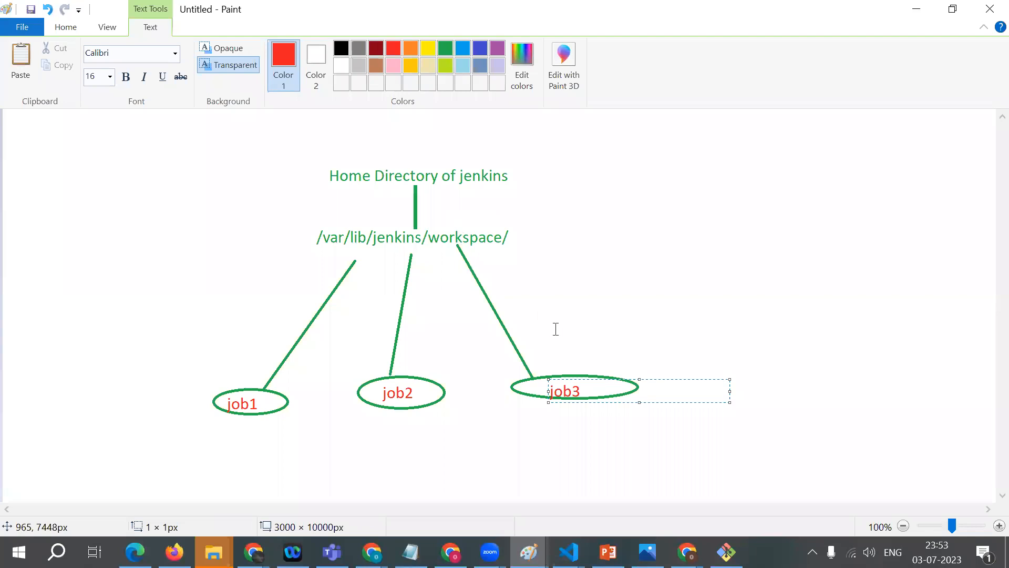
click(687, 552)
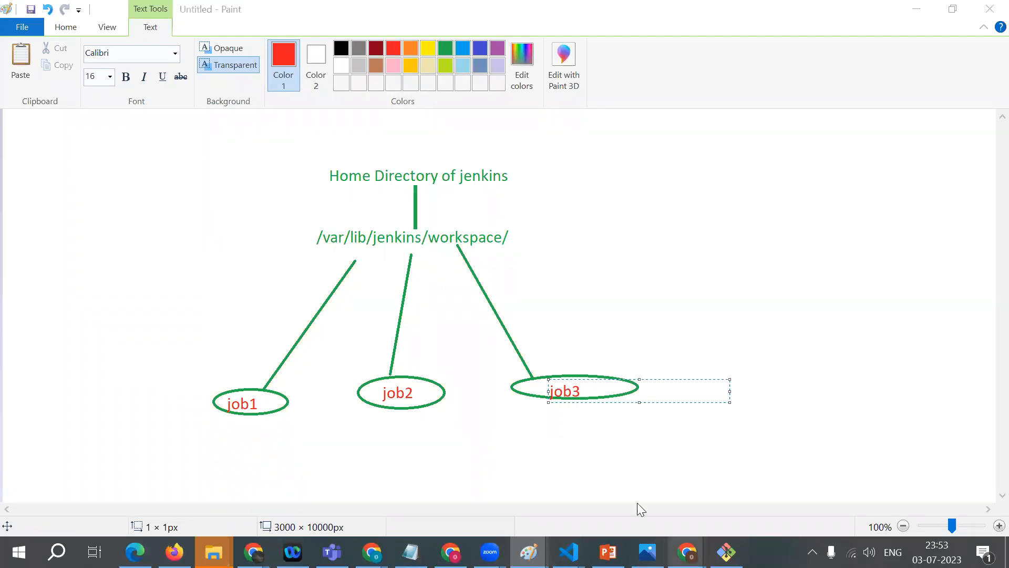
click(637, 505)
text(/workspace)
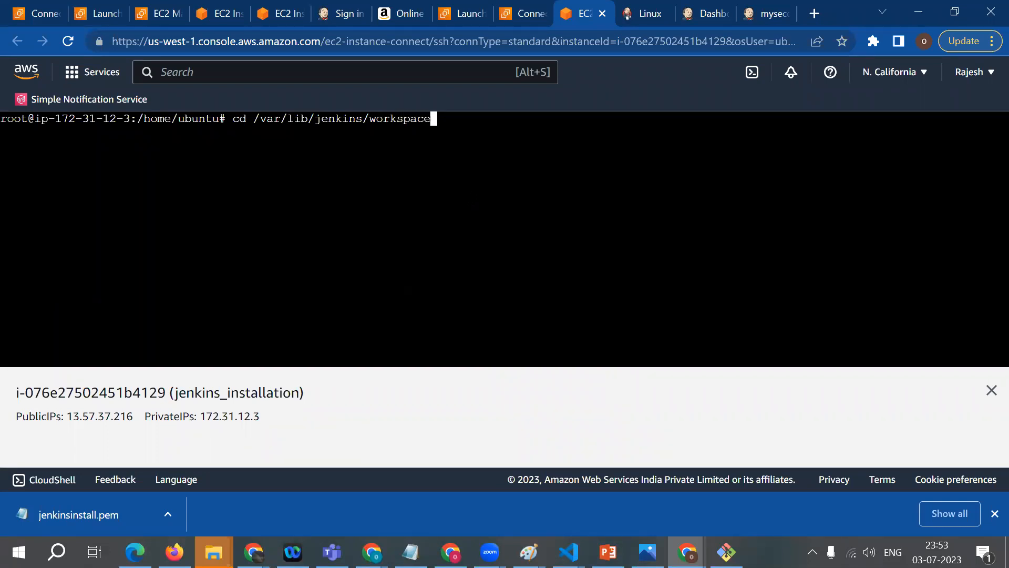
key(Return)
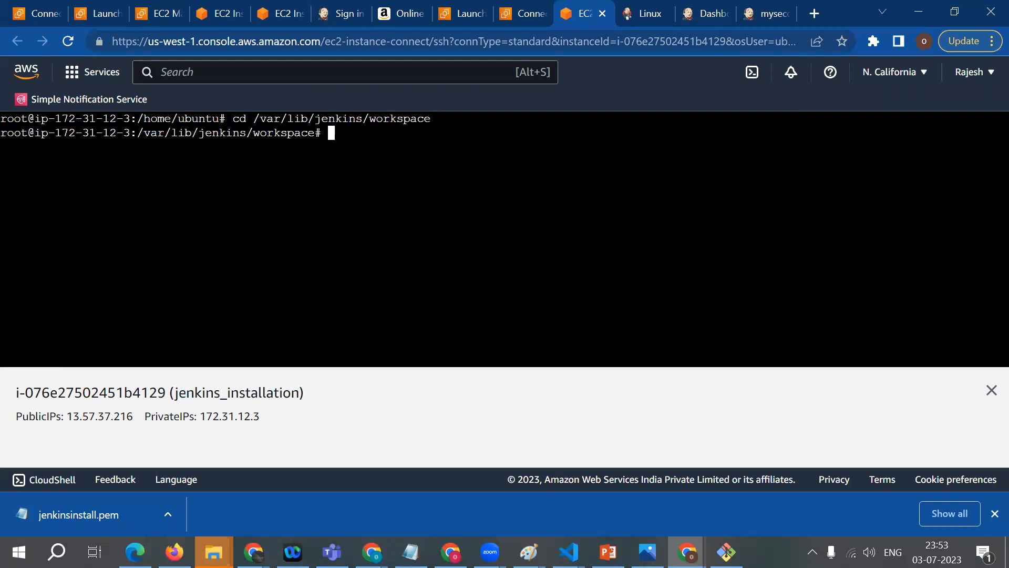
Step: List the contents of the Jenkins workspace directory with ls
text(ld)
key(BackSpace)
text(s)
key(Return)
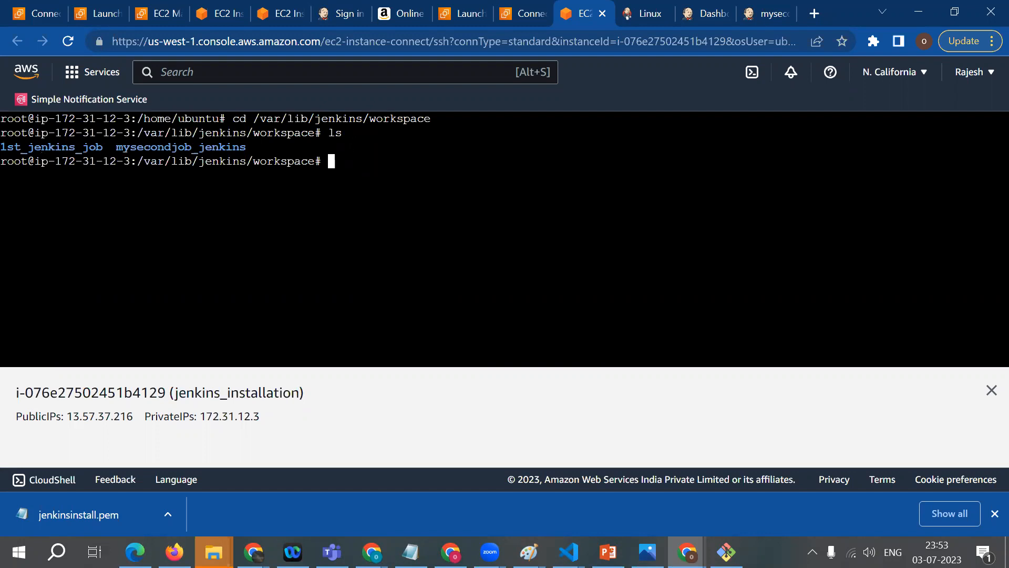
Step: Change into the mysecondjob_jenkins directory and list its contents
text(cd mysecondjob_jenkins/)
key(Tab)
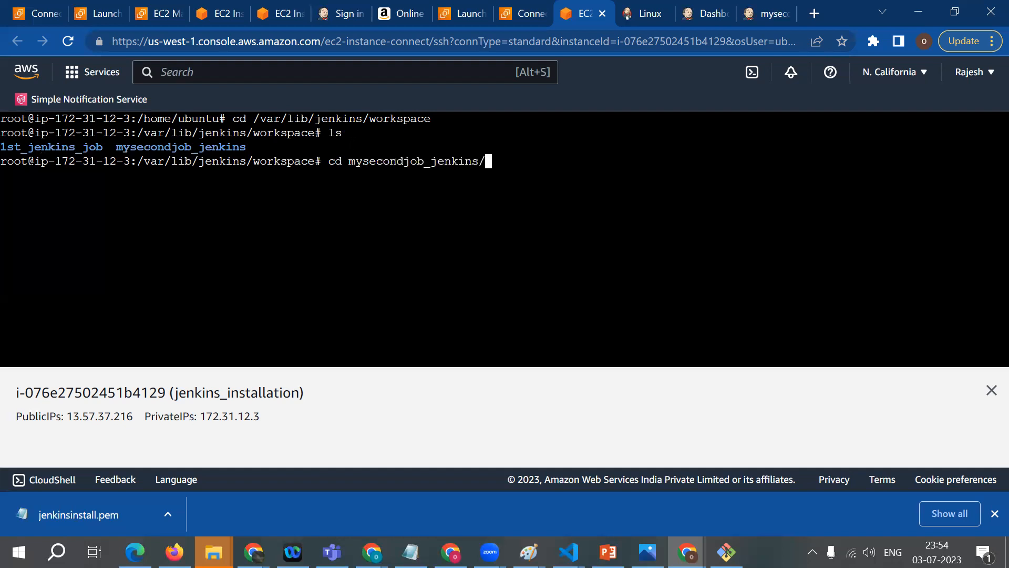
key(Return)
text(ls)
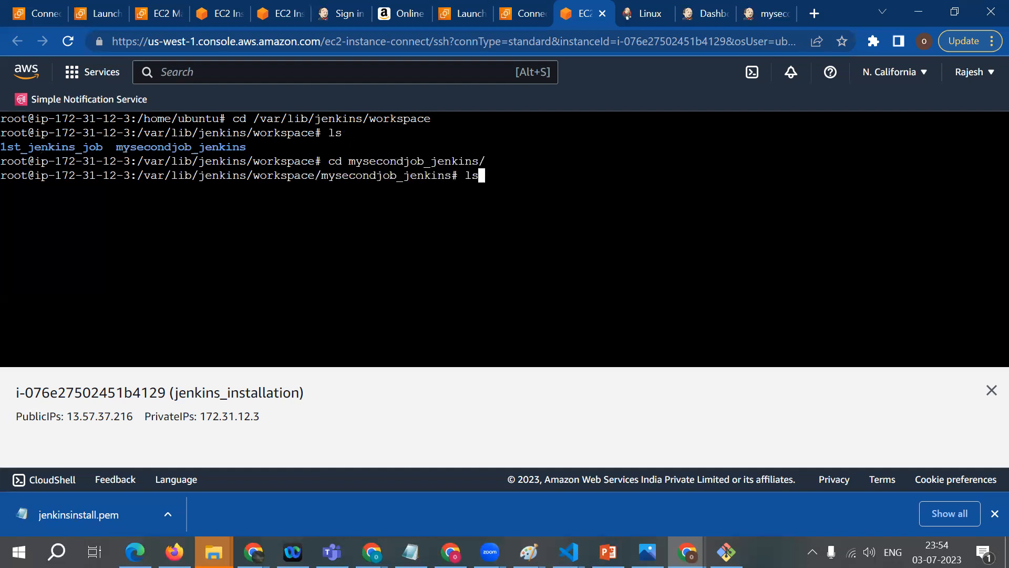
key(Return)
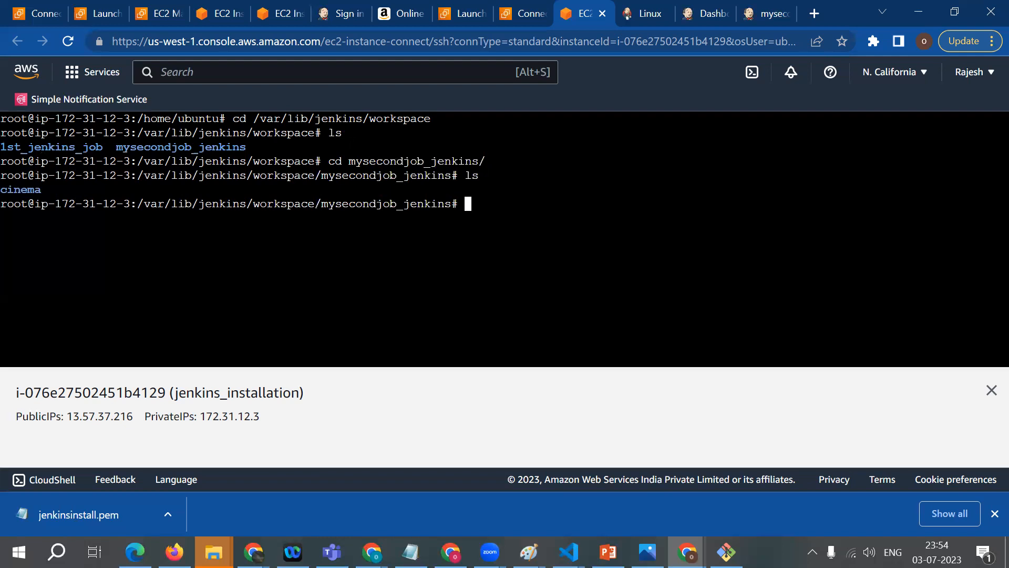
Step: Enter the cinema directory, list its contents and highlight hitmovie.txt in the output
text(cd cinema)
key(Return)
text(ls)
key(Return)
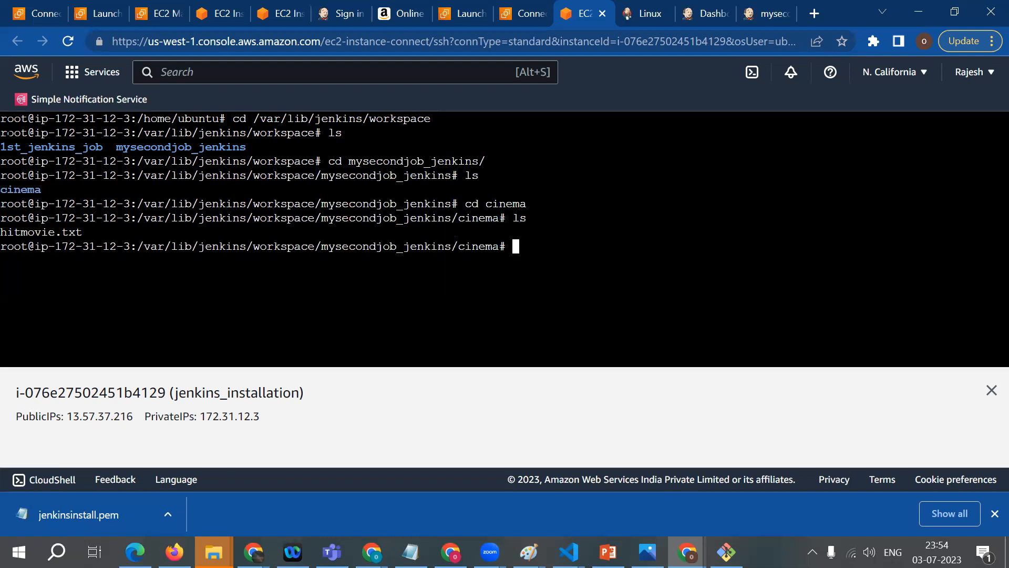
drag(1, 231, 93, 230)
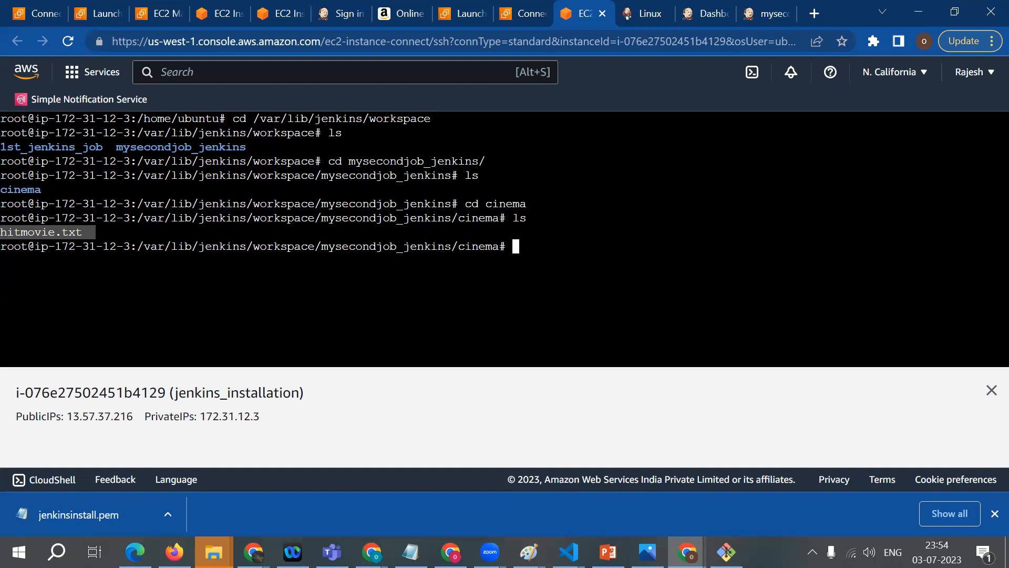
Step: Go back up two levels to the workspace directory, list it and highlight the 1st_jenkins_job folder name
text(cd ..)
key(Return)
text(cd ..)
key(Return)
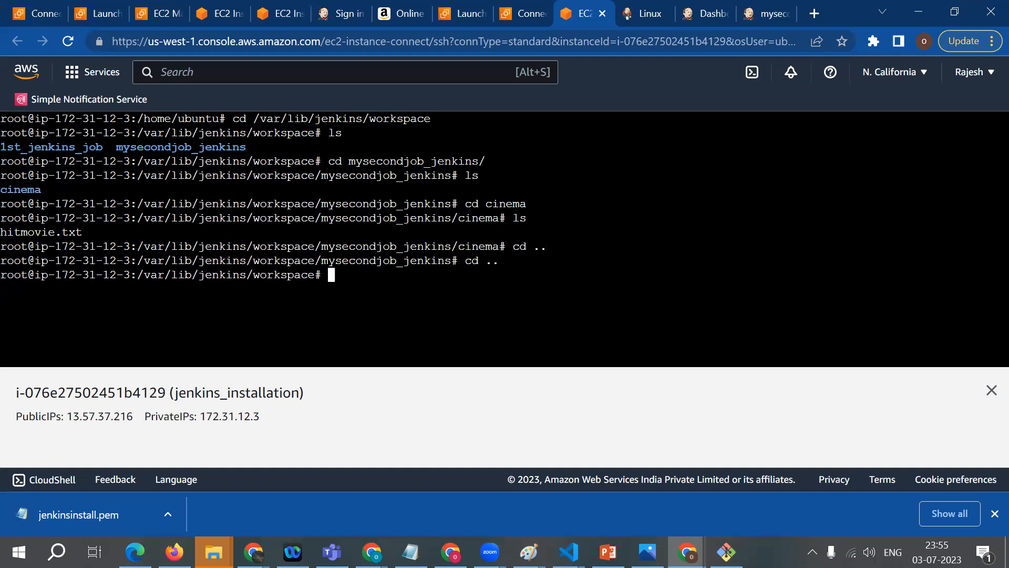
text(ls)
key(Return)
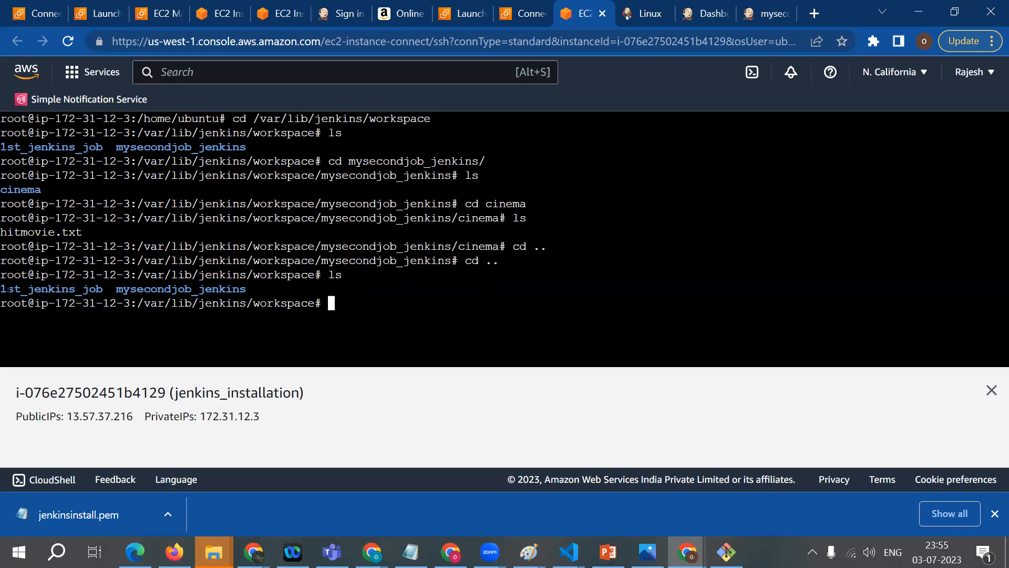
drag(7, 288, 96, 288)
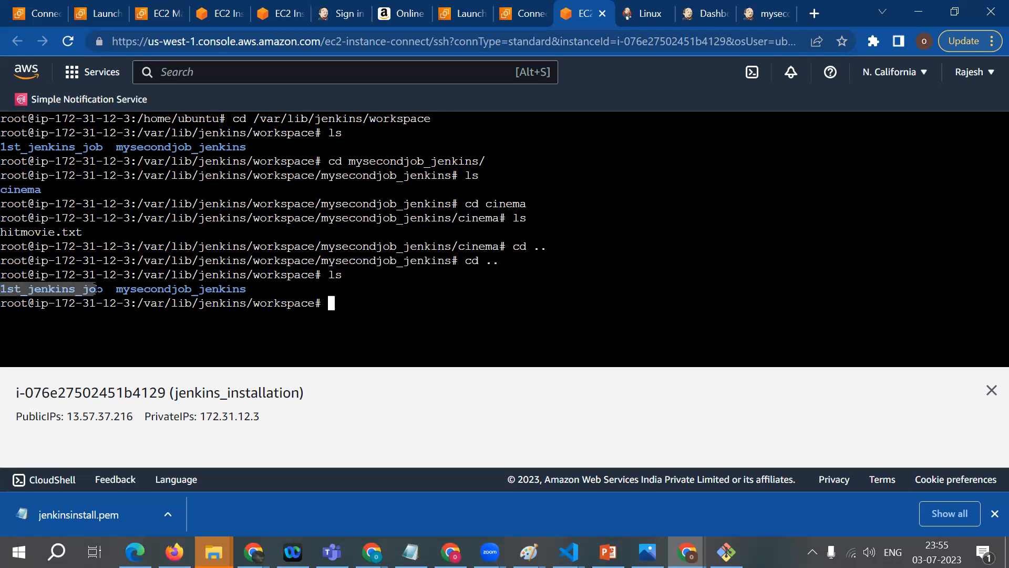
Step: Switch to the Jenkins dashboard, review the Execute shell commands in 1st_jenkins_job's configuration and return to the project page
click(647, 9)
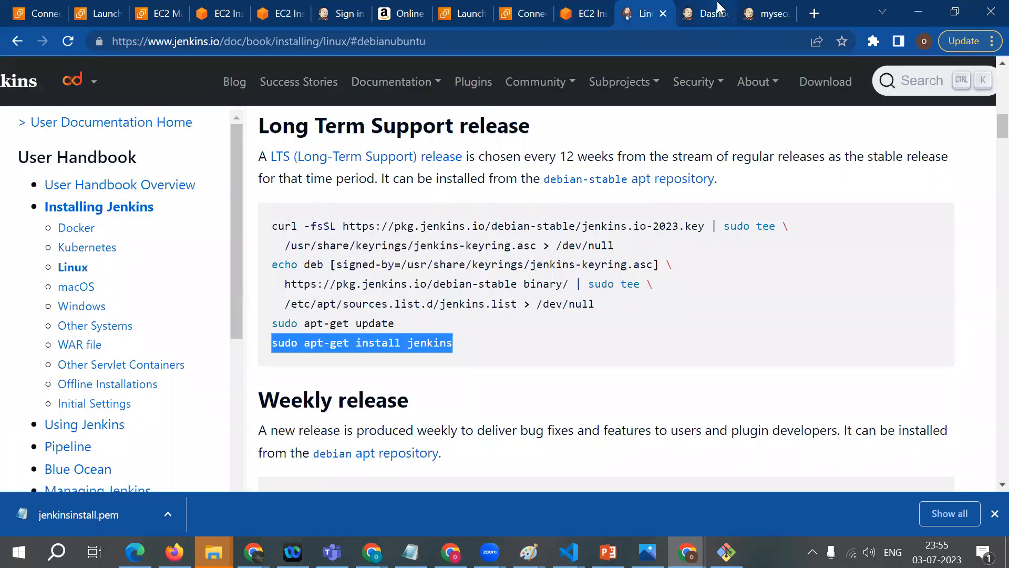
click(718, 9)
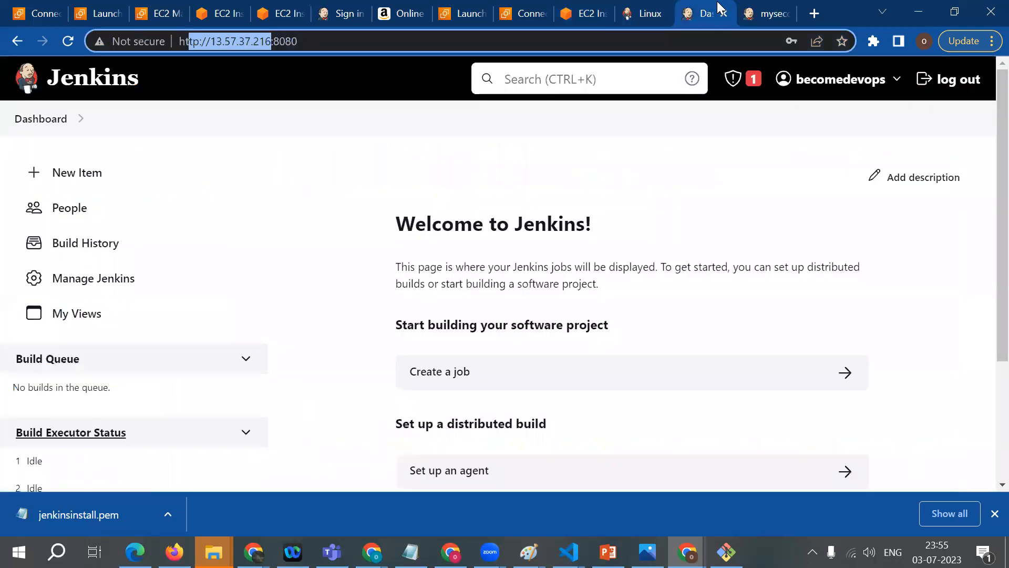
click(51, 120)
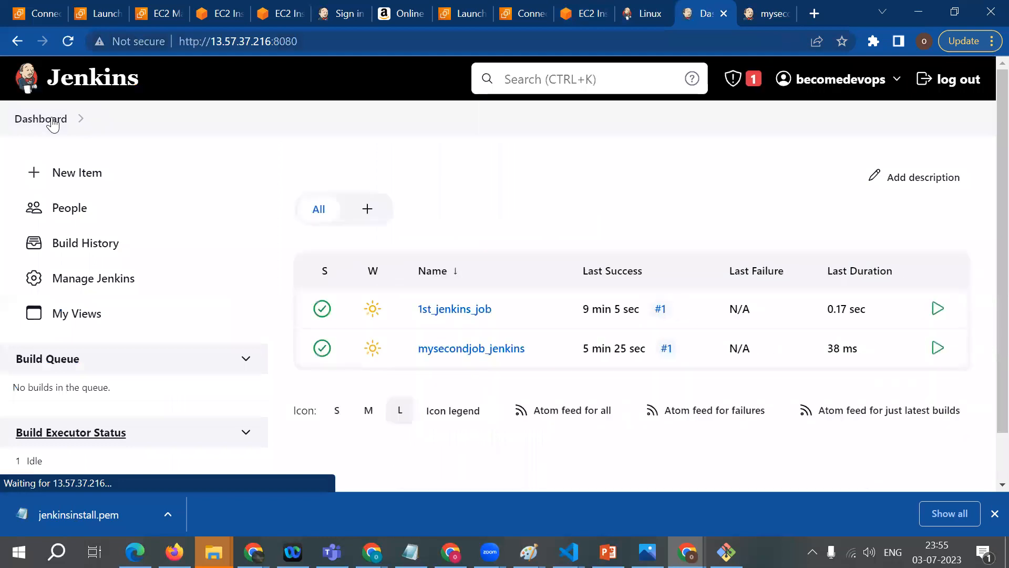
click(489, 311)
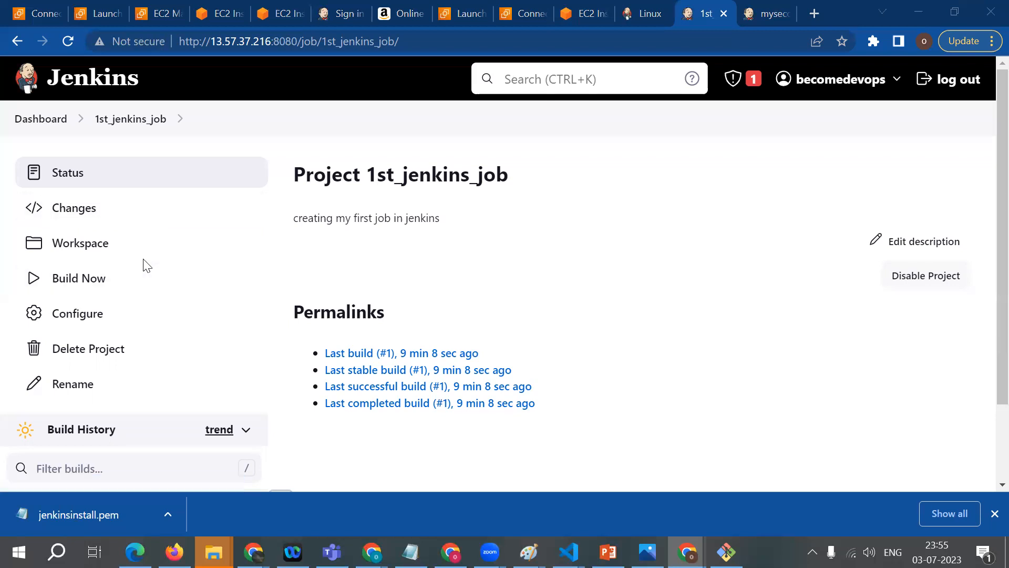
click(58, 323)
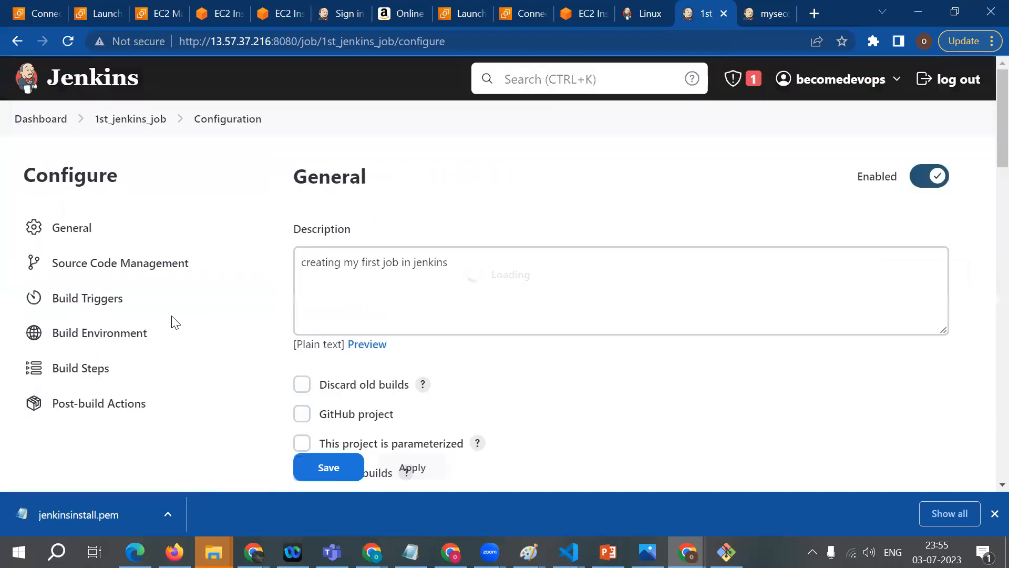
scroll(344, 386, down, 7)
scroll(344, 385, down, 11)
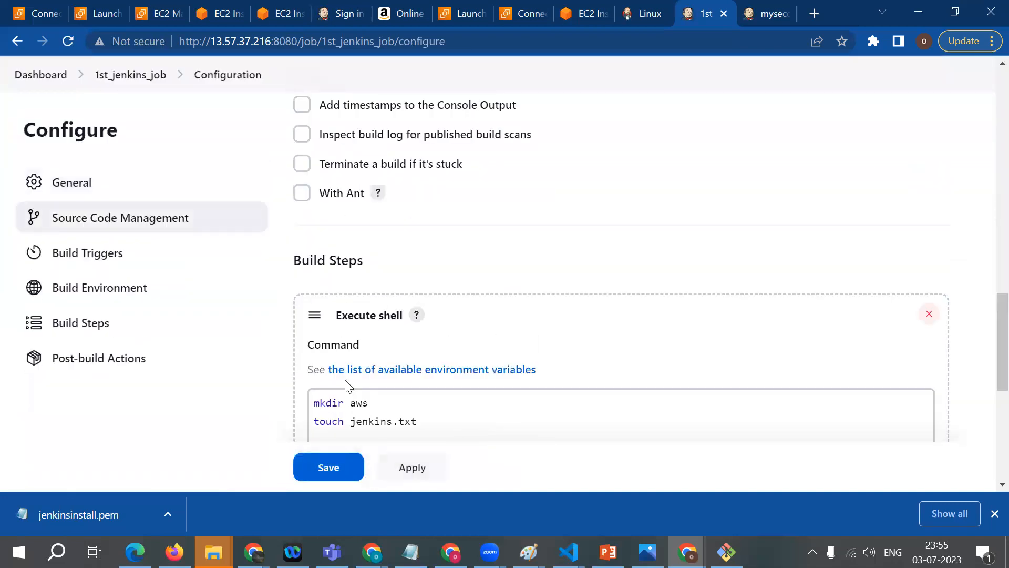
click(417, 162)
scroll(417, 162, up, 2)
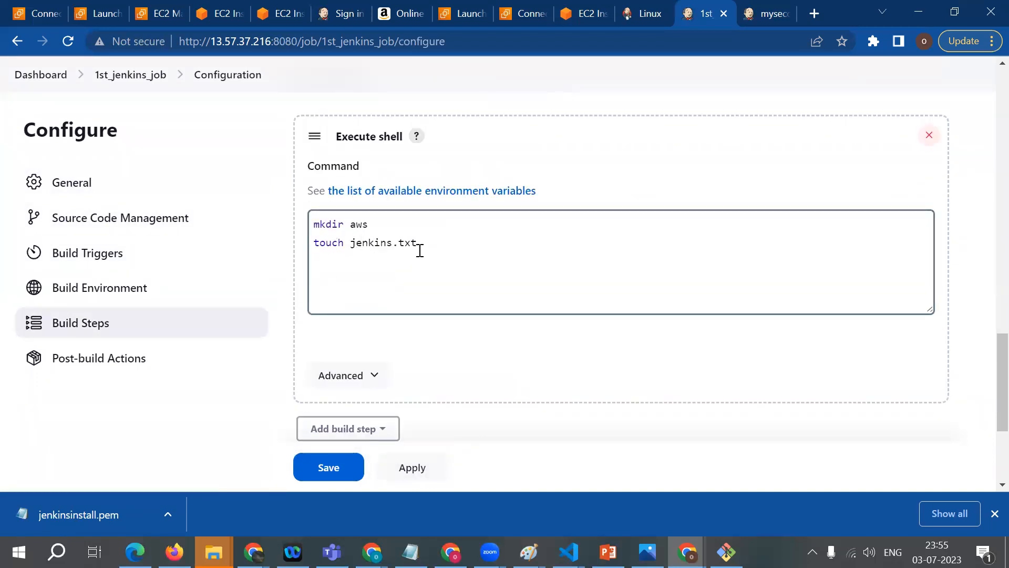
click(112, 77)
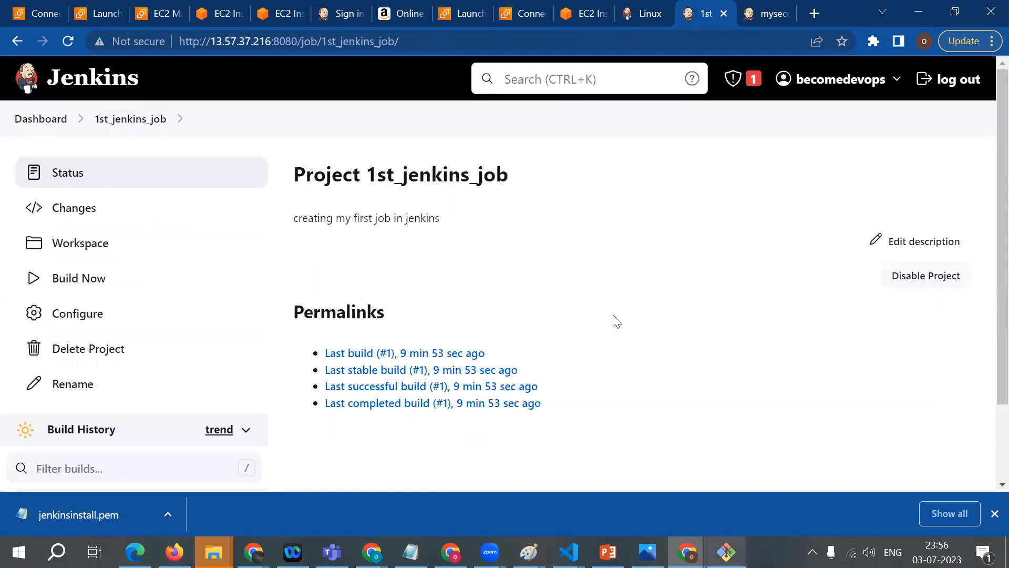
Step: Return to the EC2 terminal, change into 1st_jenkins_job, list its contents and highlight the listed items
click(594, 10)
text(cd 1st_)
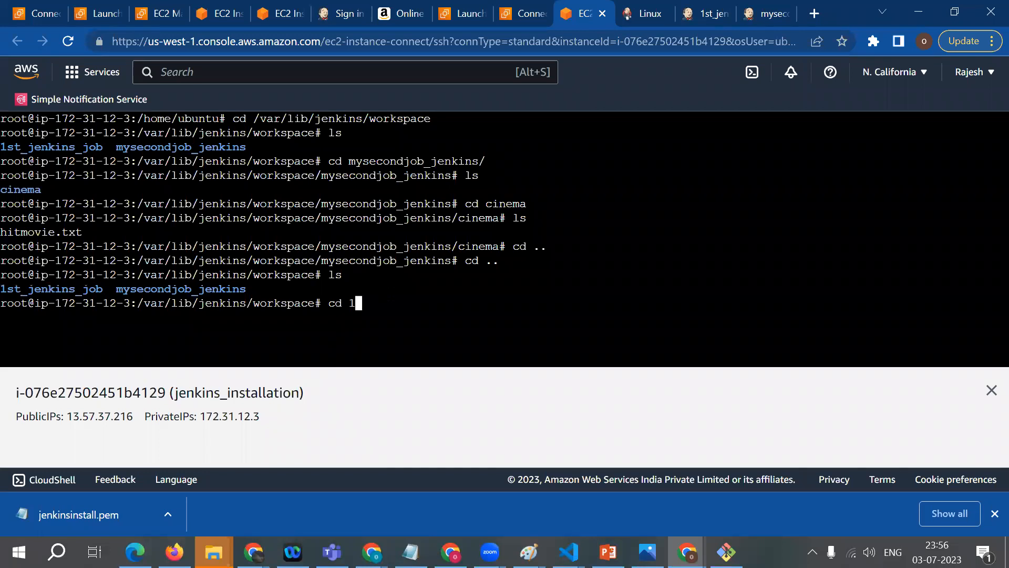
key(Tab)
key(Return)
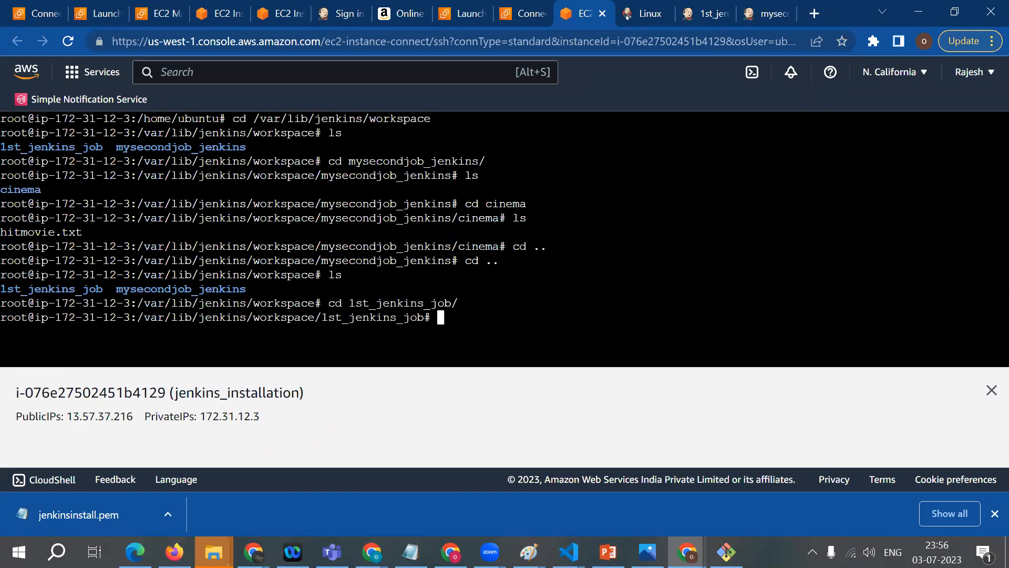
text(ls)
key(Return)
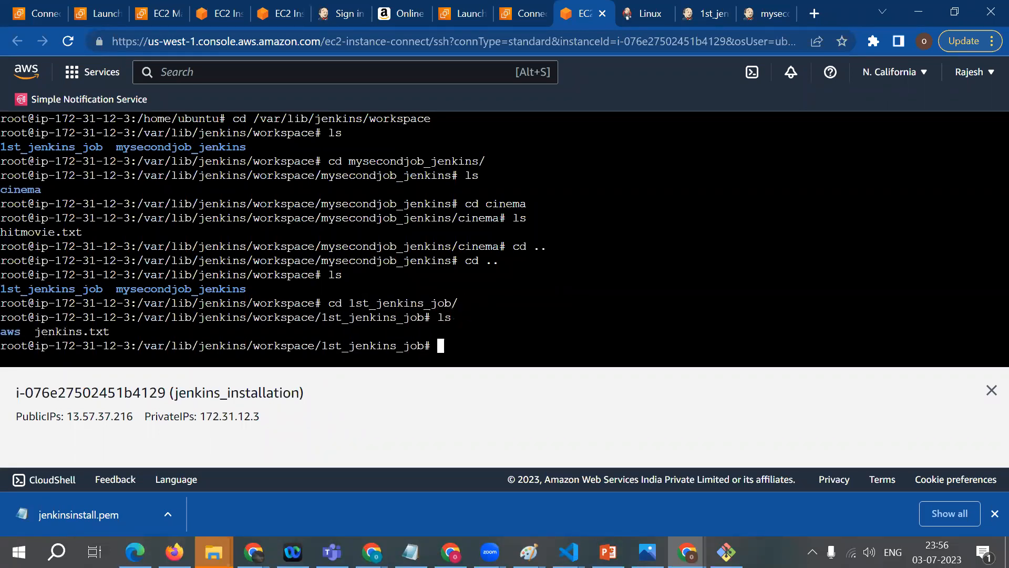
drag(1, 332, 115, 332)
click(201, 343)
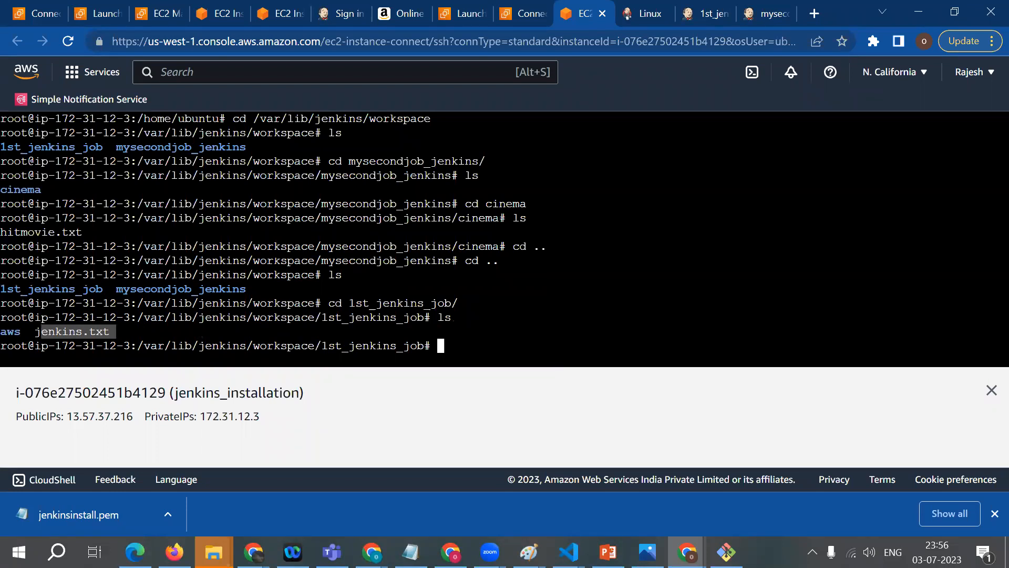
Step: Go up one level to the workspace directory, list it and print the working directory path with pwd, highlighting the path
text(cd ..)
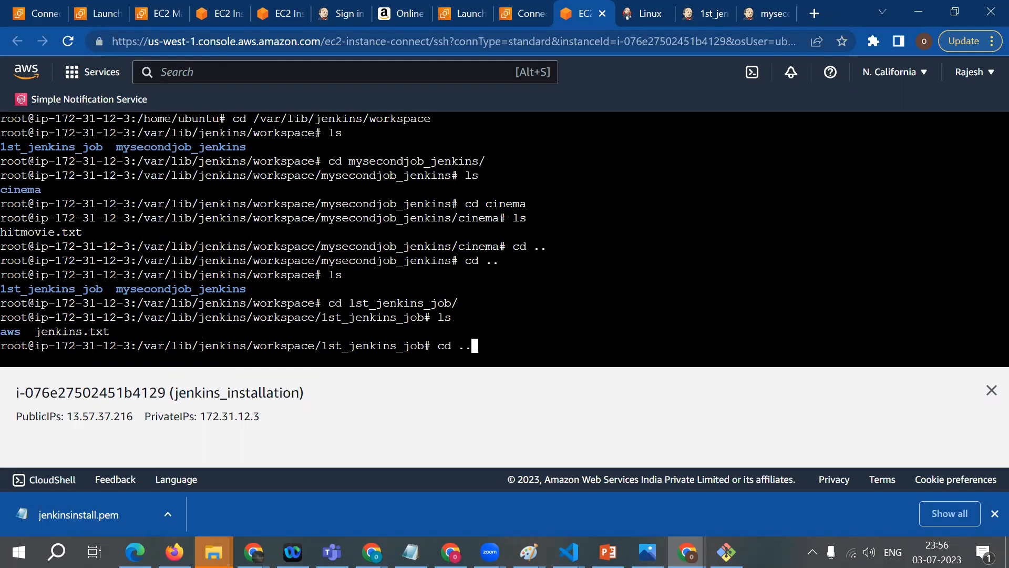
key(Return)
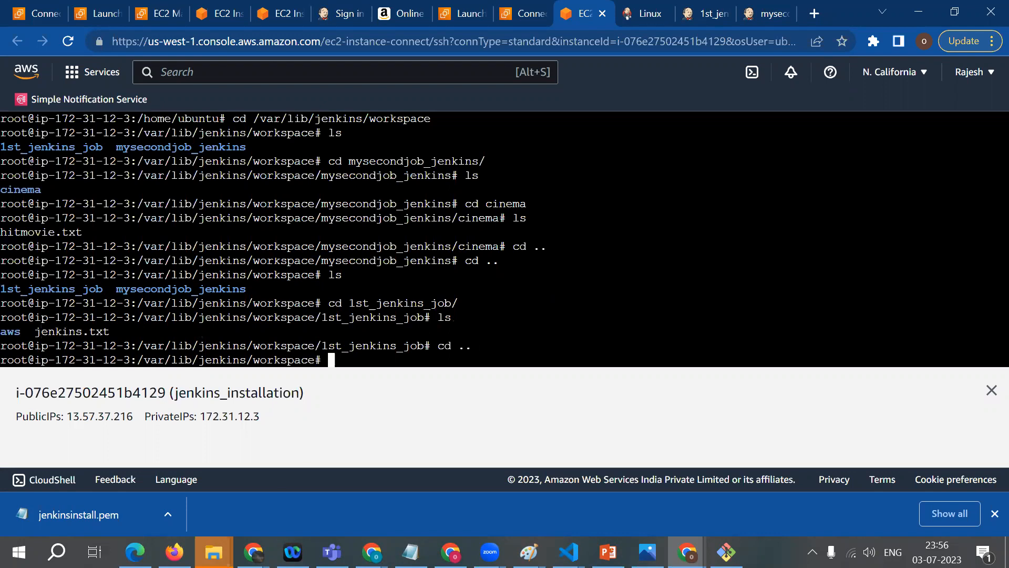
text(ls)
key(Return)
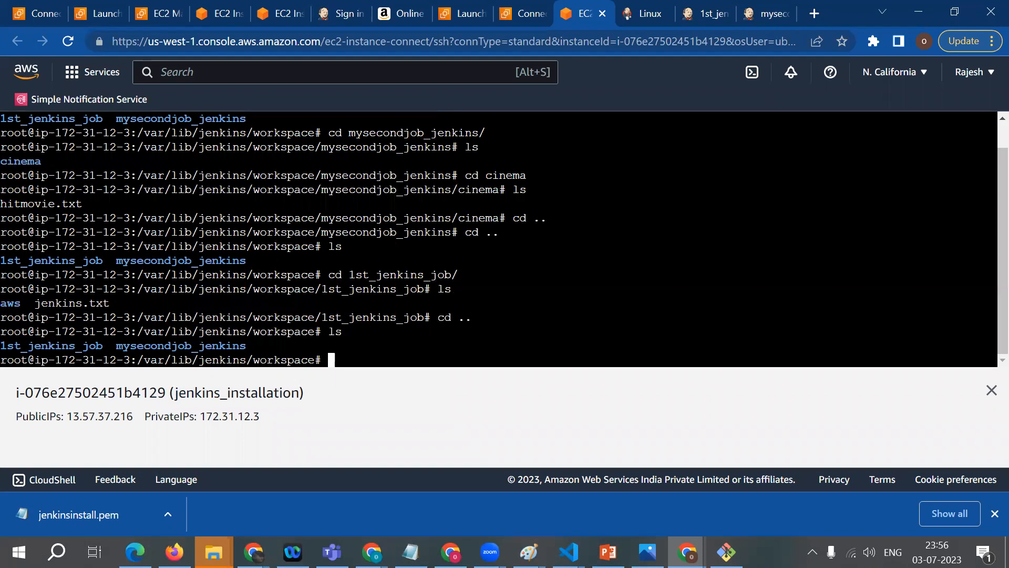
text(pwd)
key(Return)
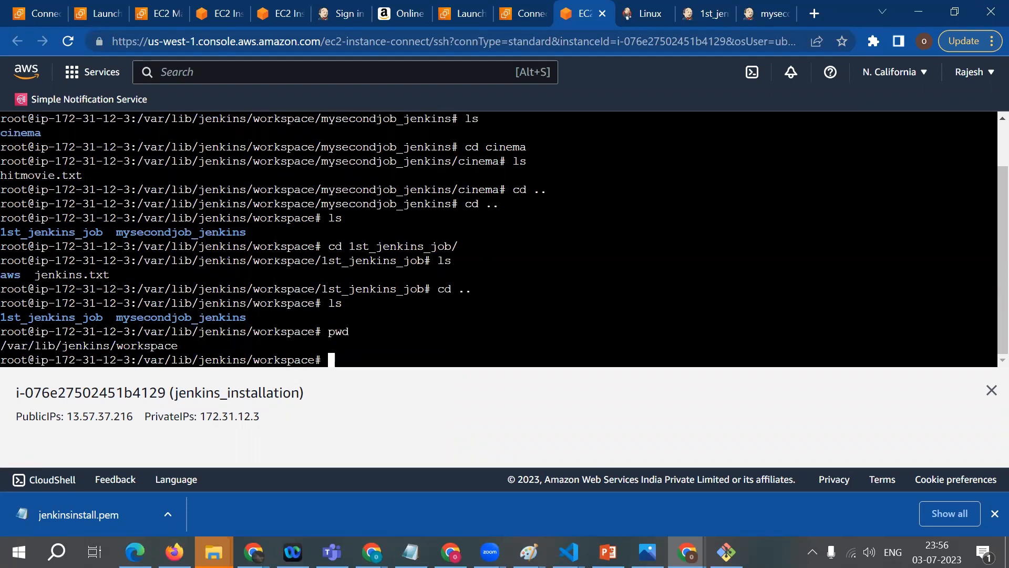
drag(1, 345, 179, 345)
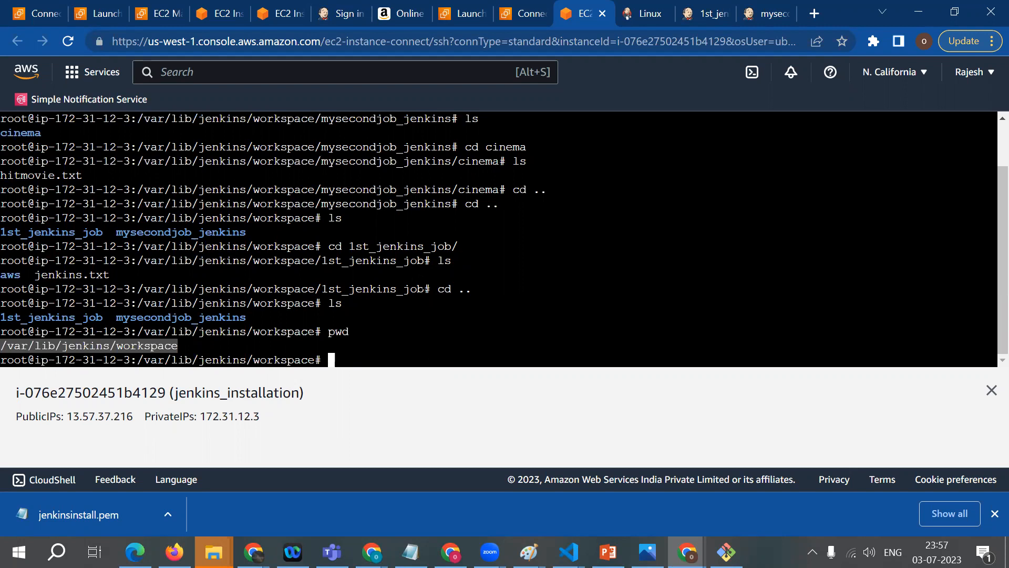
Step: Open the Jenkins Linux installation documentation page in its browser tab and select the page's full web address
click(719, 13)
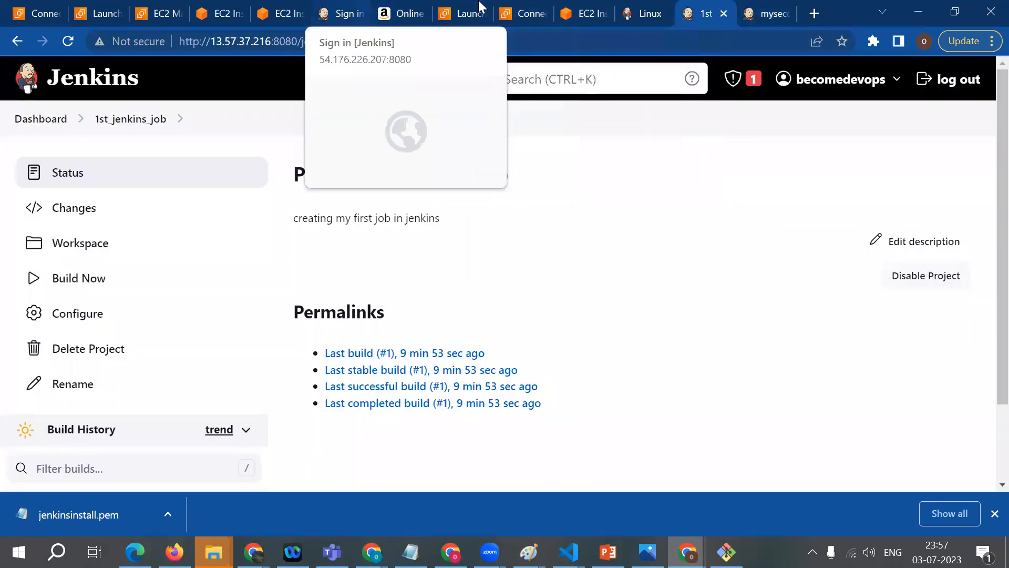
click(313, 7)
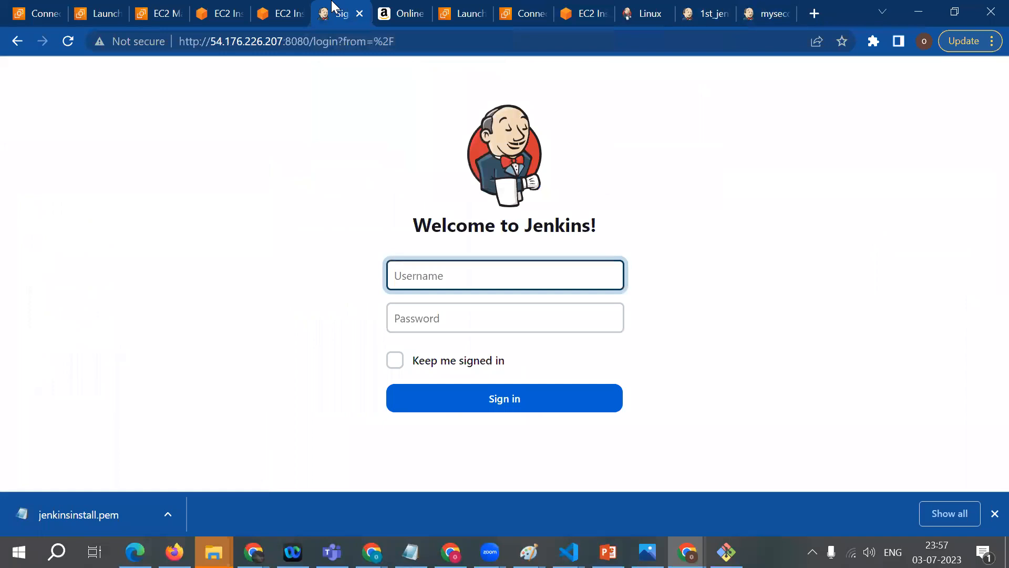
click(683, 7)
click(657, 7)
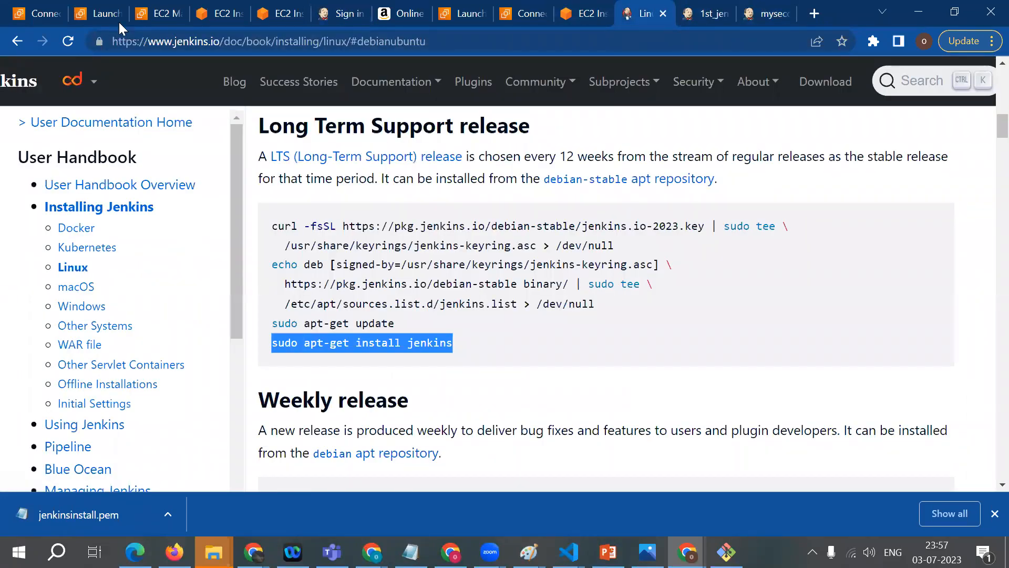
click(120, 41)
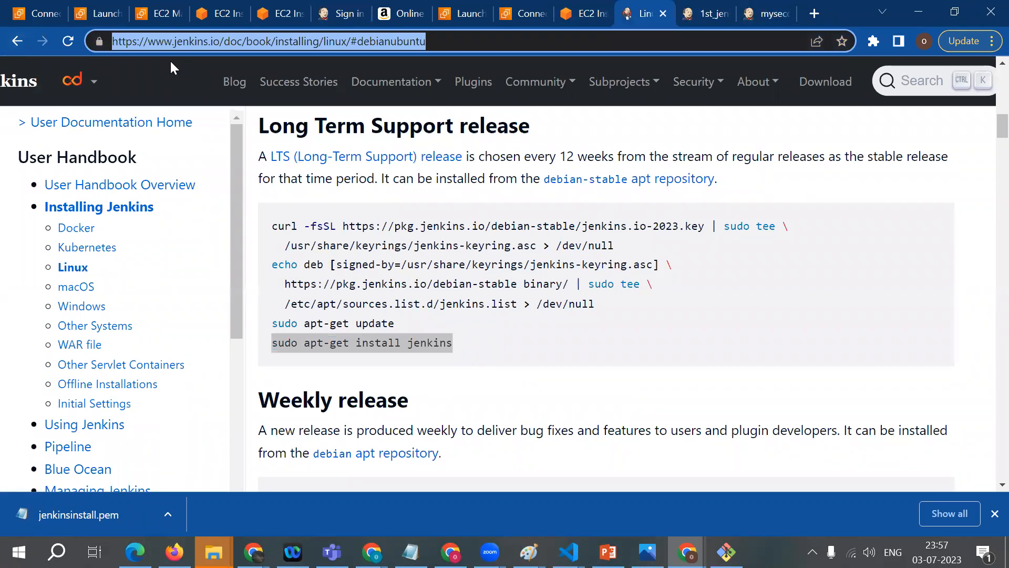
click(499, 484)
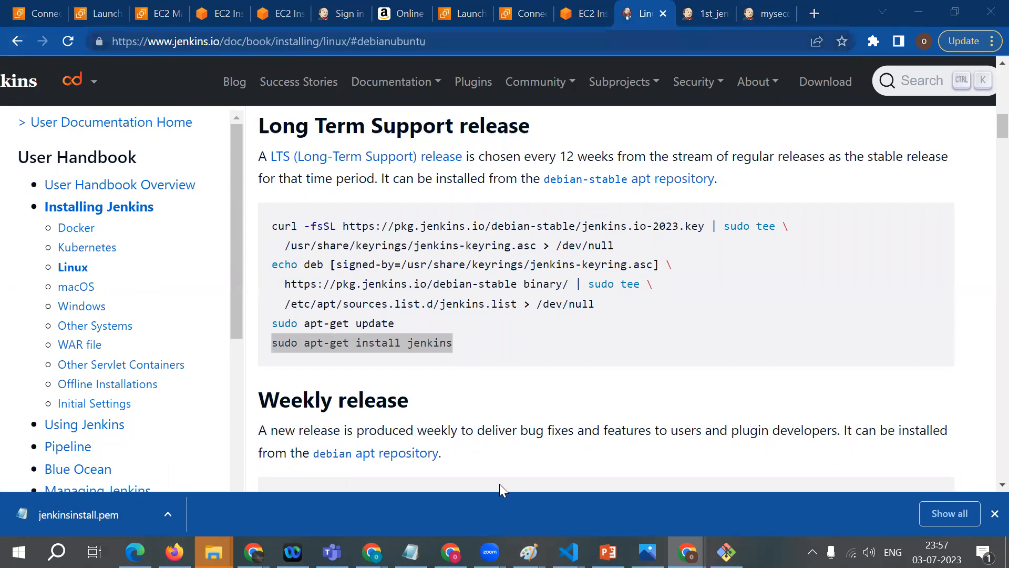